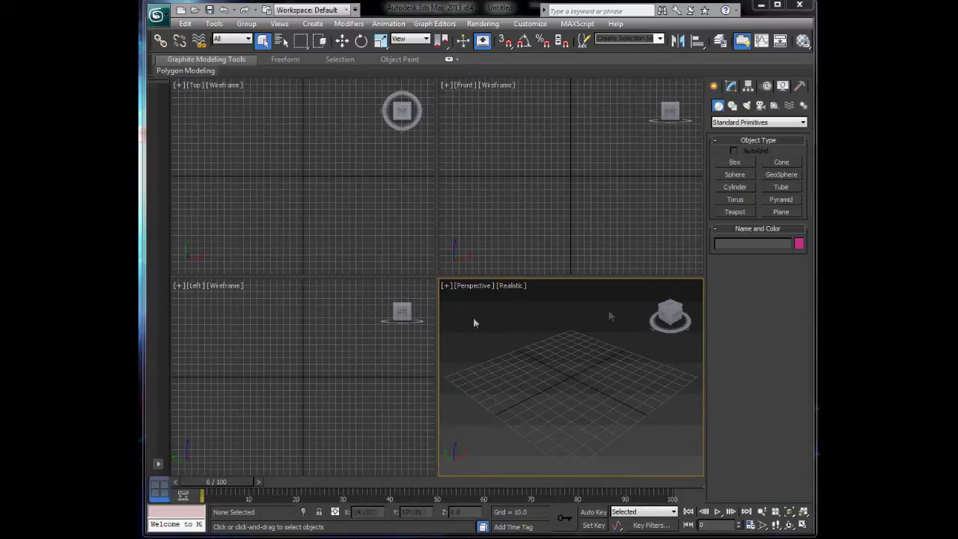
# View the crusader shield reference picture in the web browser and return to 3ds Max
pyautogui.moveTo(451, 326); pyautogui.dragTo(586, 389)
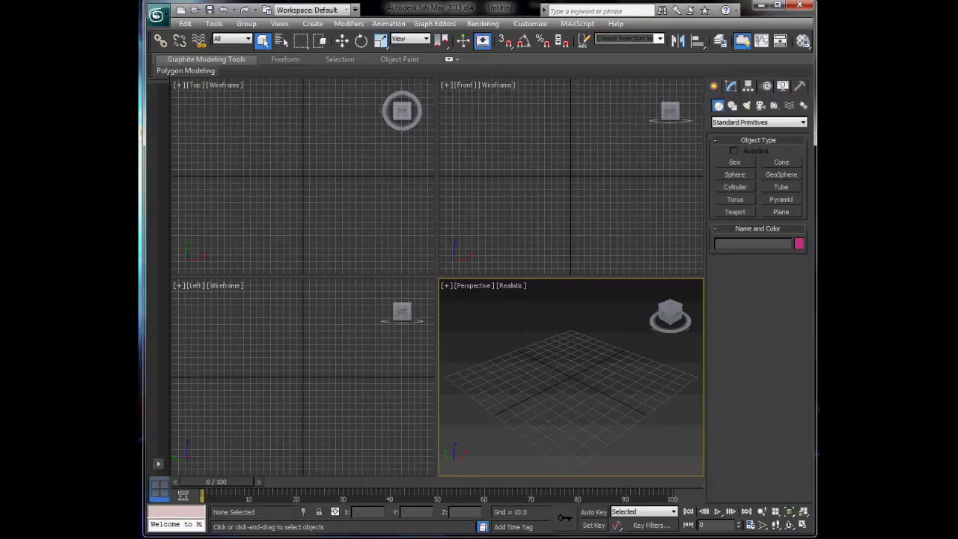
pyautogui.hotkey('alt', 'Tab')
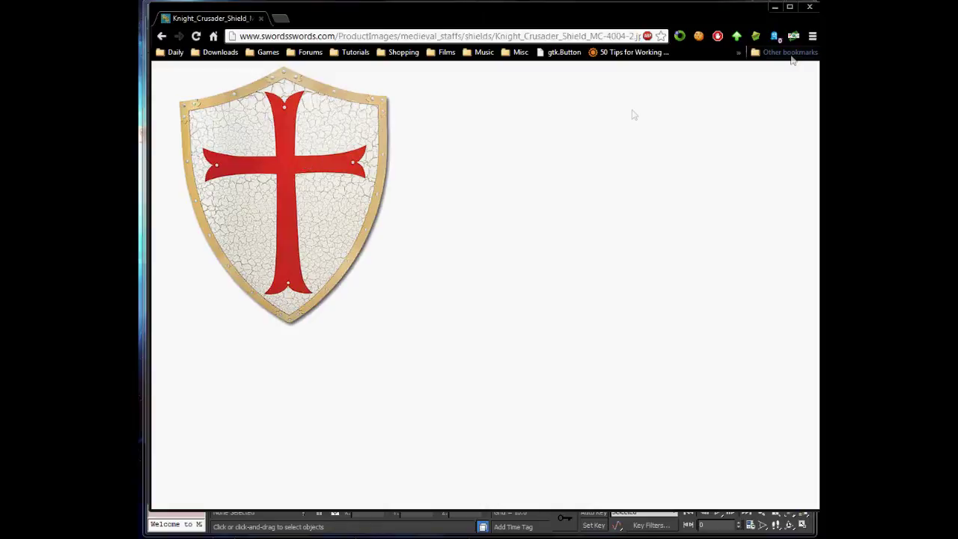
pyautogui.click(775, 7)
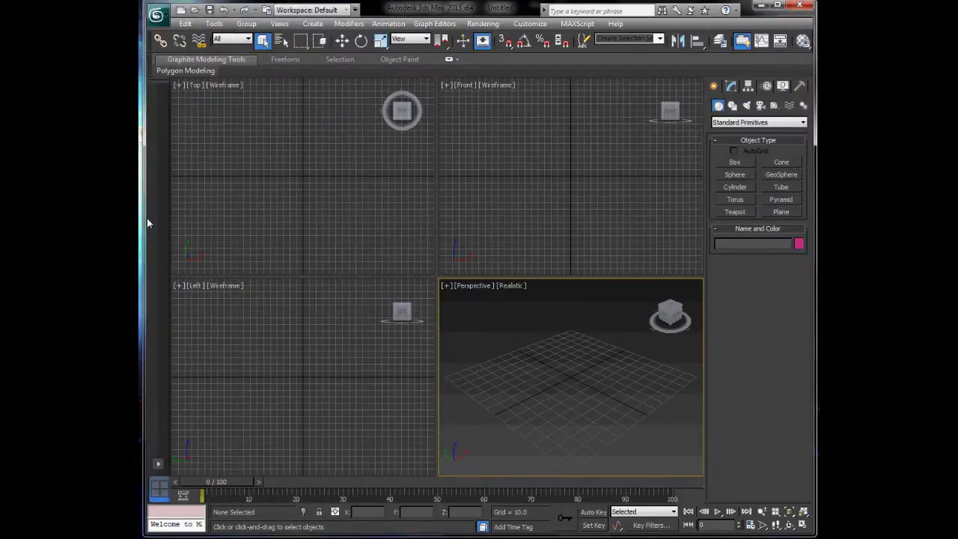
# Narrow the 3ds Max window to expose the desktop and place the shield image file beside it
pyautogui.moveTo(143, 222); pyautogui.dragTo(205, 222)
pyautogui.moveTo(146, 137); pyautogui.dragTo(178, 181)
pyautogui.rightClick(192, 190)
pyautogui.press('Escape')
pyautogui.moveTo(187, 187); pyautogui.dragTo(189, 304)
# Check the pixel dimensions of the shield image in its file properties, keeping the properties window beside the viewports
pyautogui.rightClick(188, 305)
pyautogui.click(238, 538)
pyautogui.moveTo(266, 296); pyautogui.dragTo(285, 164)
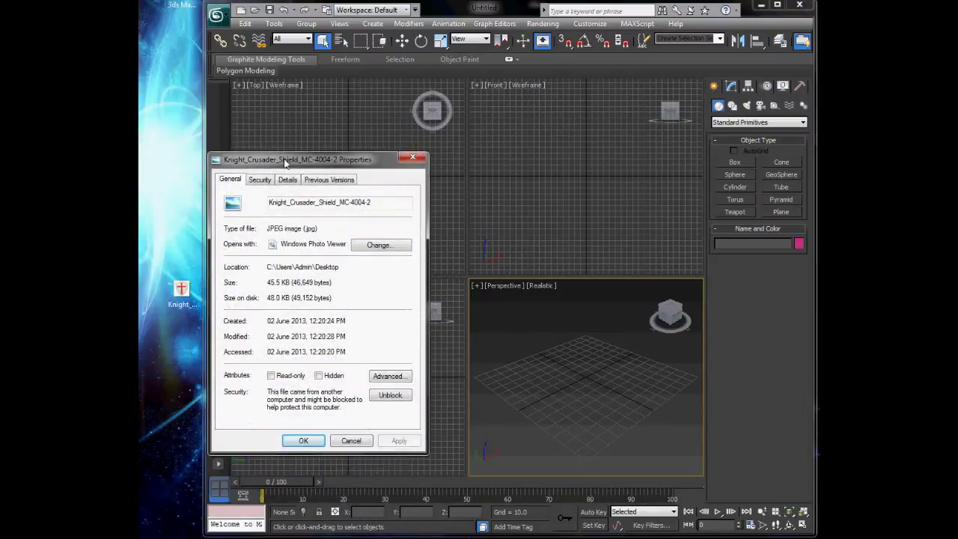
pyautogui.click(287, 180)
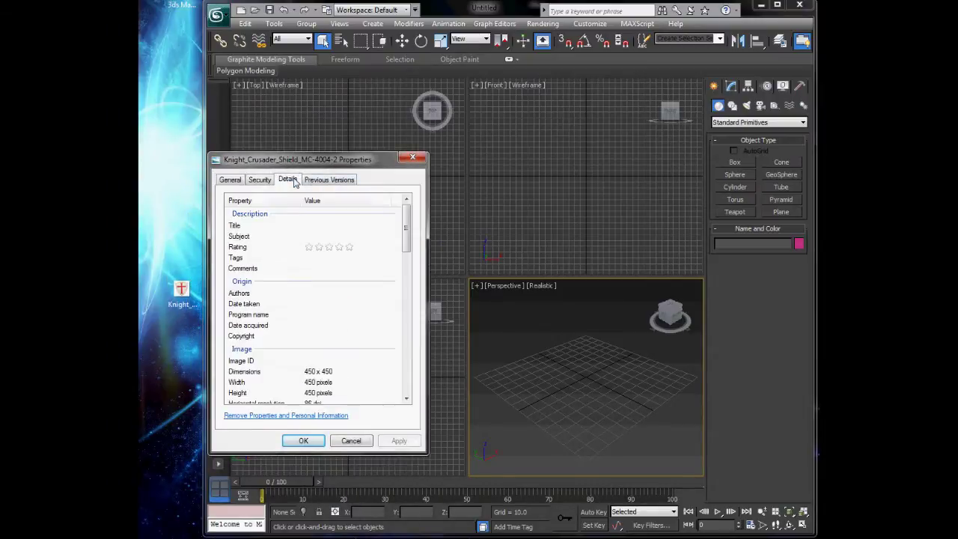
pyautogui.click(314, 373)
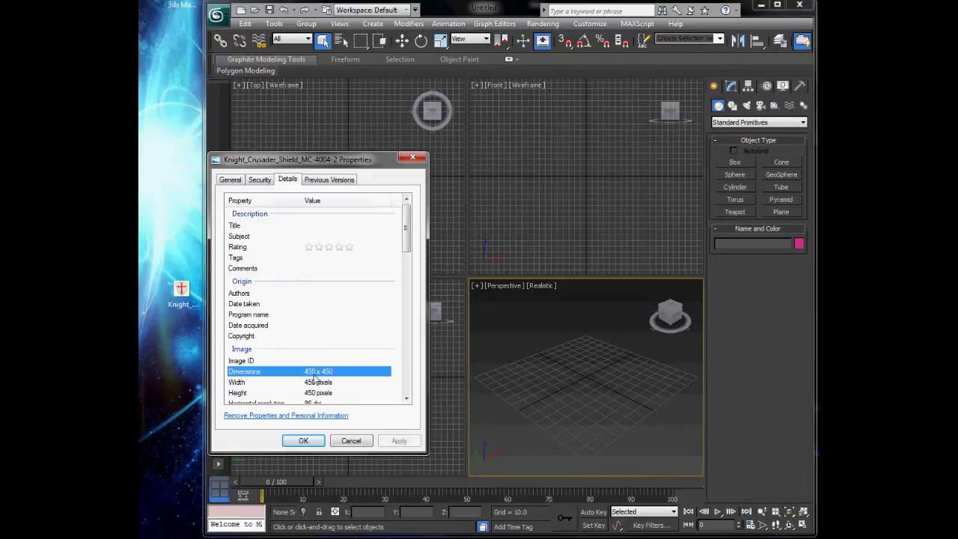
pyautogui.moveTo(327, 160); pyautogui.dragTo(174, 85)
pyautogui.click(519, 317)
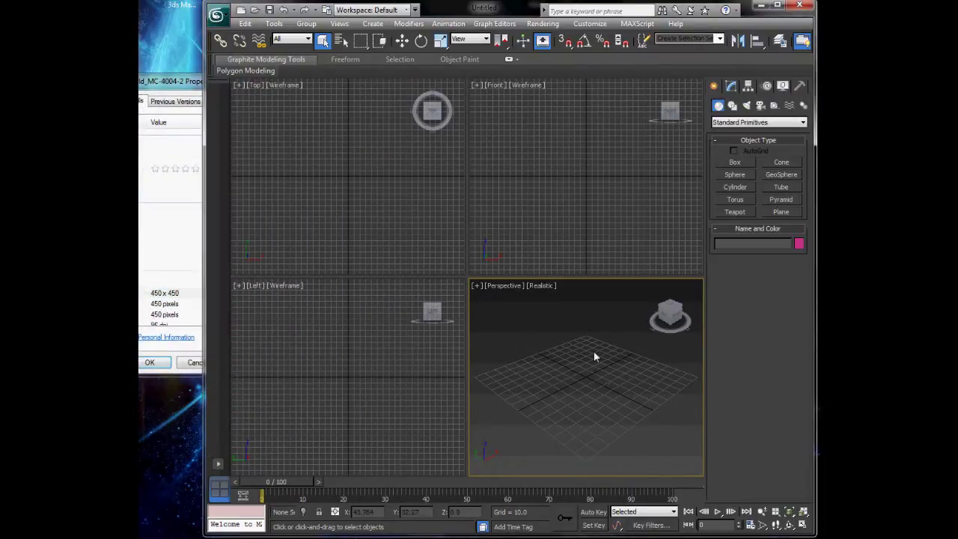
# Draw a plane about 263 long and 166 wide in the Front viewport, with 1 length segment and 1 width segment
pyautogui.click(781, 212)
pyautogui.moveTo(611, 93); pyautogui.dragTo(513, 245)
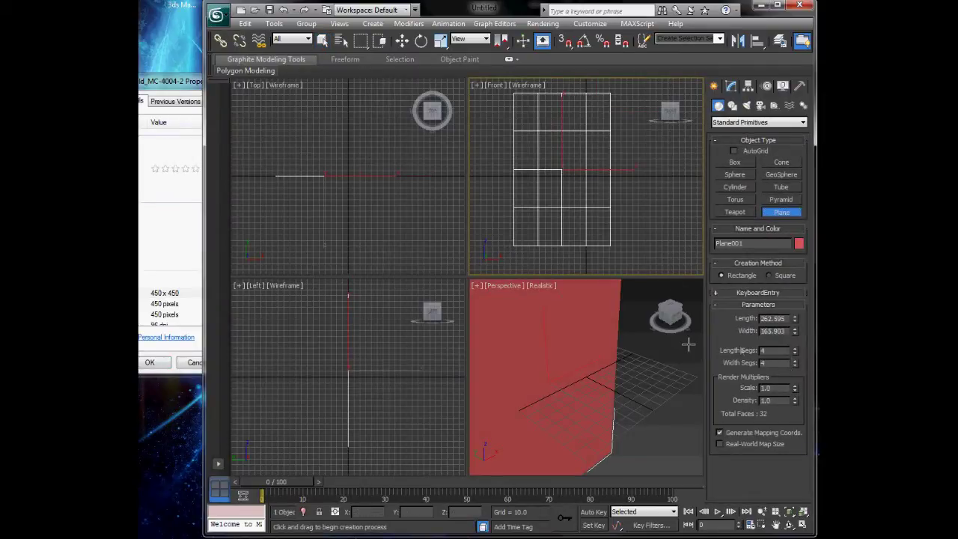
pyautogui.write('1')
pyautogui.press('Tab')
pyautogui.write('1')
pyautogui.press('Return')
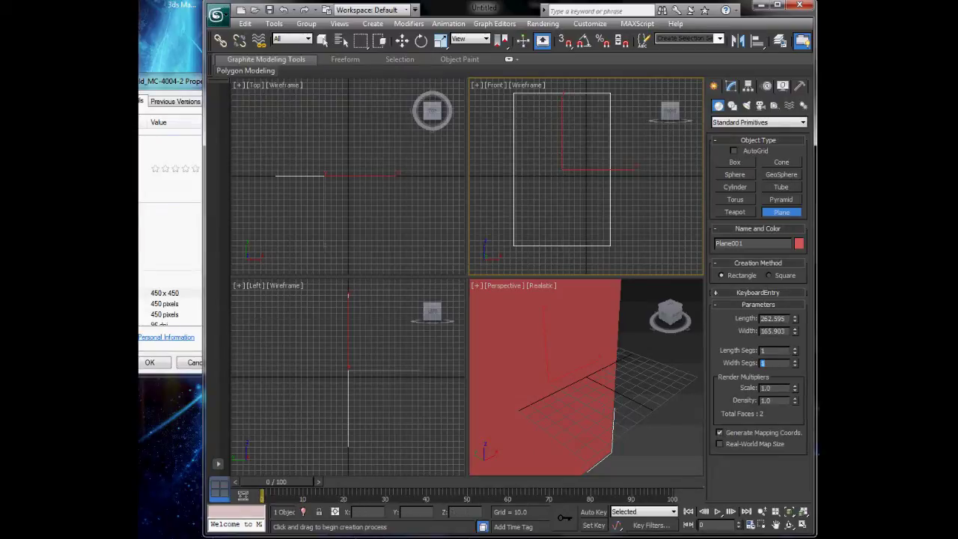
# Move the plane to the world origin by setting its X and Z position to 0
pyautogui.click(402, 41)
pyautogui.click(364, 512)
pyautogui.write('0')
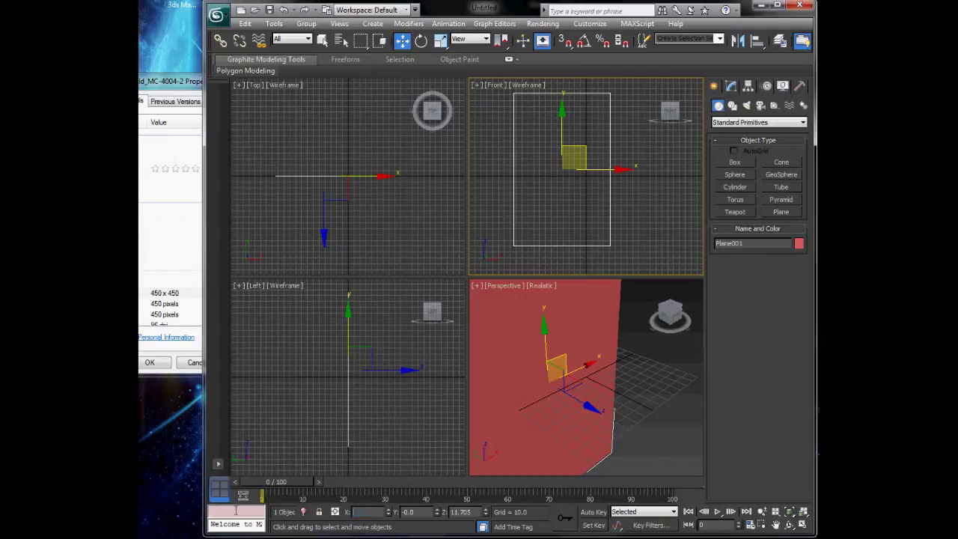
pyautogui.press('Tab')
pyautogui.press('Tab')
pyautogui.write('0')
pyautogui.press('Return')
# Set the plane's length to 450 and width to 445.5, and close the shield image's properties
pyautogui.click(734, 89)
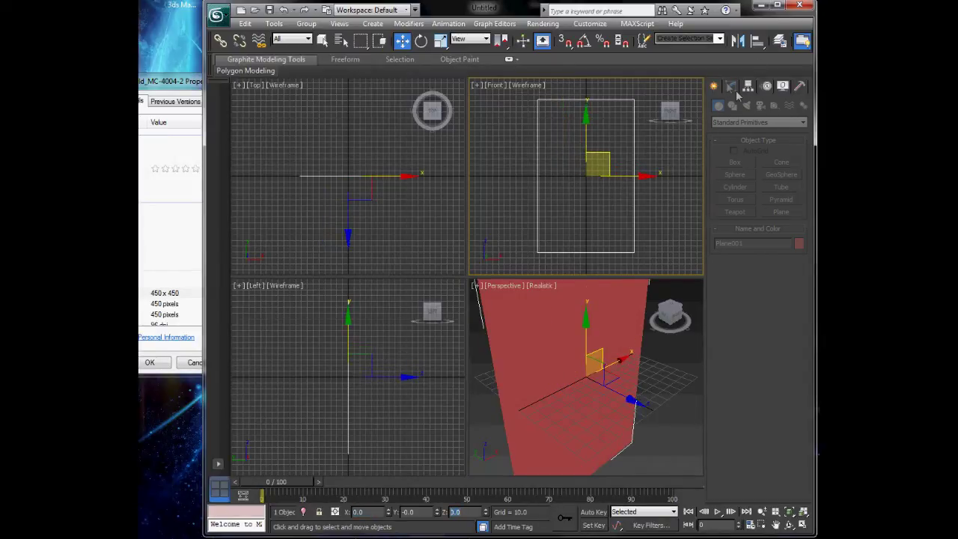
pyautogui.moveTo(785, 254); pyautogui.dragTo(666, 251)
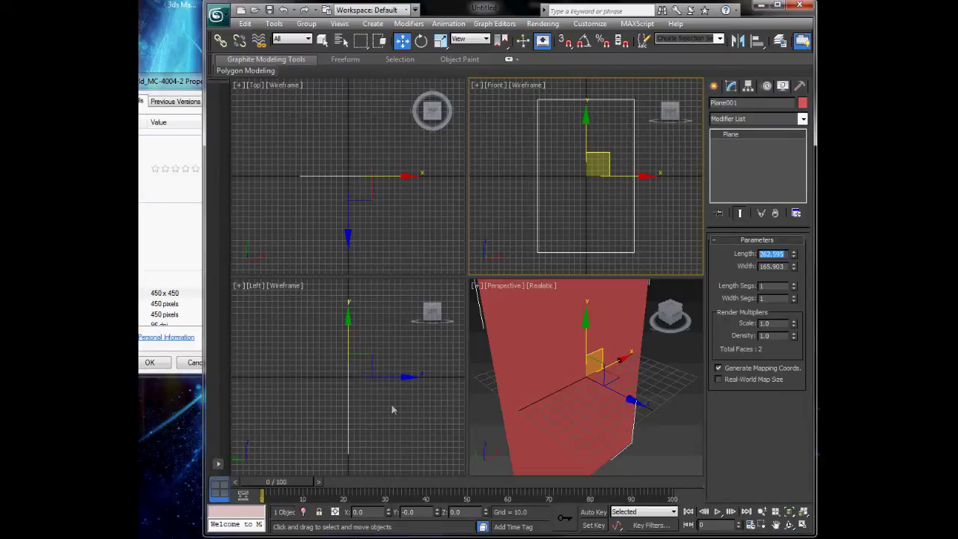
pyautogui.write('450')
pyautogui.press('Tab')
pyautogui.write('450')
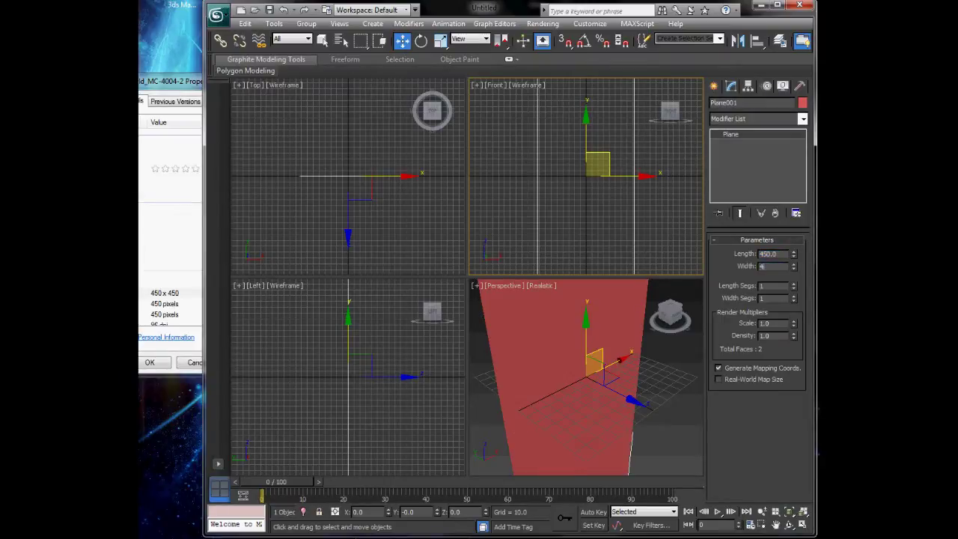
pyautogui.press('Return')
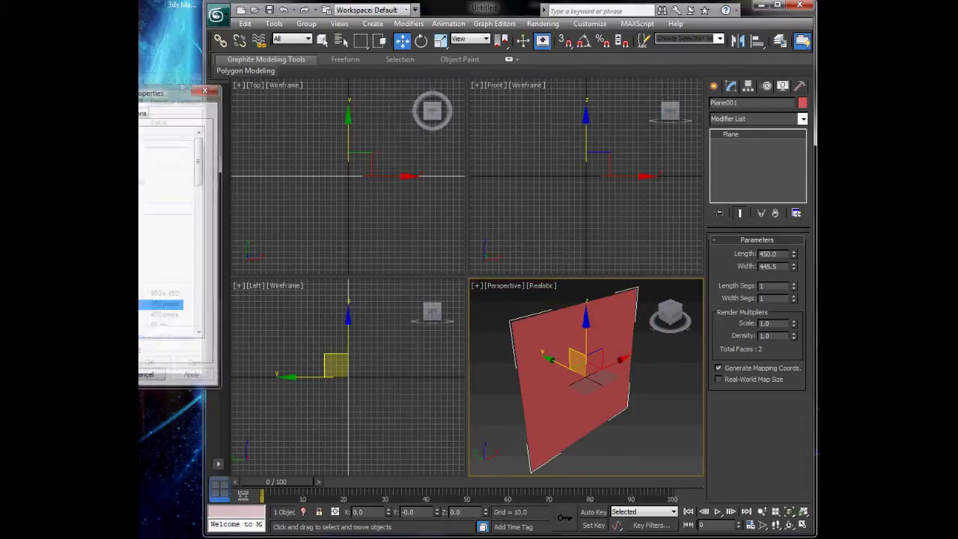
pyautogui.click(192, 115)
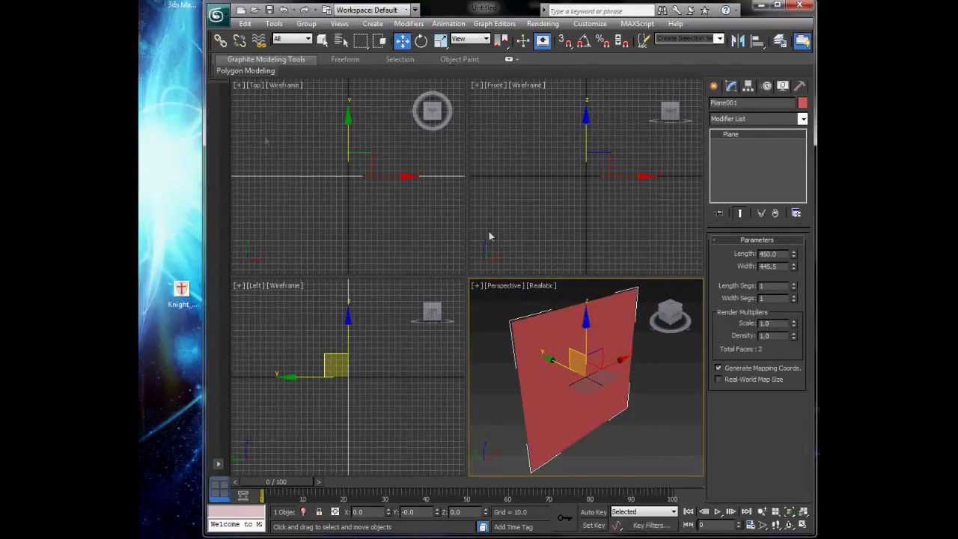
# Texture the plane with the desktop shield image using the first material slot, and widen the program window again
pyautogui.press('m')
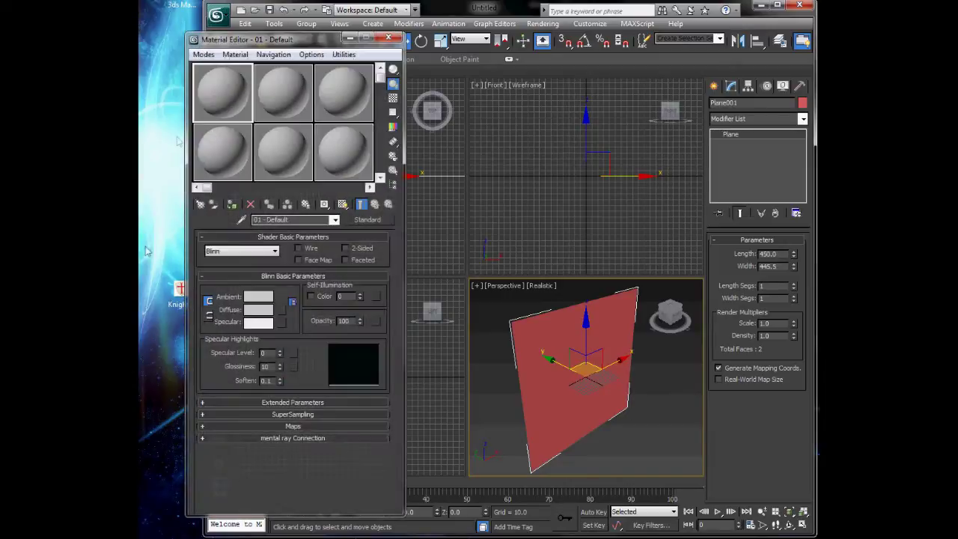
pyautogui.moveTo(540, 358)
pyautogui.mouseDown()
pyautogui.moveTo(216, 105)
pyautogui.moveTo(232, 96)
pyautogui.moveTo(397, 149)
pyautogui.moveTo(537, 360)
pyautogui.mouseUp()
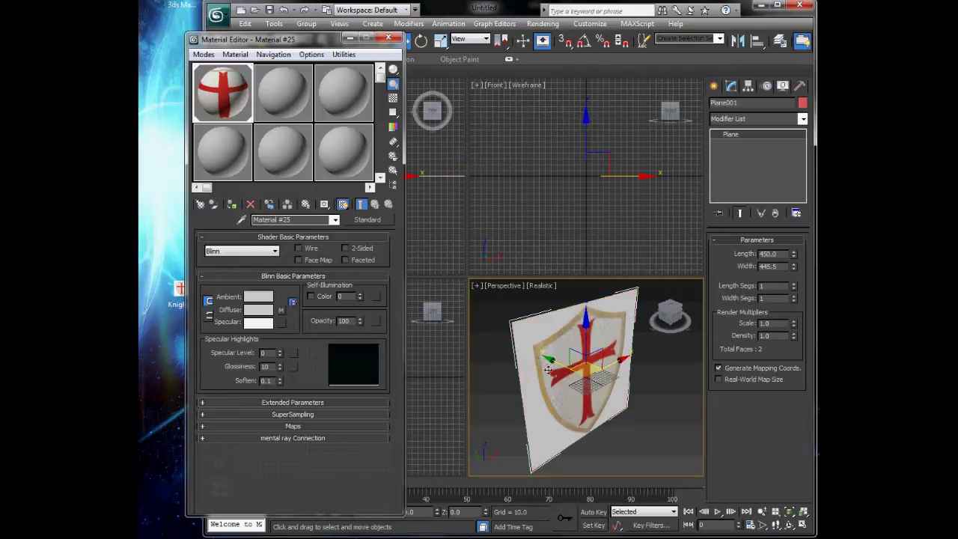
pyautogui.click(389, 39)
pyautogui.moveTo(206, 180); pyautogui.dragTo(142, 180)
pyautogui.keyDown('alt'); pyautogui.moveTo(576, 432); pyautogui.dragTo(558, 426, button='middle'); pyautogui.keyUp('alt')
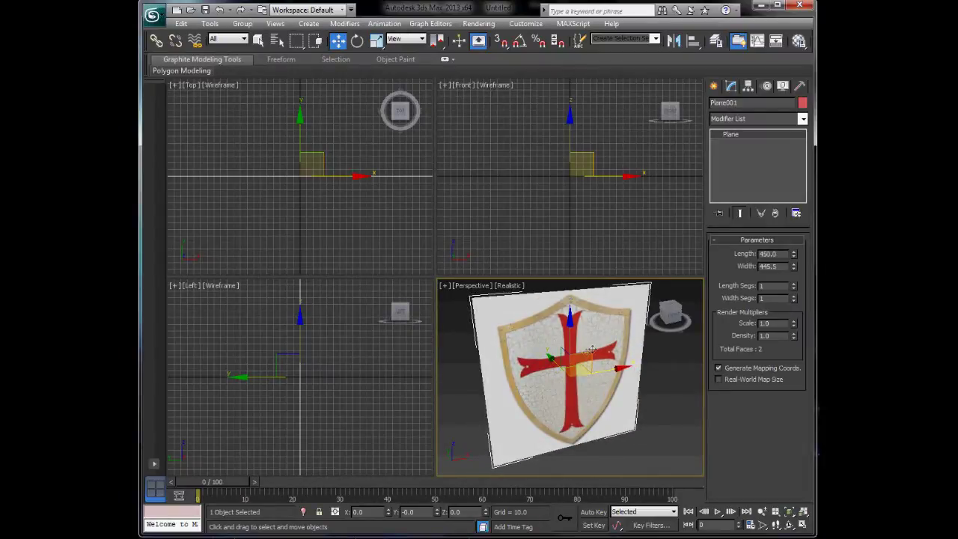
# Turn off Show Frozen in Gray for the shield plane and freeze the plane
pyautogui.rightClick(545, 320)
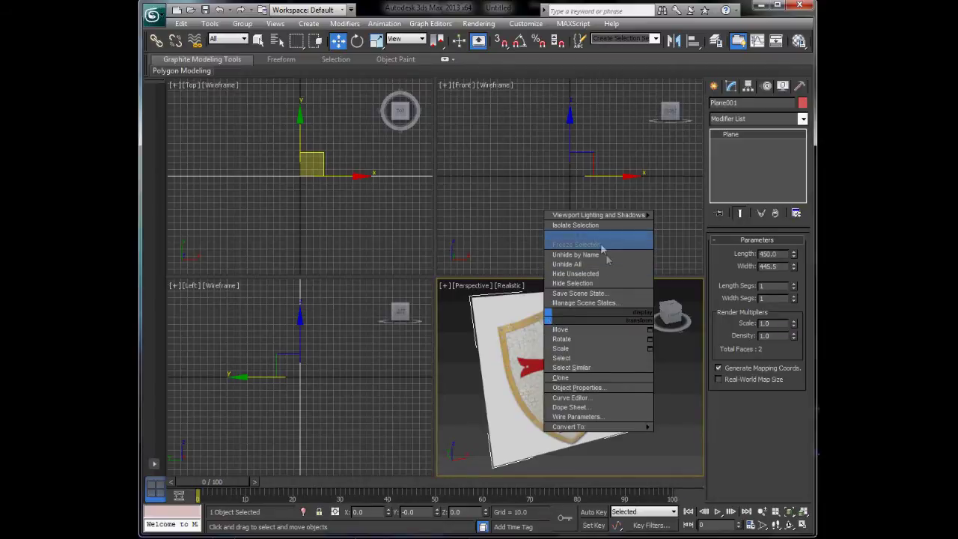
pyautogui.click(590, 389)
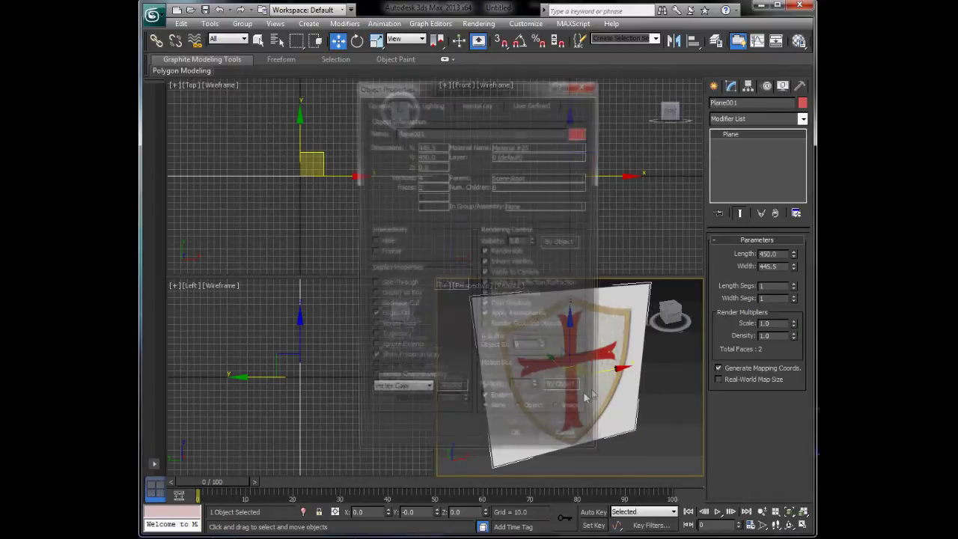
pyautogui.click(378, 362)
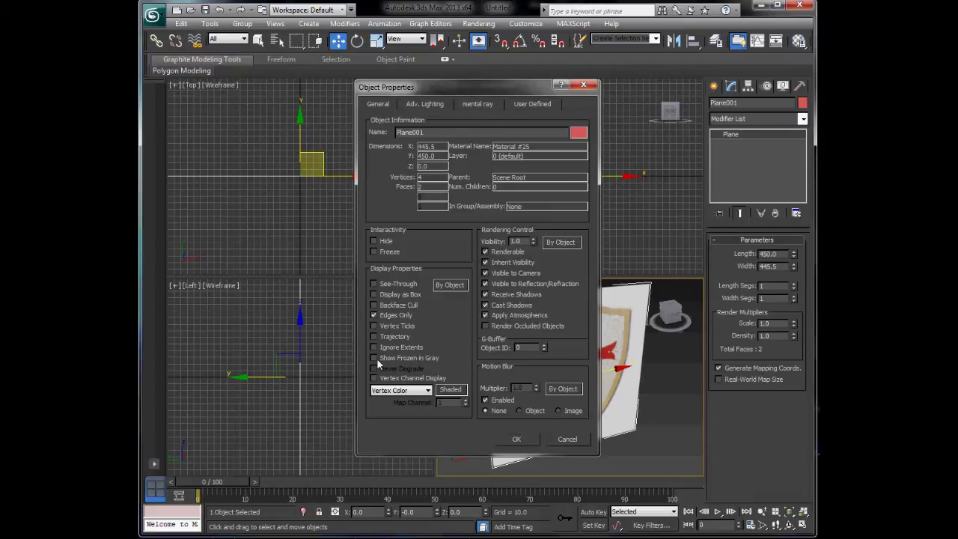
pyautogui.click(517, 439)
pyautogui.rightClick(558, 331)
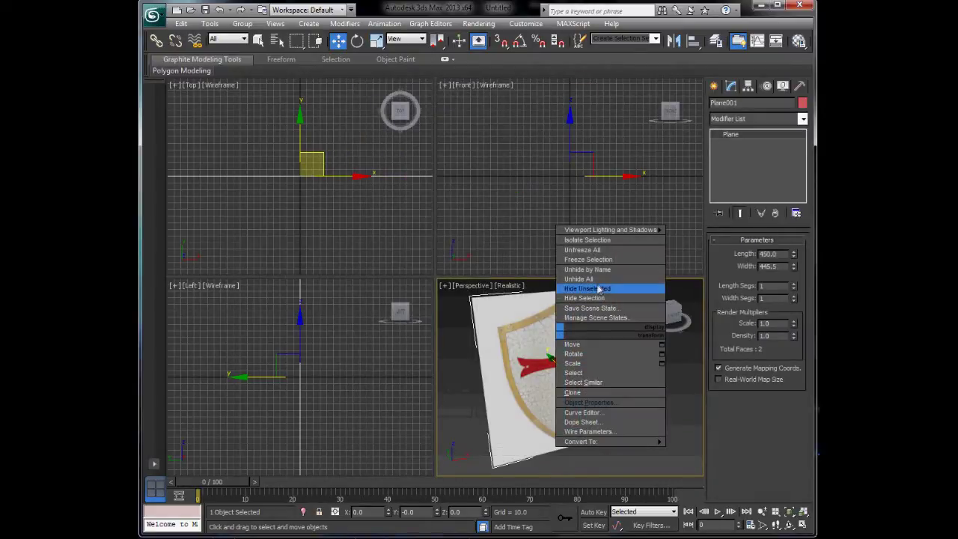
pyautogui.click(599, 259)
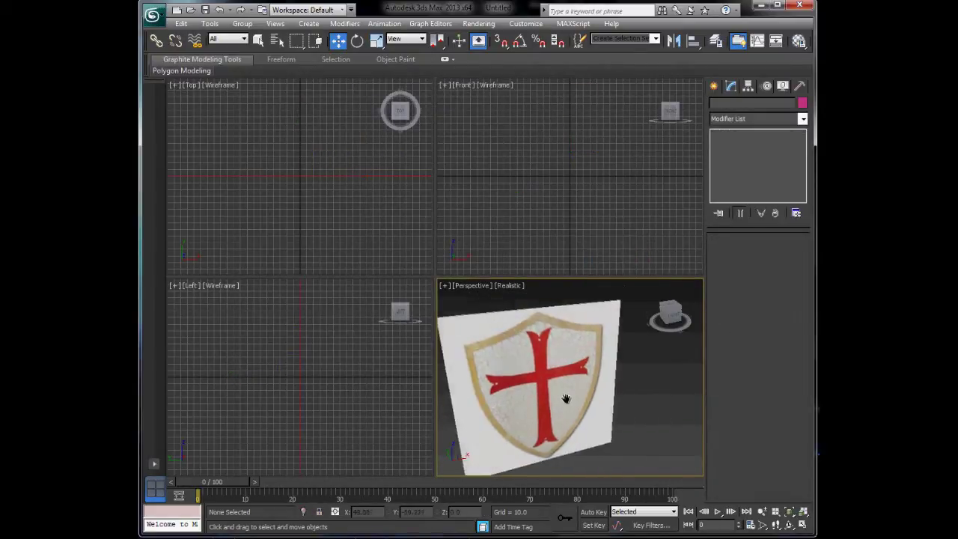
pyautogui.moveTo(567, 399); pyautogui.dragTo(561, 368, button='middle')
# Create a box about 146 long, 180 wide and 216 high in the Perspective viewport and apply the shield material to it
pyautogui.click(714, 85)
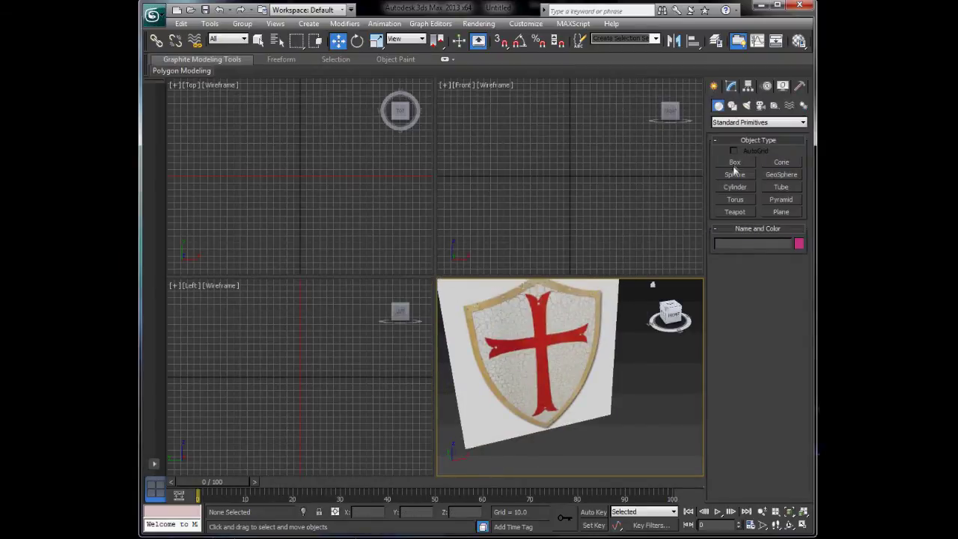
pyautogui.click(735, 163)
pyautogui.moveTo(596, 382); pyautogui.dragTo(532, 442)
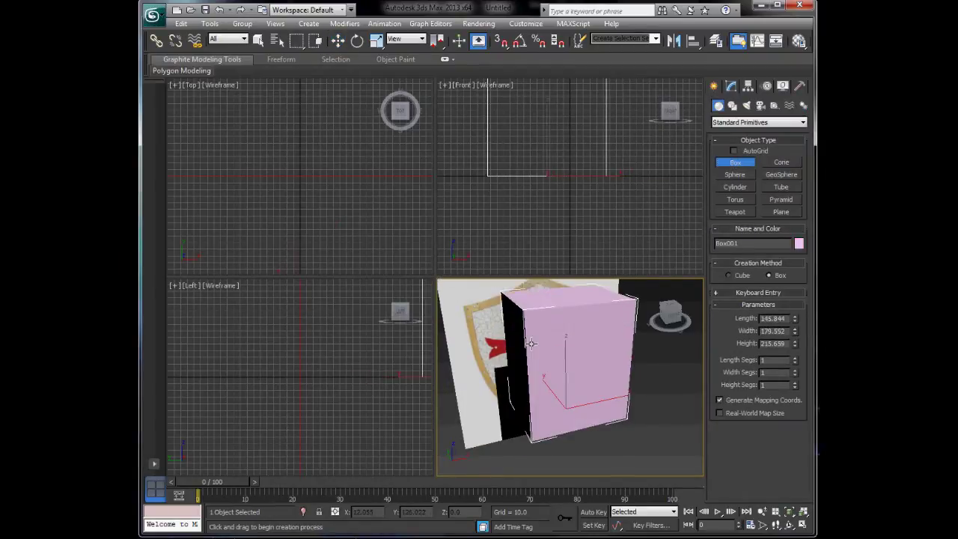
pyautogui.press('m')
pyautogui.moveTo(222, 91); pyautogui.dragTo(533, 341)
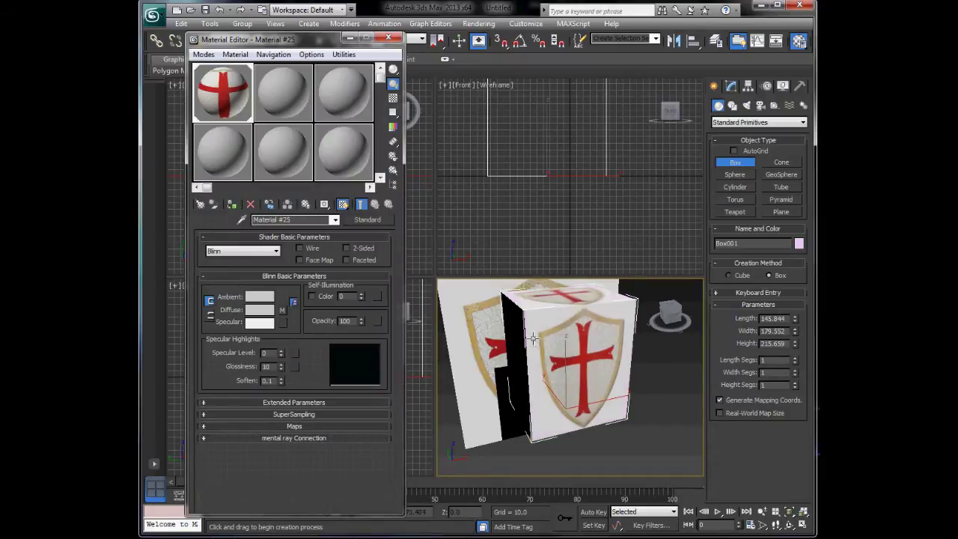
pyautogui.click(388, 37)
# Freeze the textured box while keeping its default frozen display setting
pyautogui.rightClick(568, 344)
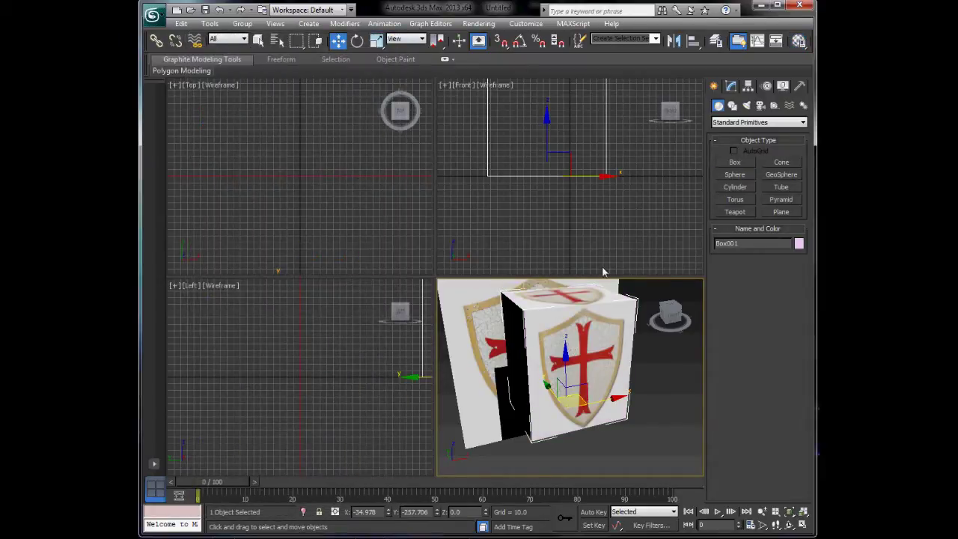
pyautogui.rightClick(581, 350)
pyautogui.click(605, 277)
# Unfreeze all objects and delete the test box
pyautogui.rightClick(640, 358)
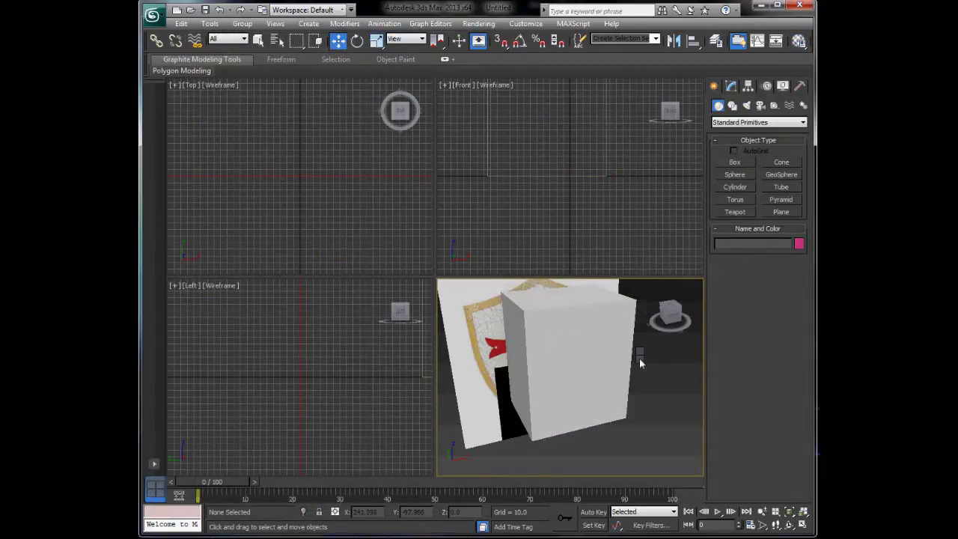
pyautogui.click(663, 277)
pyautogui.click(614, 331)
pyautogui.press('Delete')
# Undo the trial move of the shield plane and freeze the plane again in its original place
pyautogui.rightClick(542, 332)
pyautogui.rightClick(476, 322)
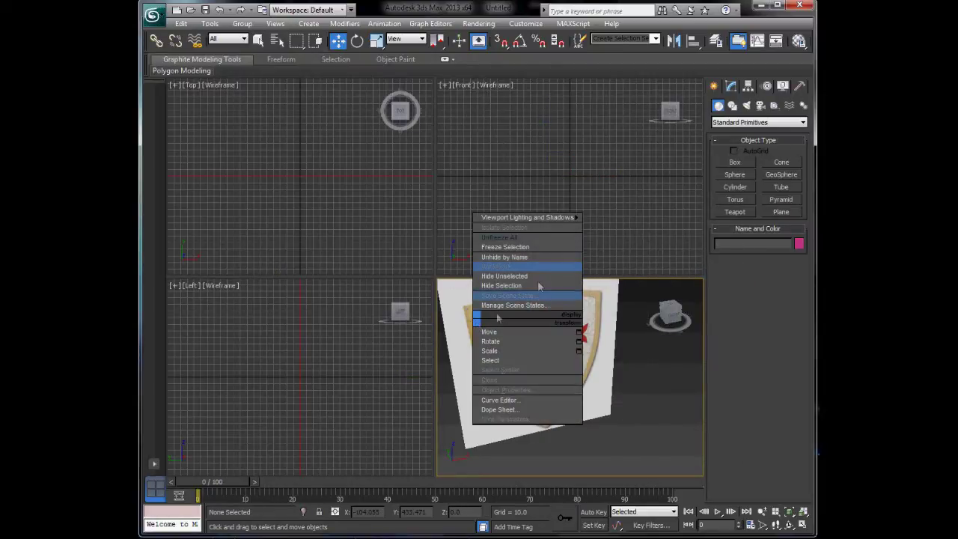
pyautogui.click(528, 248)
pyautogui.moveTo(537, 339); pyautogui.dragTo(608, 412)
pyautogui.hotkey('ctrl', 'z')
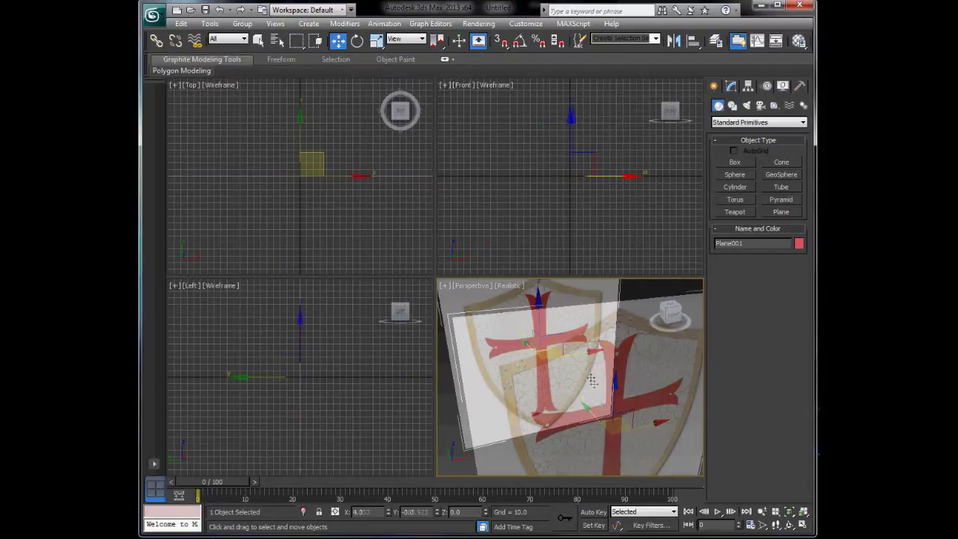
pyautogui.rightClick(508, 336)
pyautogui.click(538, 264)
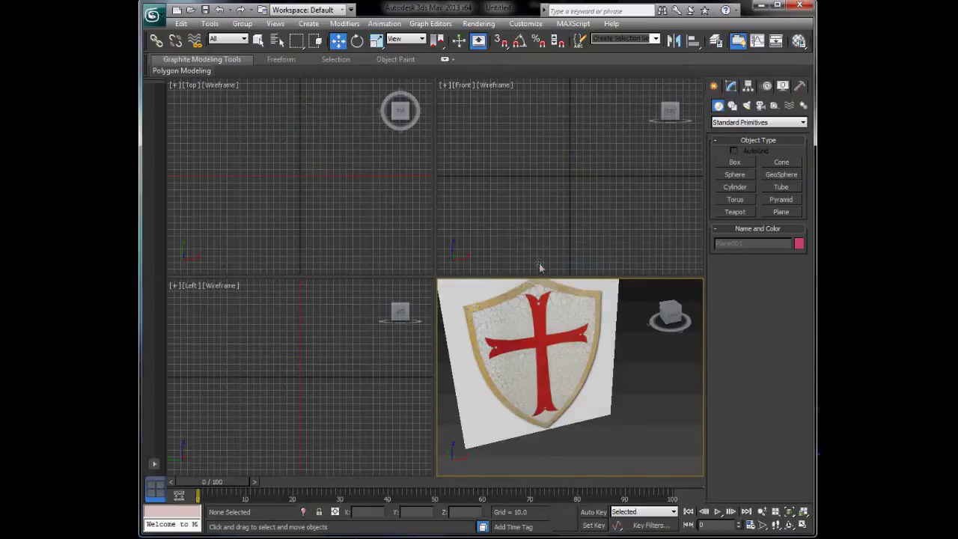
# Frame the plane in the Front viewport, hide the grid there and switch the viewport's display to Shaded
pyautogui.click(546, 192)
pyautogui.press('z')
pyautogui.scroll(2, 536, 207)
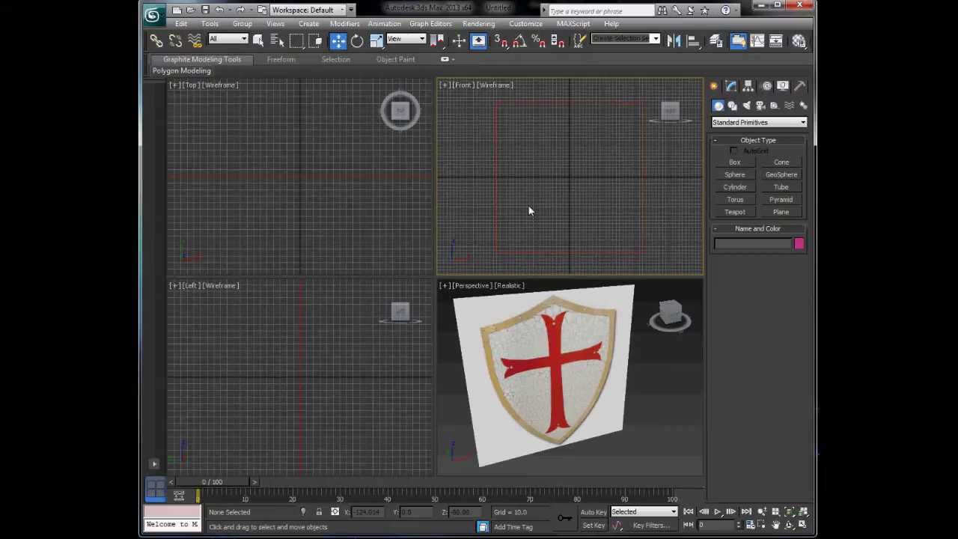
pyautogui.press('g')
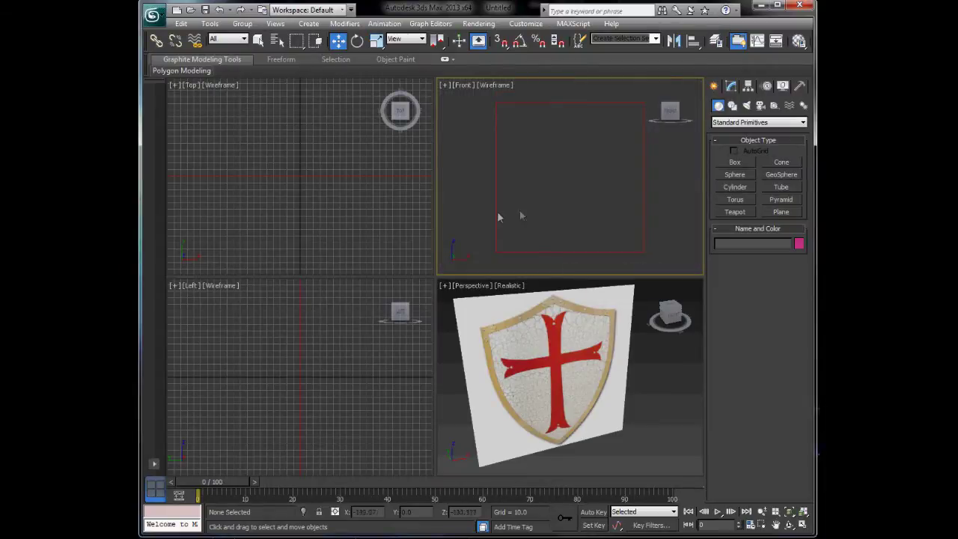
pyautogui.click(491, 86)
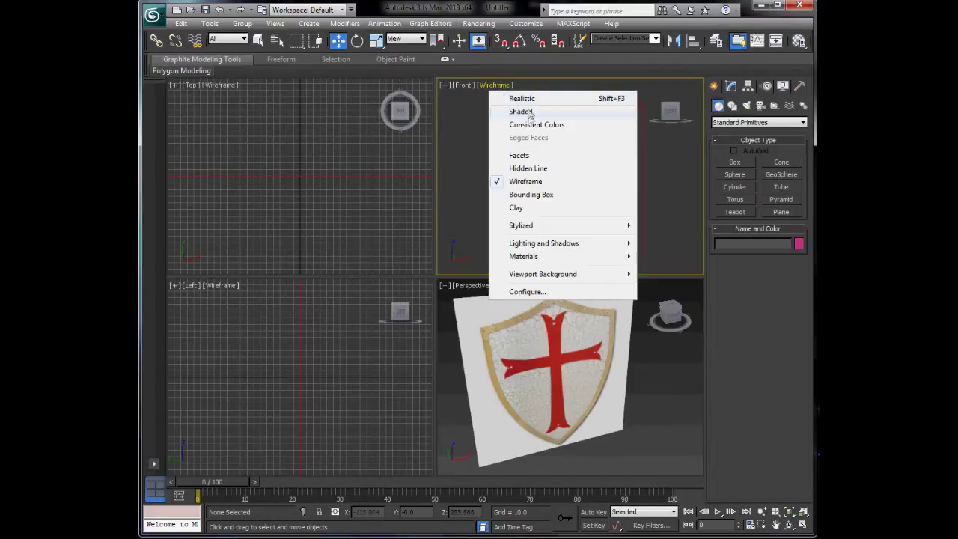
pyautogui.click(520, 112)
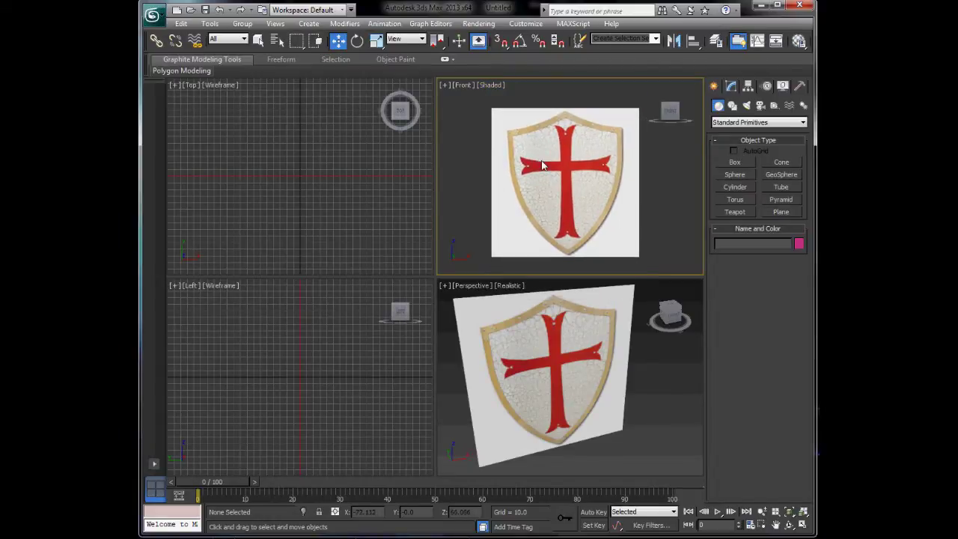
# Start a Line spline in the maximized Front viewport at the shield's bottom tip and begin tracing up the lower right edge
pyautogui.hotkey('alt', 'w')
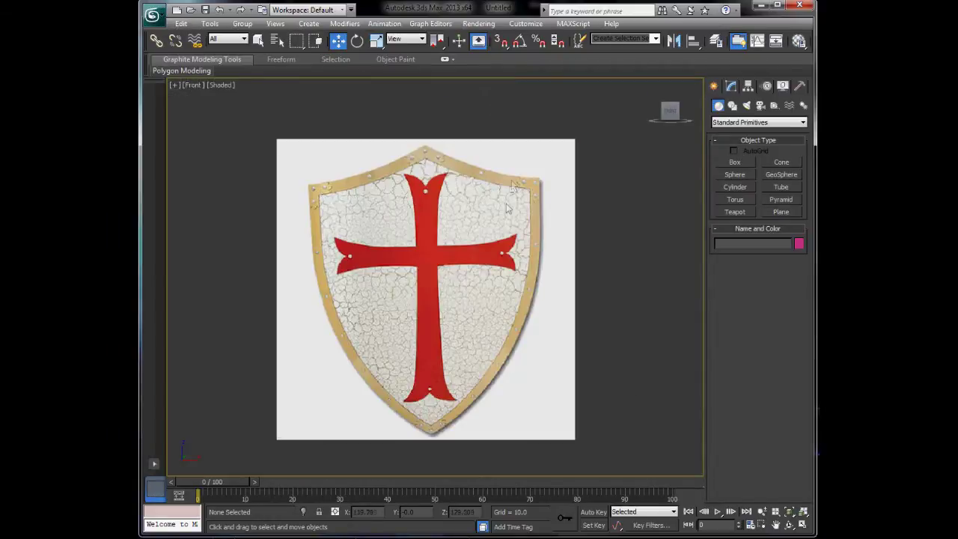
pyautogui.moveTo(551, 162); pyautogui.dragTo(574, 135, button='middle')
pyautogui.scroll(2, 537, 182)
pyautogui.moveTo(539, 172); pyautogui.dragTo(522, 110, button='middle')
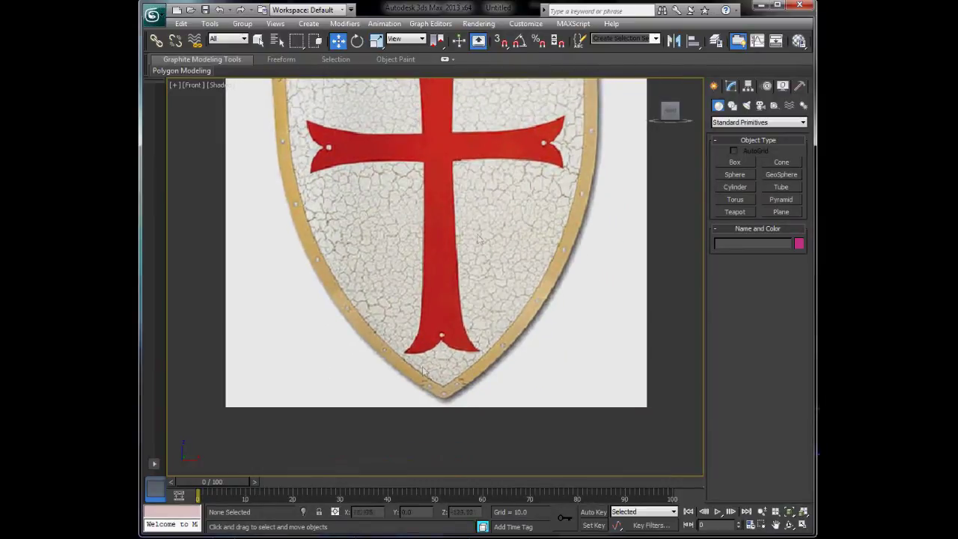
pyautogui.click(732, 107)
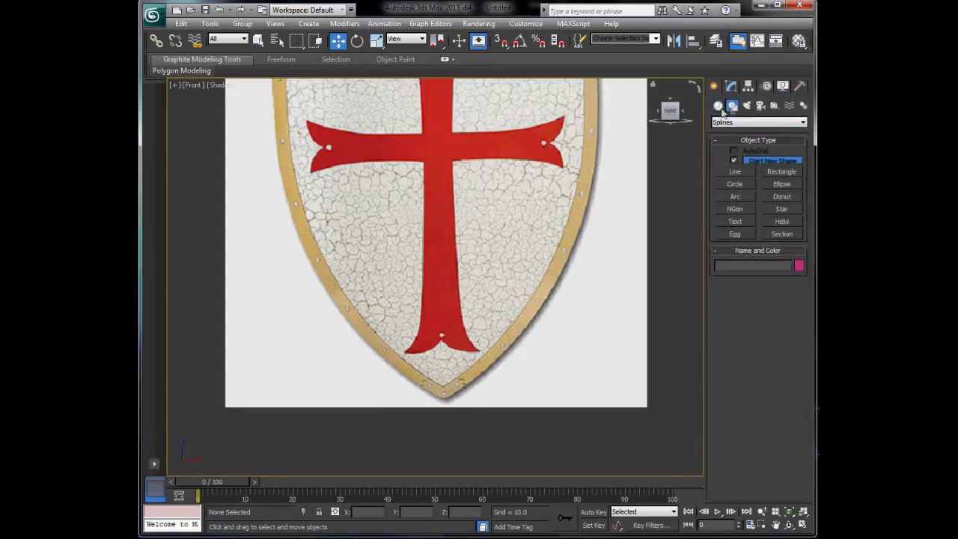
pyautogui.click(736, 171)
pyautogui.moveTo(574, 359); pyautogui.dragTo(556, 267, button='middle')
pyautogui.scroll(5, 556, 267)
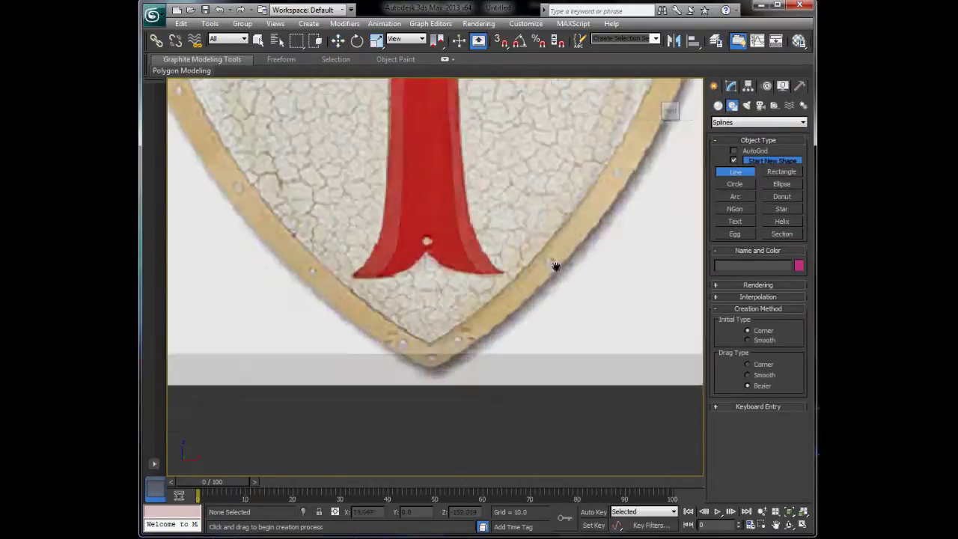
pyautogui.click(433, 406)
pyautogui.click(529, 345)
pyautogui.moveTo(536, 341); pyautogui.dragTo(509, 403, button='middle')
pyautogui.scroll(-7, 509, 402)
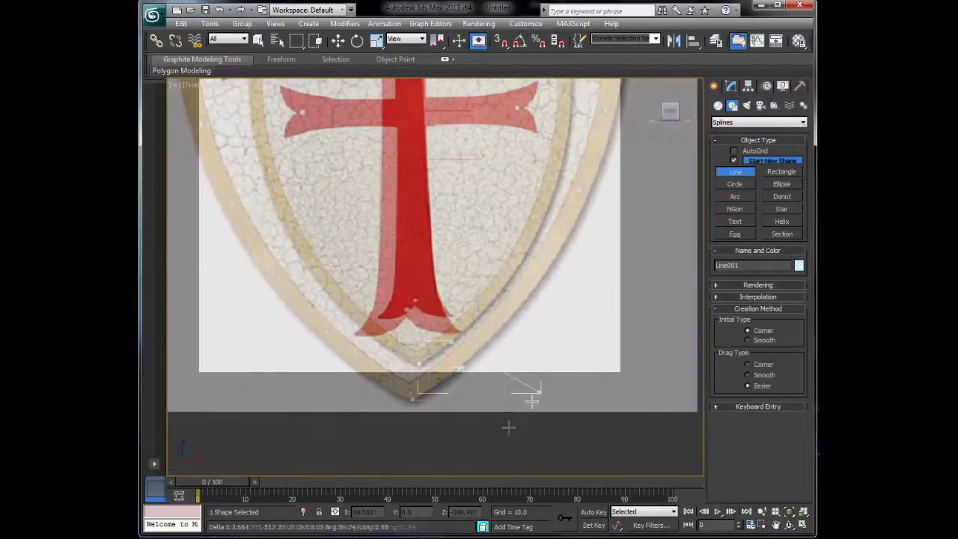
pyautogui.scroll(3, 508, 349)
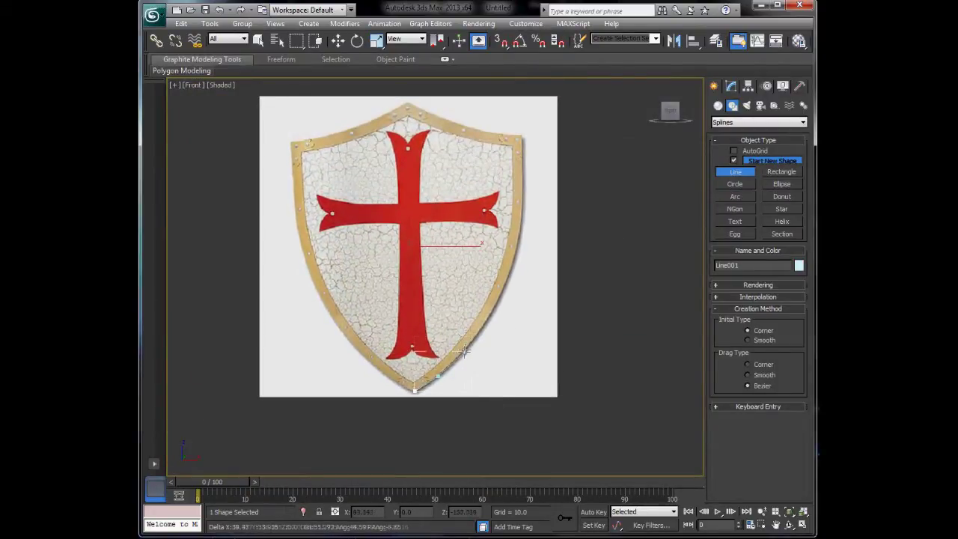
# Continue tracing the shield's outer right edge up to its upper right corner
pyautogui.click(461, 353)
pyautogui.click(486, 320)
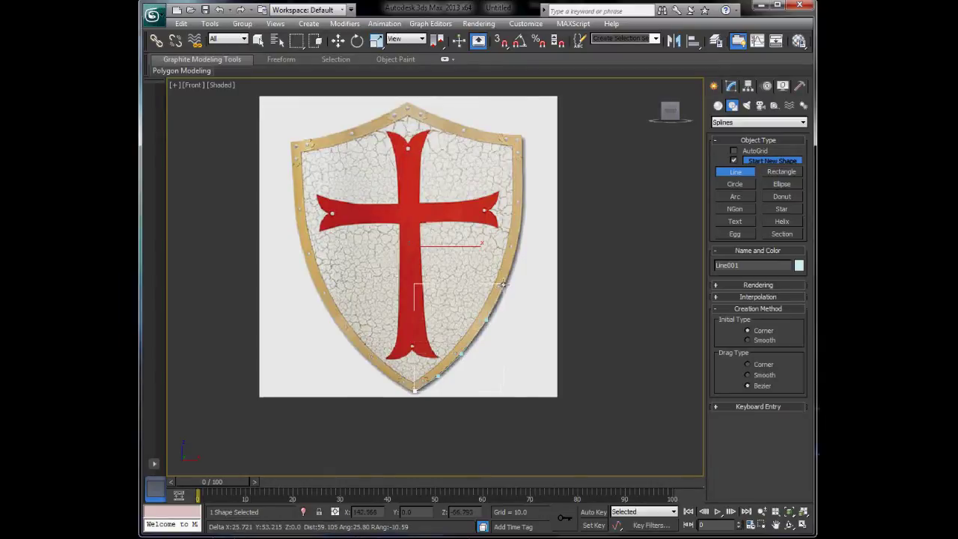
pyautogui.click(504, 284)
pyautogui.click(516, 247)
pyautogui.click(521, 217)
pyautogui.click(523, 135)
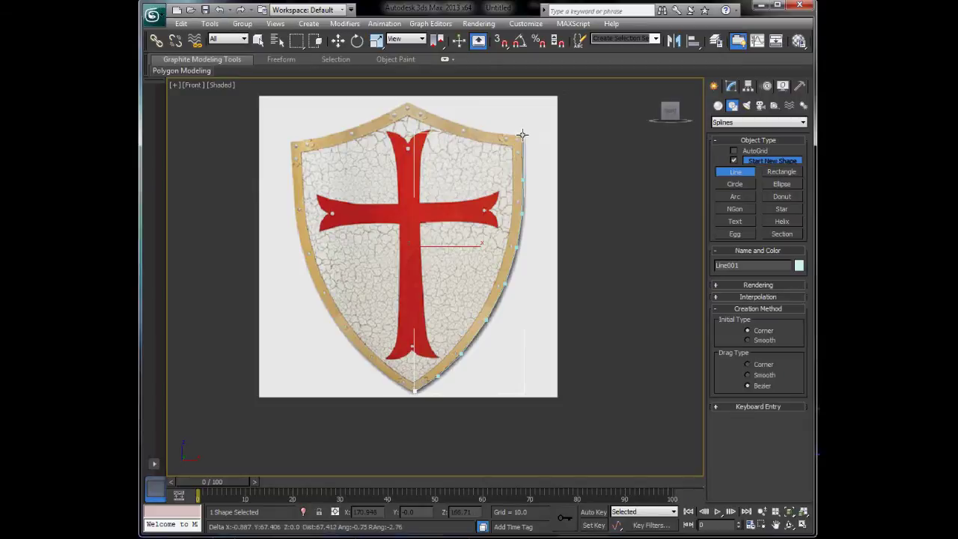
# Trace the curved upper edge from the right corner to the shield's top peak
pyautogui.click(472, 127)
pyautogui.click(452, 119)
pyautogui.click(437, 115)
pyautogui.click(407, 104)
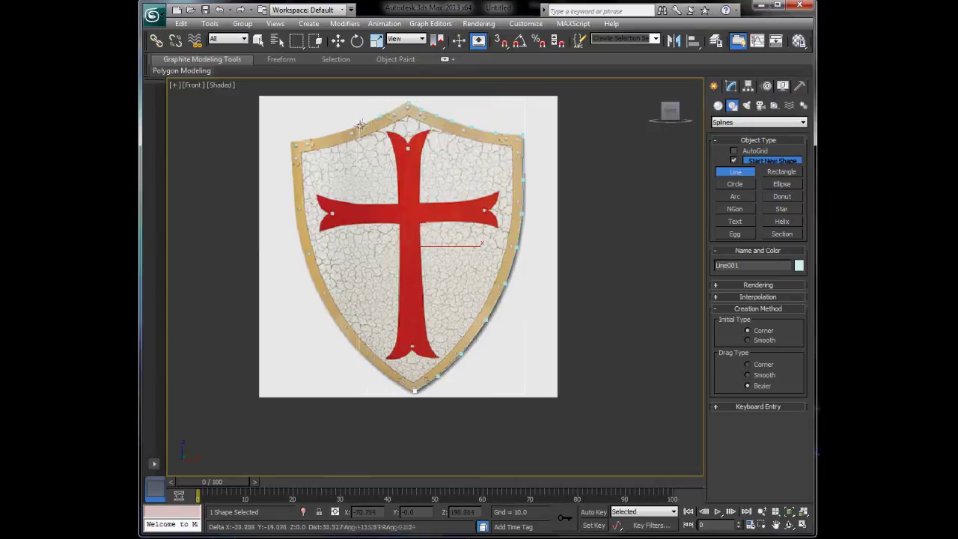
# Trace the upper left and left edges back to the bottom tip and close the spline
pyautogui.click(328, 132)
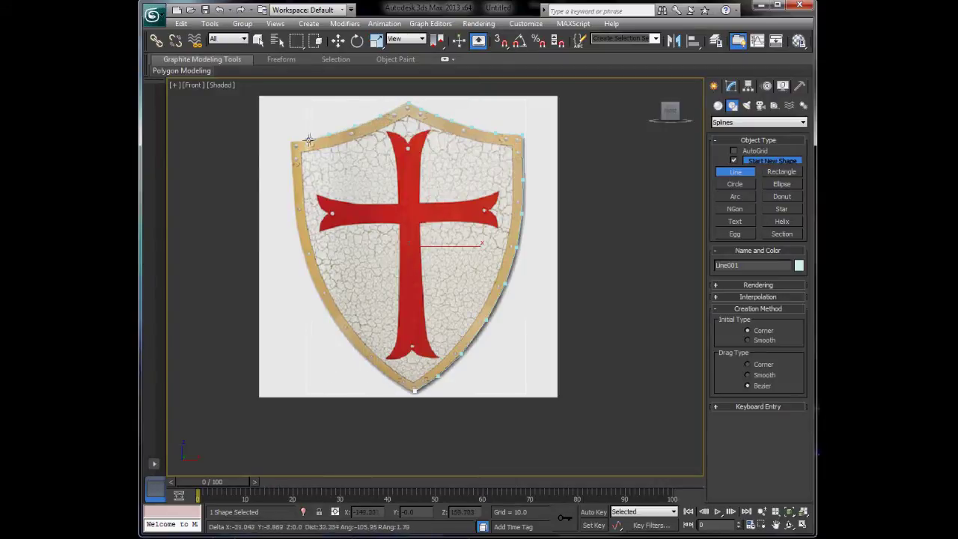
pyautogui.click(291, 184)
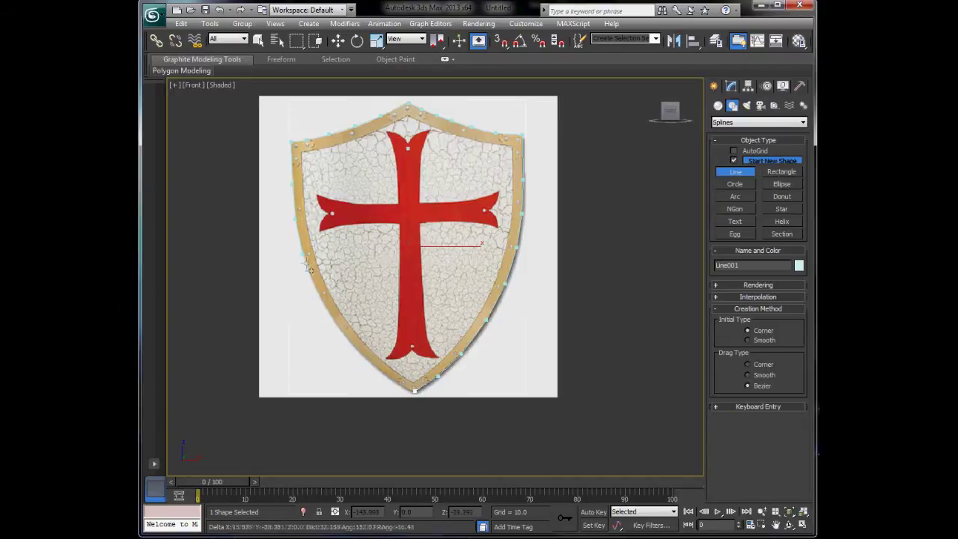
pyautogui.click(361, 356)
pyautogui.click(414, 390)
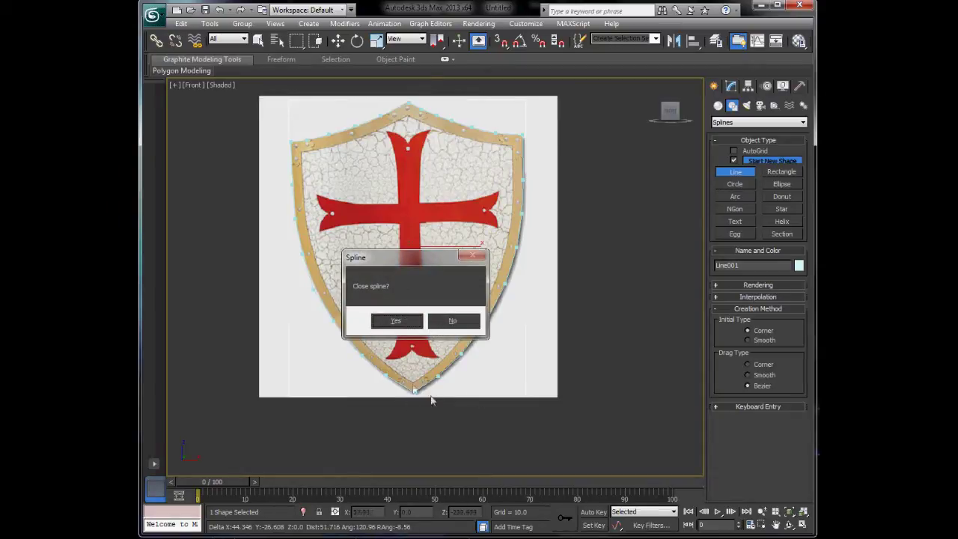
pyautogui.click(397, 321)
pyautogui.rightClick(630, 254)
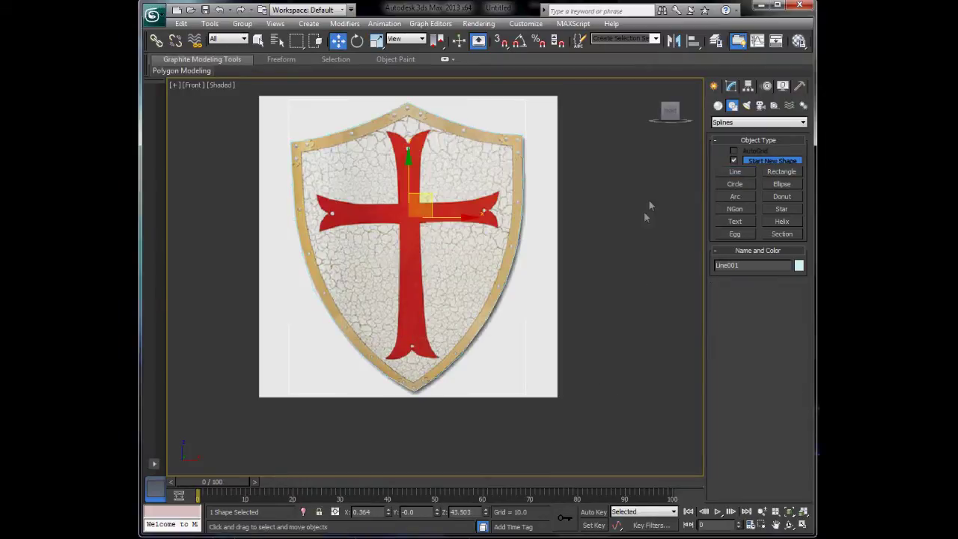
pyautogui.rightClick(593, 256)
pyautogui.click(623, 127)
pyautogui.moveTo(613, 191); pyautogui.dragTo(632, 286)
pyautogui.moveTo(575, 141); pyautogui.dragTo(520, 182)
pyautogui.moveTo(533, 122); pyautogui.dragTo(304, 422)
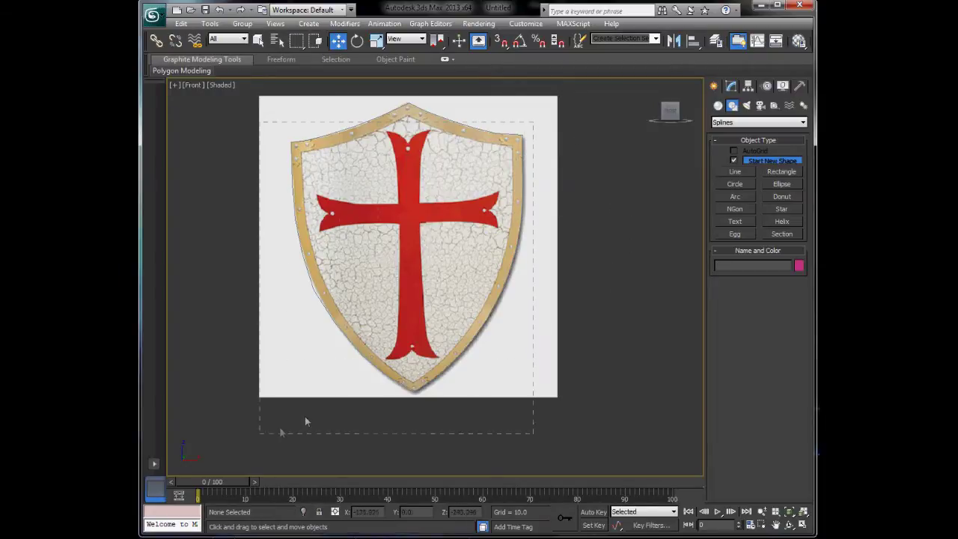
# Maximize the Perspective viewport, unfreeze the reference plane and hide it
pyautogui.hotkey('alt', 'w')
pyautogui.click(645, 402)
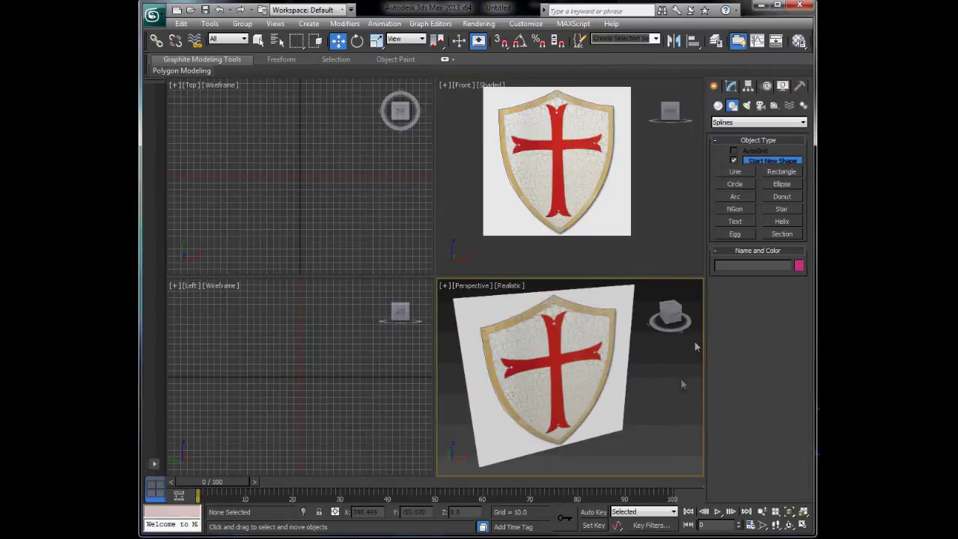
pyautogui.rightClick(645, 402)
pyautogui.hotkey('alt', 'w')
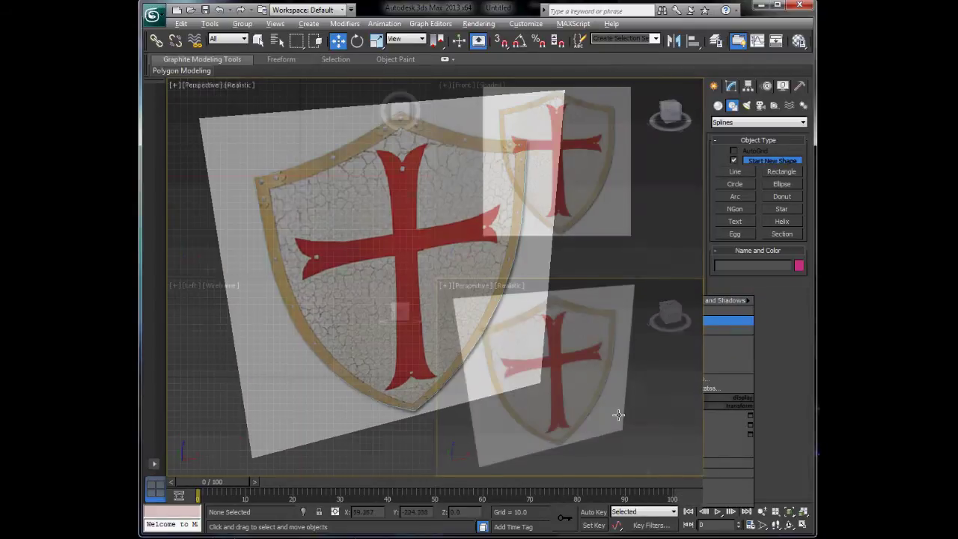
pyautogui.click(508, 310)
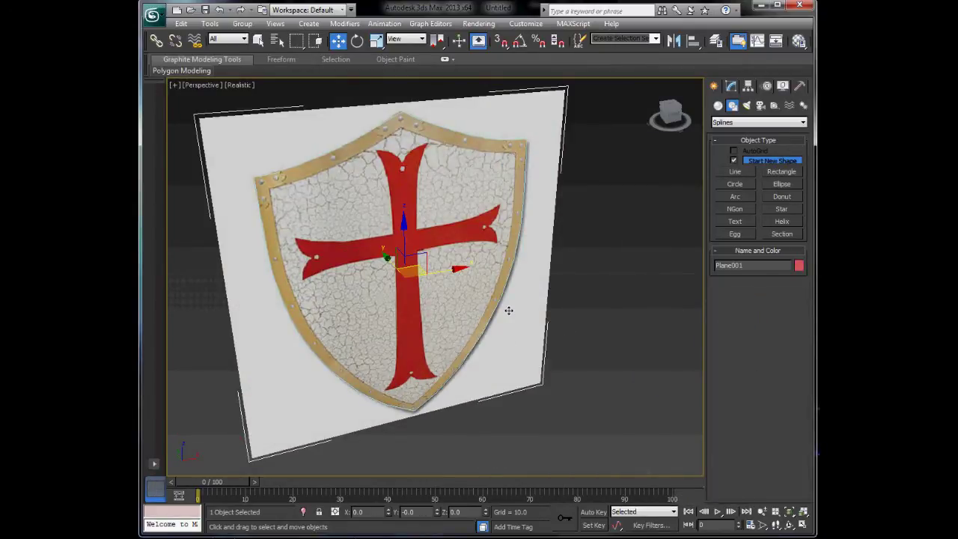
pyautogui.rightClick(508, 310)
pyautogui.click(562, 275)
# Select the traced shield outline and apply a Face Extrude modifier to it
pyautogui.moveTo(421, 240); pyautogui.dragTo(584, 367)
pyautogui.keyDown('alt'); pyautogui.moveTo(557, 359); pyautogui.dragTo(598, 314, button='middle'); pyautogui.keyUp('alt')
pyautogui.click(731, 86)
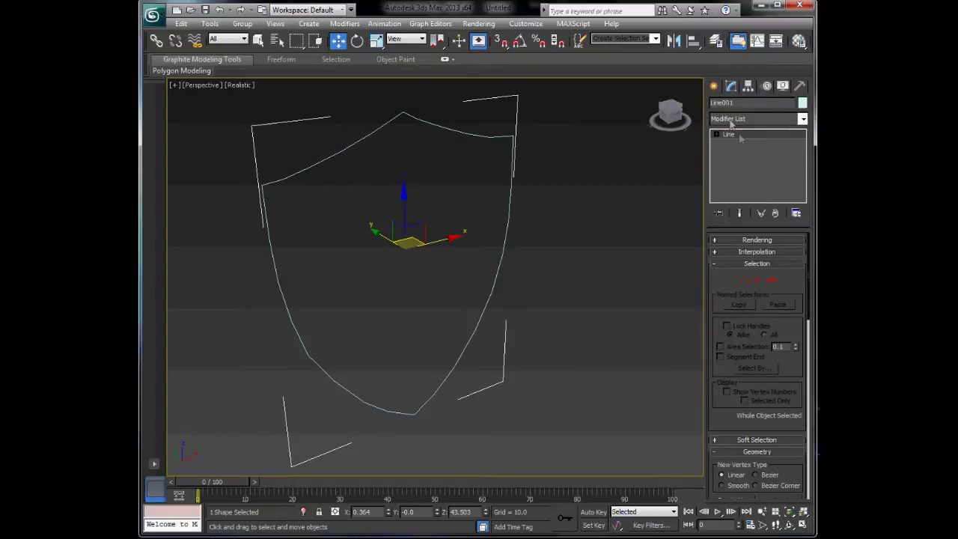
pyautogui.click(735, 119)
pyautogui.press('f')
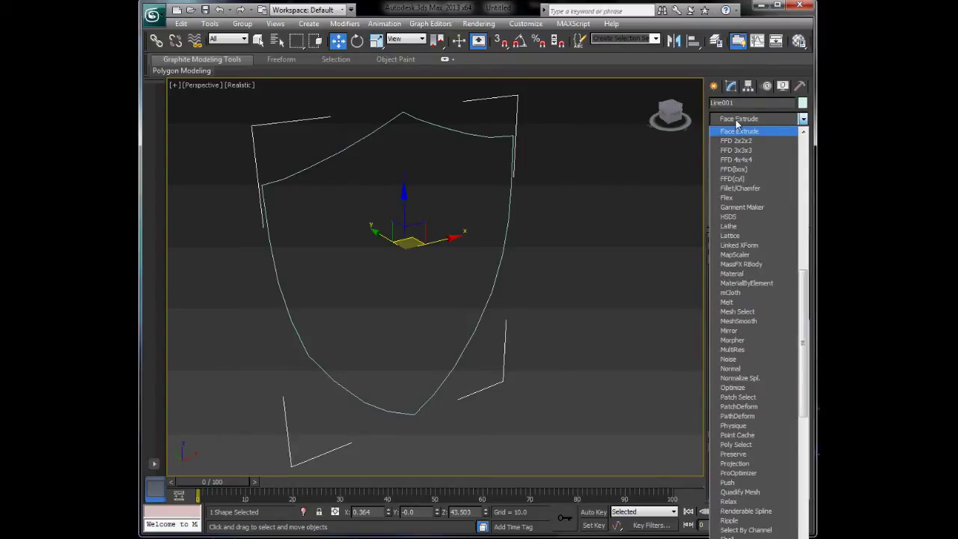
pyautogui.press('Return')
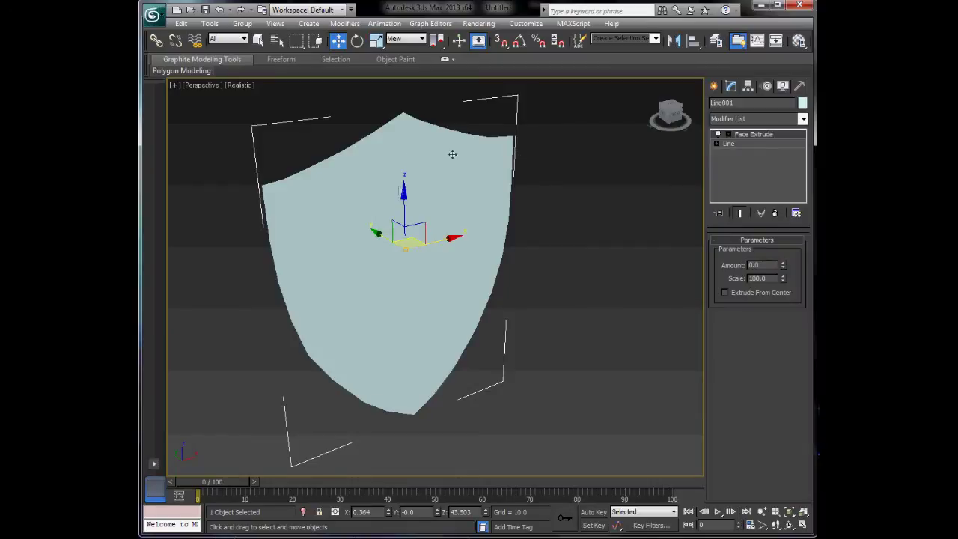
# Add an Edit Poly modifier to the shield and select its face at Polygon level
pyautogui.moveTo(628, 266)
pyautogui.keyDown('alt'); pyautogui.mouseDown(button='middle')
pyautogui.moveTo(545, 262)
pyautogui.moveTo(619, 273)
pyautogui.mouseUp(button='middle'); pyautogui.keyUp('alt')
pyautogui.click(747, 118)
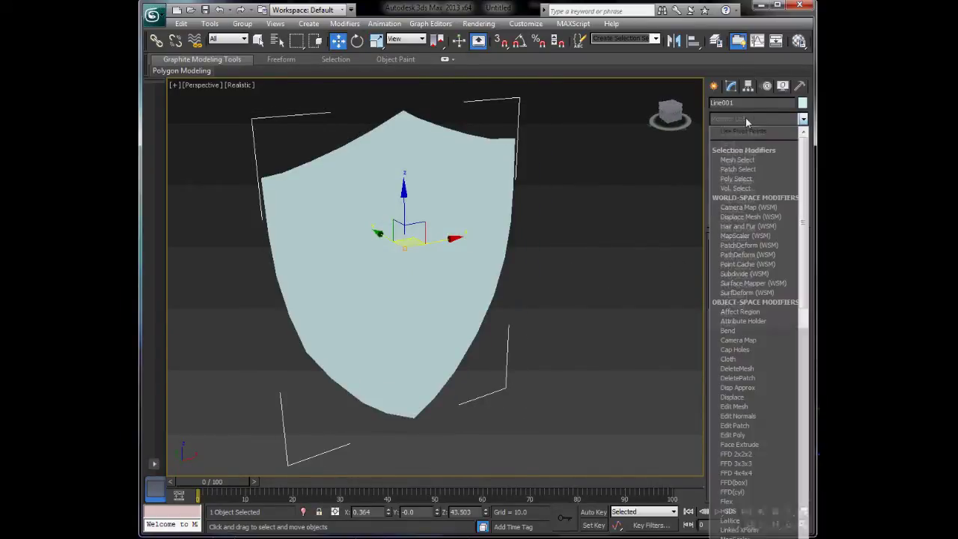
pyautogui.press('e')
pyautogui.click(748, 160)
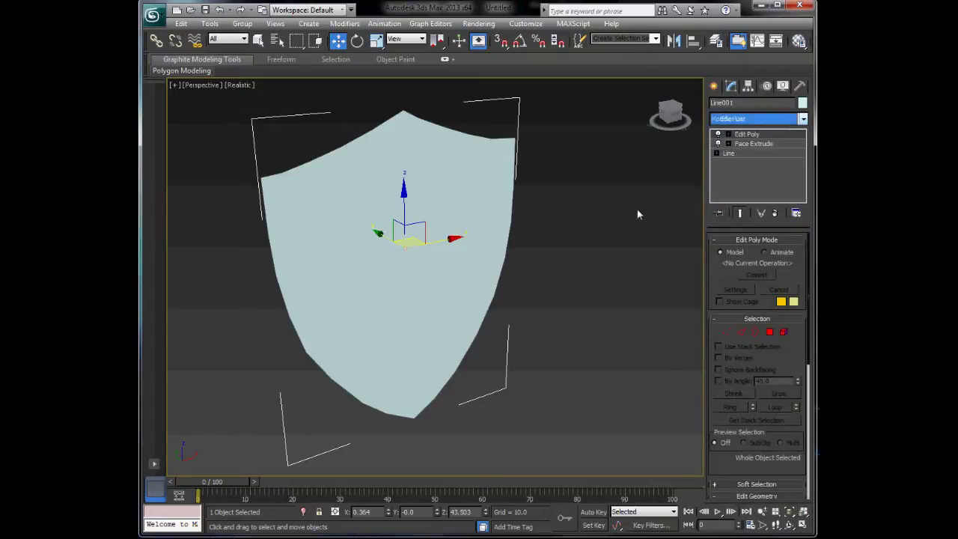
pyautogui.click(769, 333)
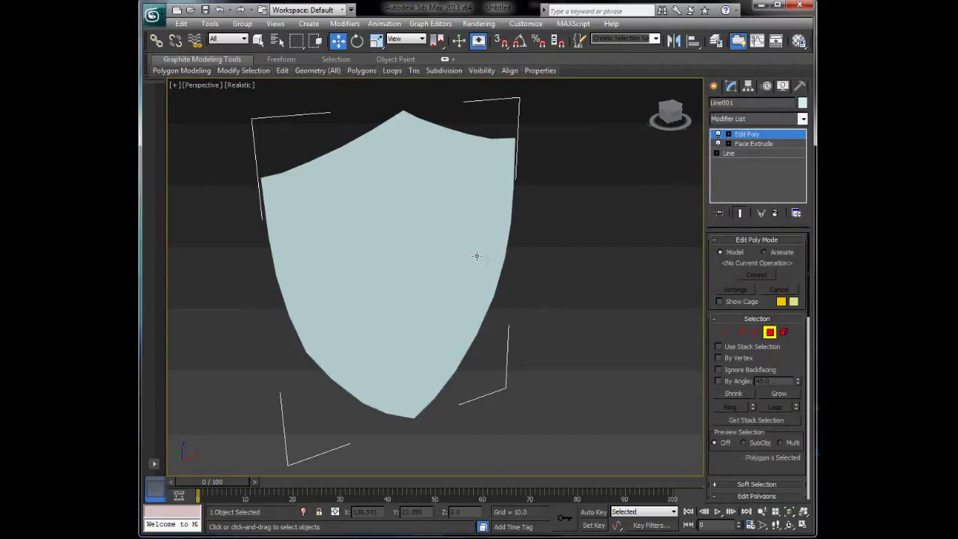
pyautogui.click(462, 263)
# Extrude the selected shield polygon with a height of 15
pyautogui.scroll(-4, 737, 455)
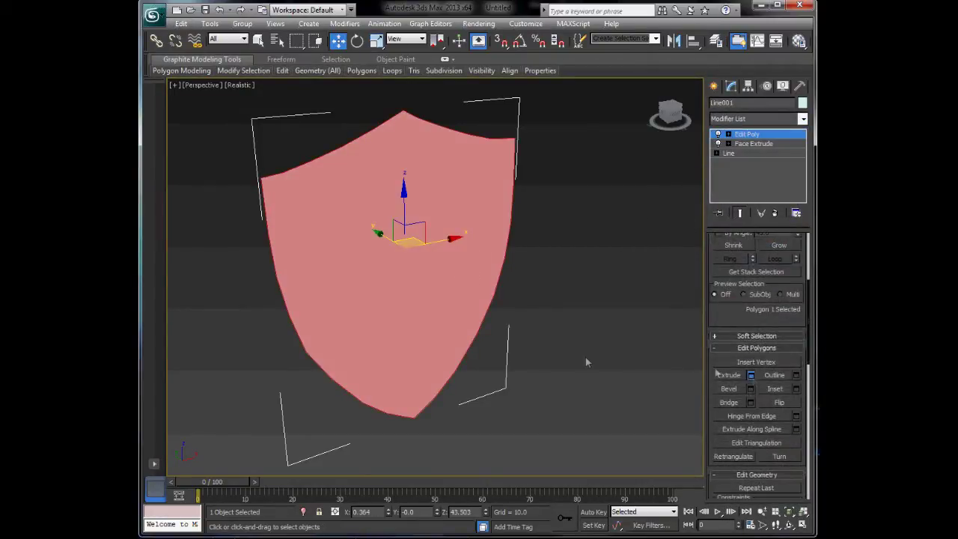
pyautogui.keyDown('alt'); pyautogui.moveTo(546, 352); pyautogui.dragTo(579, 334, button='middle'); pyautogui.keyUp('alt')
pyautogui.moveTo(447, 300); pyautogui.dragTo(488, 300)
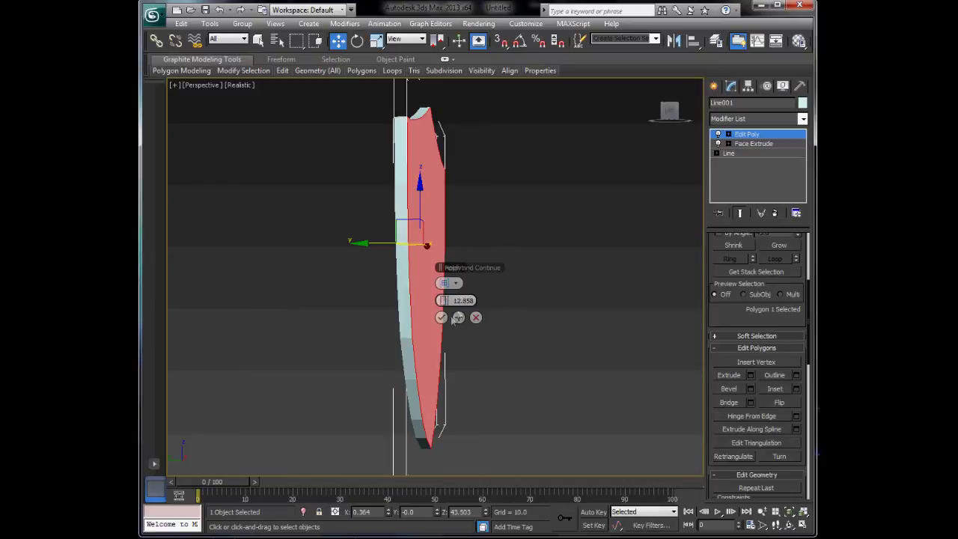
pyautogui.write('10')
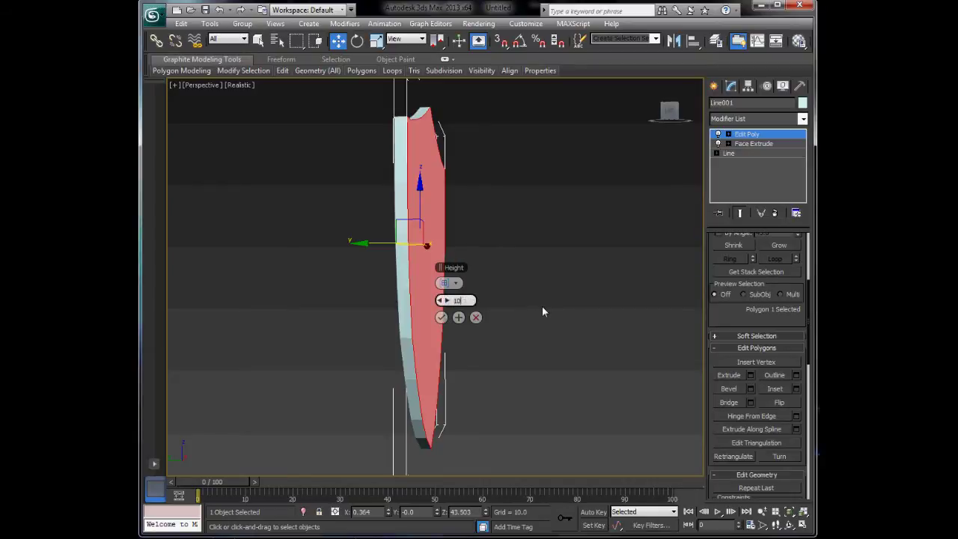
pyautogui.press('Return')
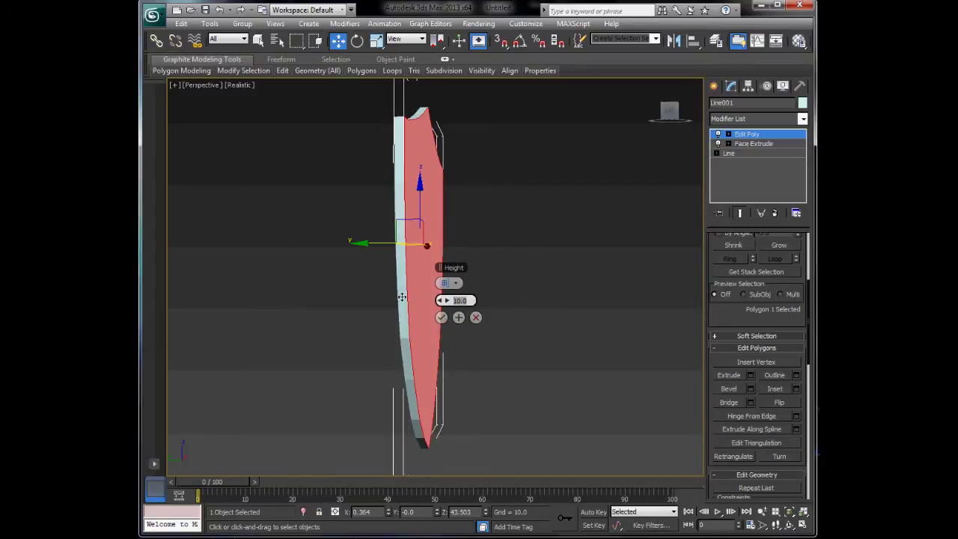
pyautogui.write('15')
pyautogui.press('Return')
# Cap the open border on the back of the shield, then leave Border level and deselect the mesh
pyautogui.keyDown('alt'); pyautogui.moveTo(494, 352); pyautogui.dragTo(161, 357, button='middle'); pyautogui.keyUp('alt')
pyautogui.moveTo(734, 327); pyautogui.dragTo(726, 504)
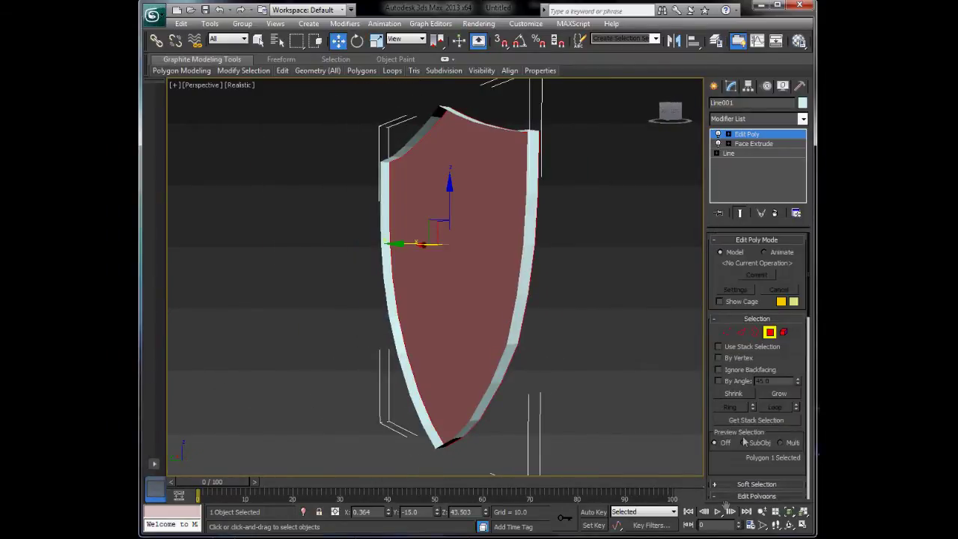
pyautogui.click(755, 331)
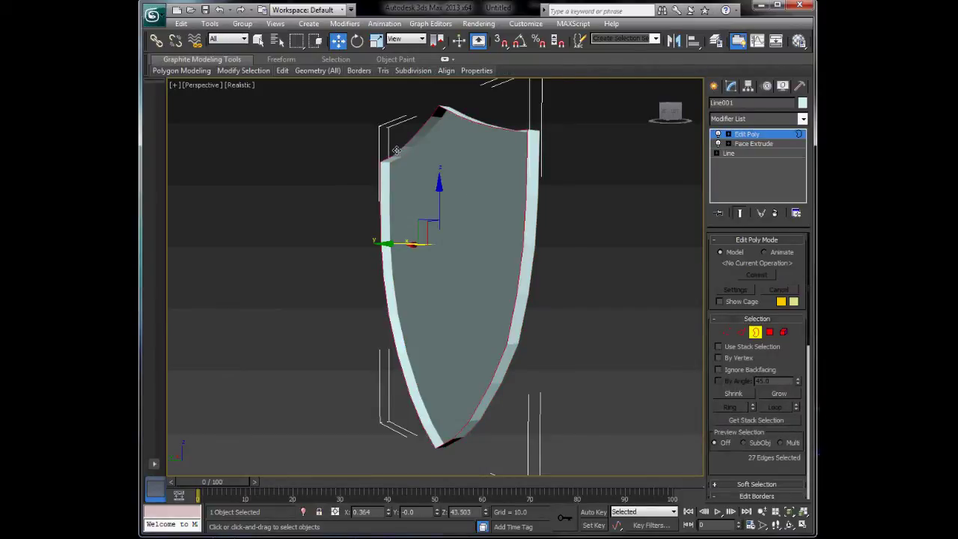
pyautogui.scroll(-5, 756, 360)
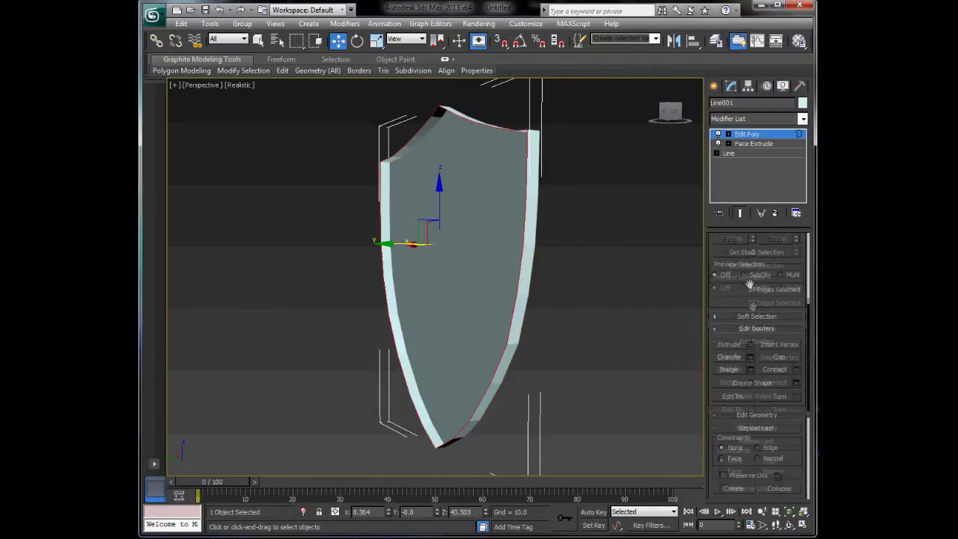
pyautogui.click(776, 357)
pyautogui.click(606, 343)
pyautogui.keyDown('alt'); pyautogui.moveTo(631, 299); pyautogui.dragTo(507, 323, button='middle'); pyautogui.keyUp('alt')
pyautogui.moveTo(740, 315); pyautogui.dragTo(735, 480)
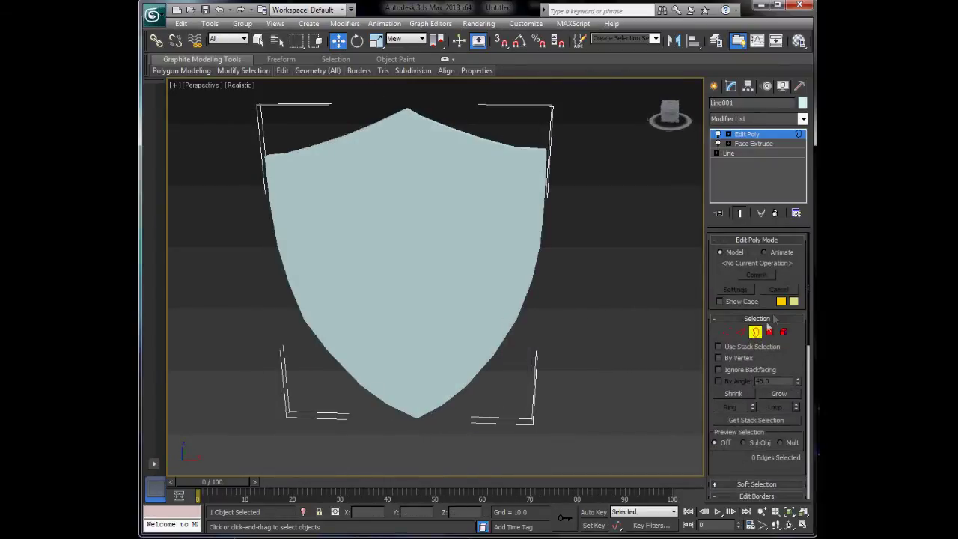
pyautogui.click(756, 333)
pyautogui.click(654, 336)
# Unhide all objects, select the shield mesh and display it see-through over the reference plane
pyautogui.rightClick(625, 299)
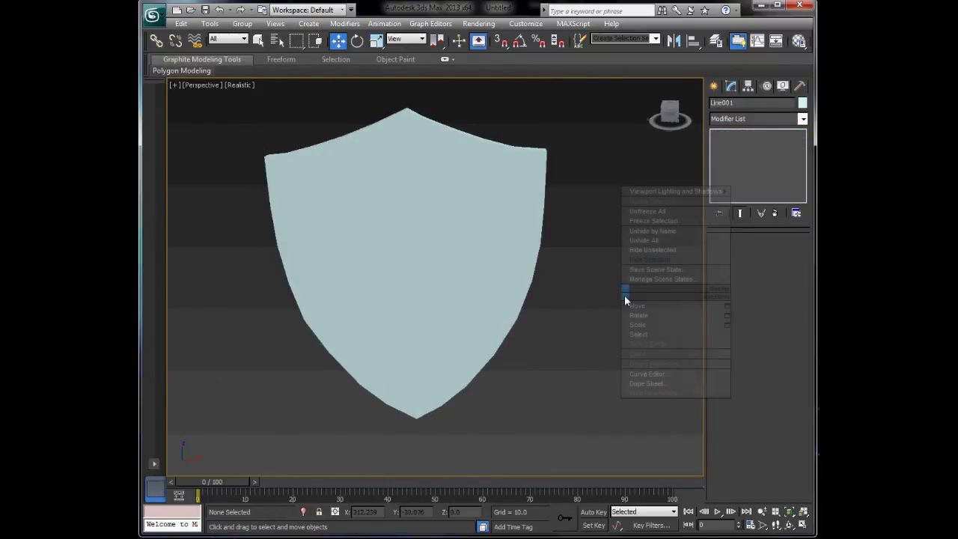
pyautogui.click(661, 241)
pyautogui.click(569, 269)
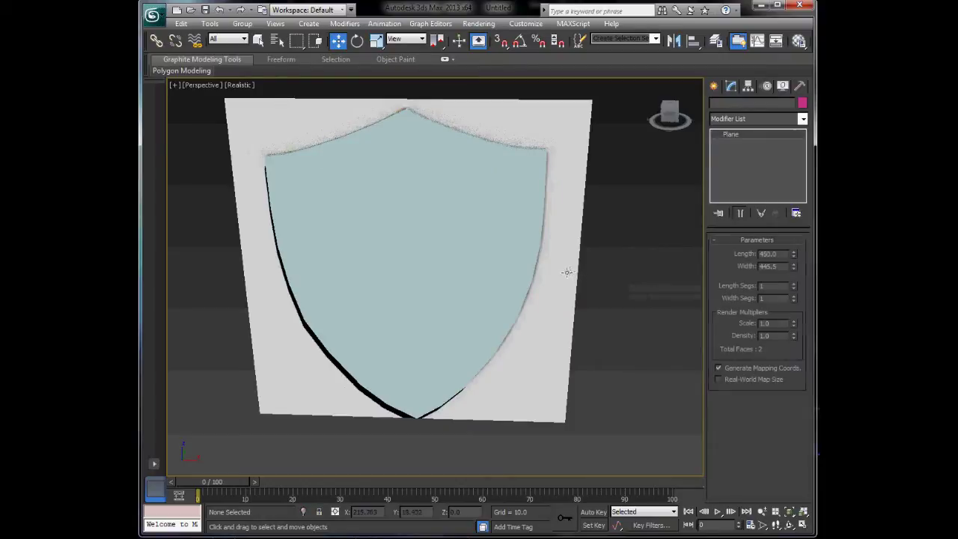
pyautogui.click(342, 258)
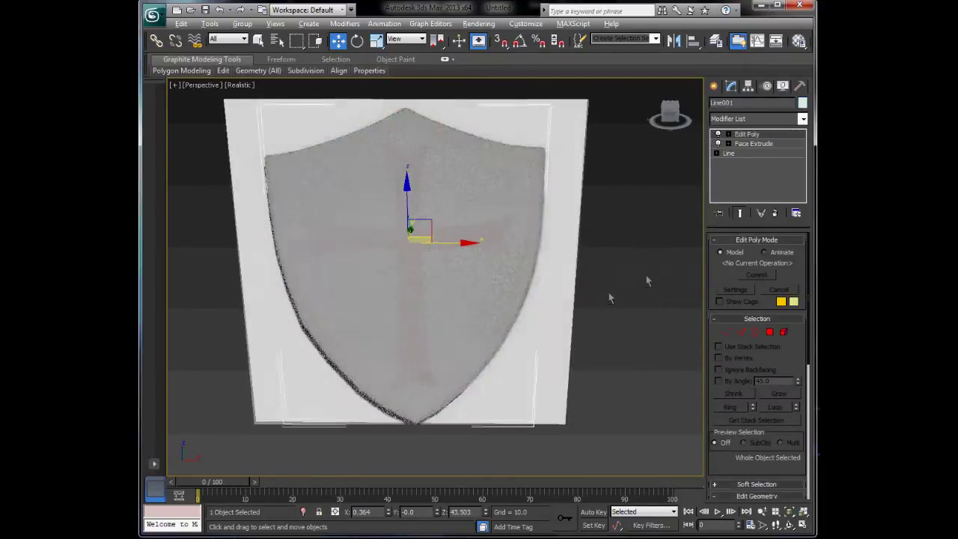
pyautogui.keyDown('alt'); pyautogui.moveTo(646, 275); pyautogui.dragTo(301, 120, button='middle'); pyautogui.keyUp('alt')
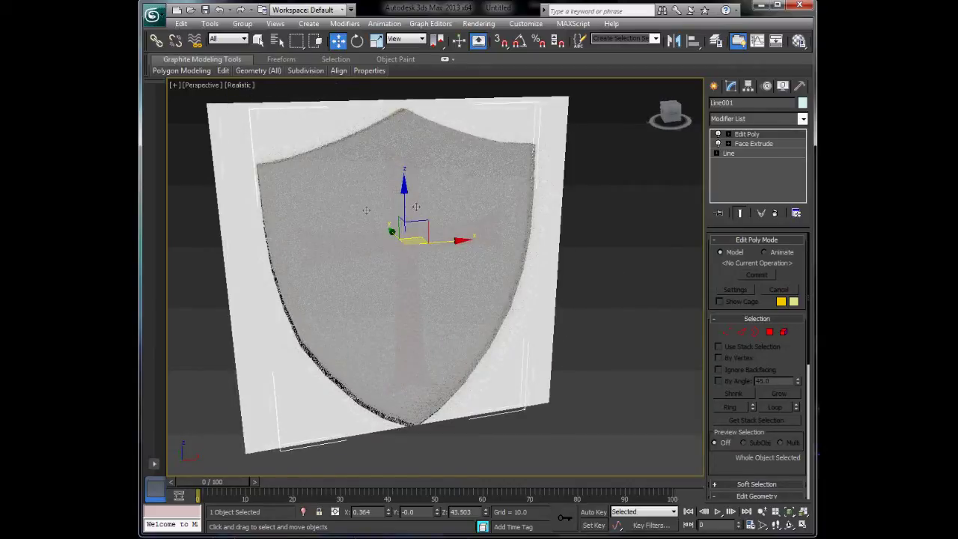
# Switch the Perspective viewport to Shaded display and turn off see-through for the shield mesh
pyautogui.click(239, 86)
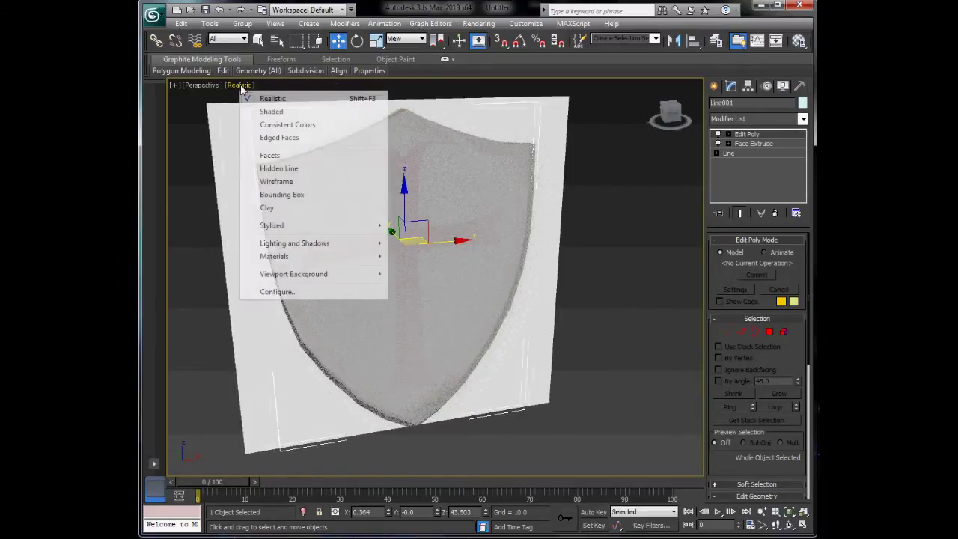
pyautogui.click(256, 112)
pyautogui.keyDown('alt'); pyautogui.moveTo(505, 268); pyautogui.dragTo(502, 303, button='middle'); pyautogui.keyUp('alt')
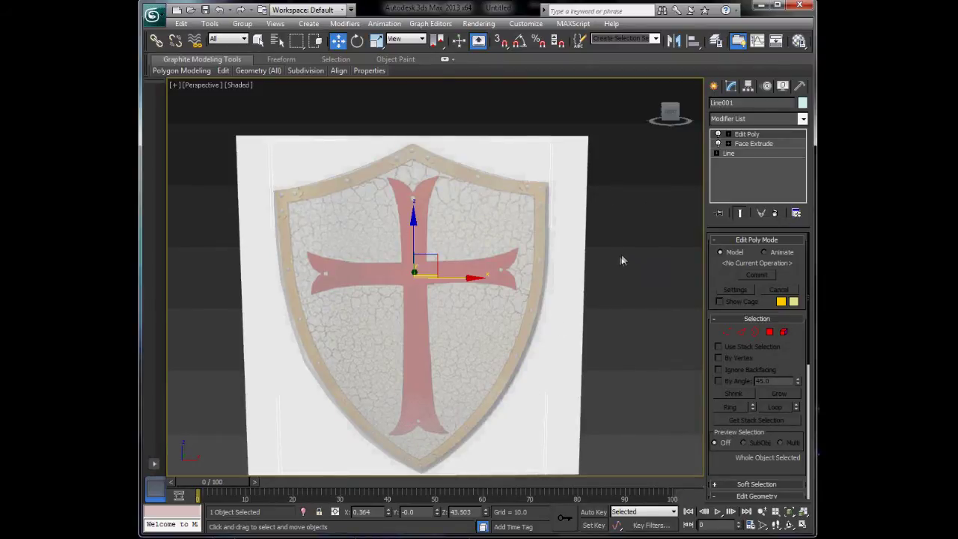
pyautogui.hotkey('alt', 'x')
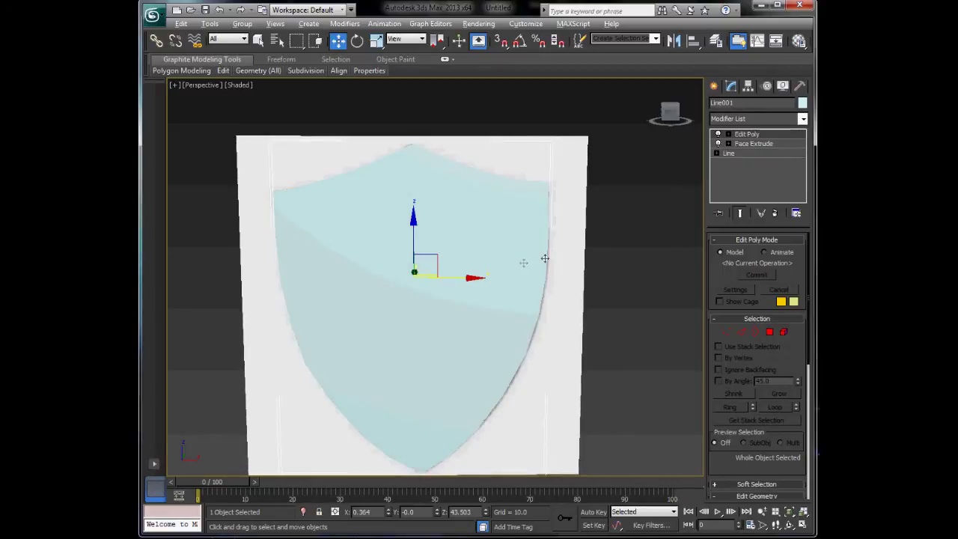
# Clone the shield mesh in place
pyautogui.click(601, 268)
pyautogui.click(517, 278)
pyautogui.rightClick(516, 274)
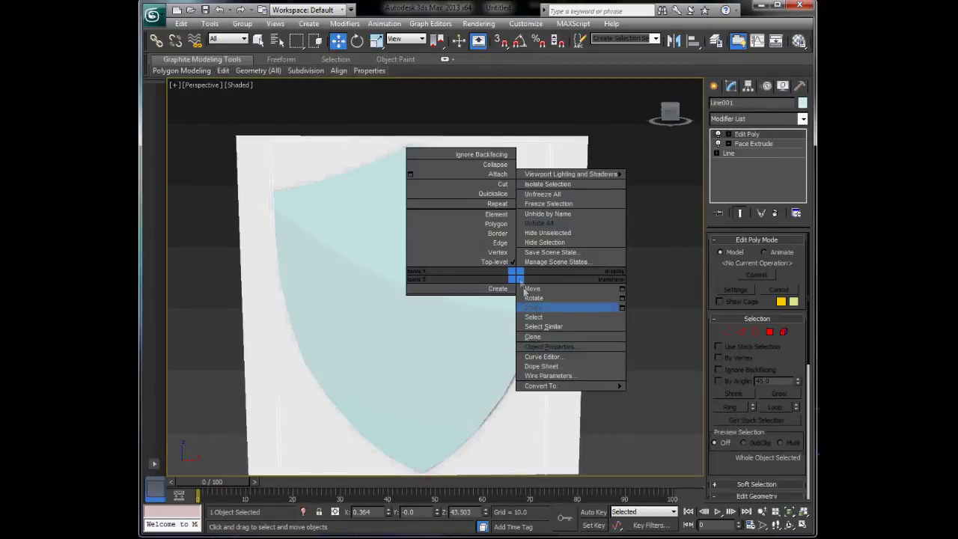
pyautogui.click(548, 337)
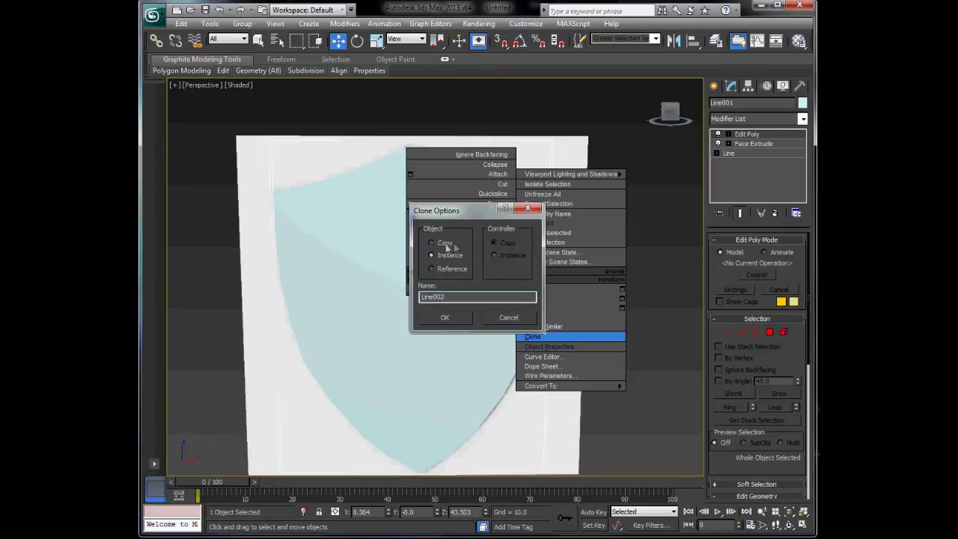
pyautogui.click(453, 317)
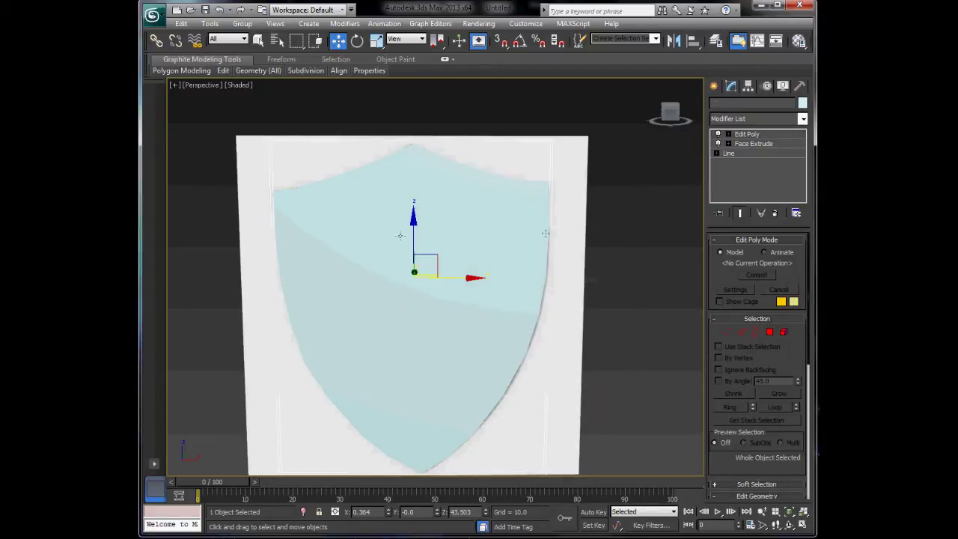
# Scale the cloned shield uniformly to 80 percent, then stretch its thickness to about 165 percent
pyautogui.press('r')
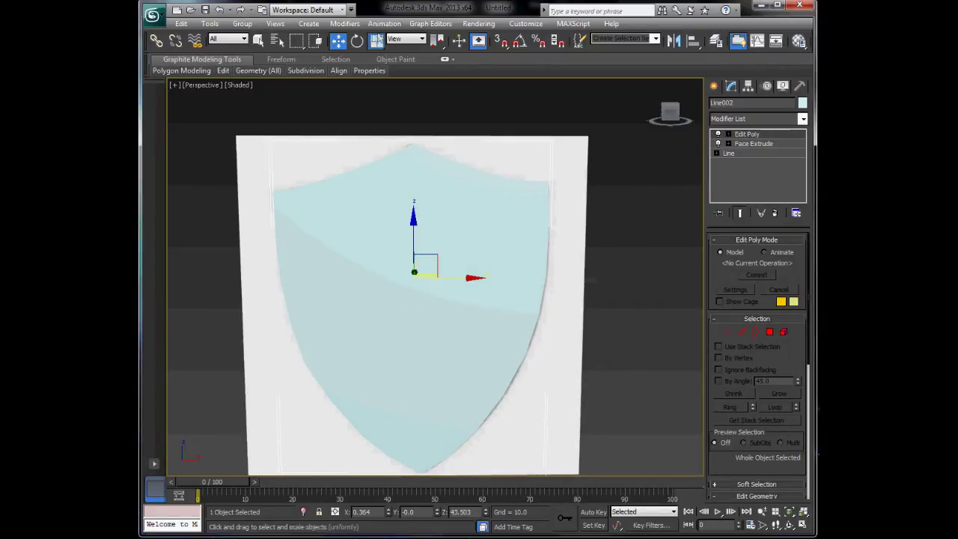
pyautogui.moveTo(377, 513); pyautogui.dragTo(270, 510)
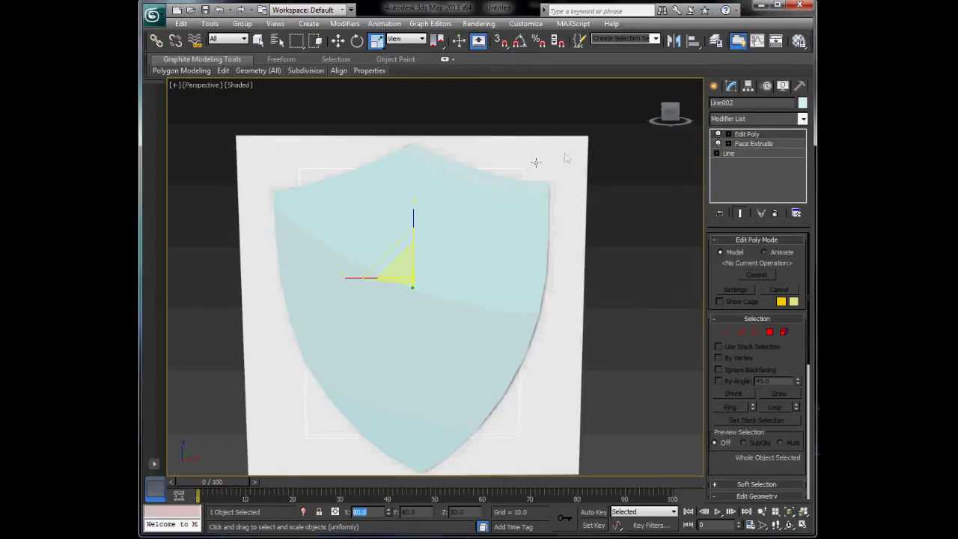
pyautogui.moveTo(412, 288)
pyautogui.mouseDown()
pyautogui.moveTo(434, 316)
pyautogui.moveTo(429, 329)
pyautogui.mouseUp()
pyautogui.hotkey('ctrl', 'z')
pyautogui.keyDown('alt'); pyautogui.moveTo(424, 344); pyautogui.dragTo(472, 359, button='middle'); pyautogui.keyUp('alt')
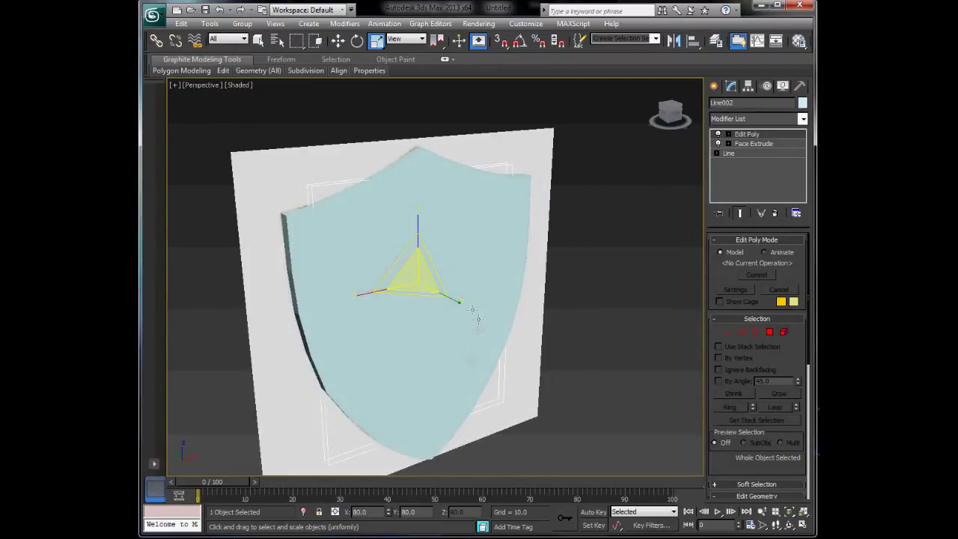
pyautogui.keyDown('alt'); pyautogui.moveTo(459, 304); pyautogui.dragTo(485, 342, button='middle'); pyautogui.keyUp('alt')
pyautogui.moveTo(449, 302); pyautogui.dragTo(498, 340)
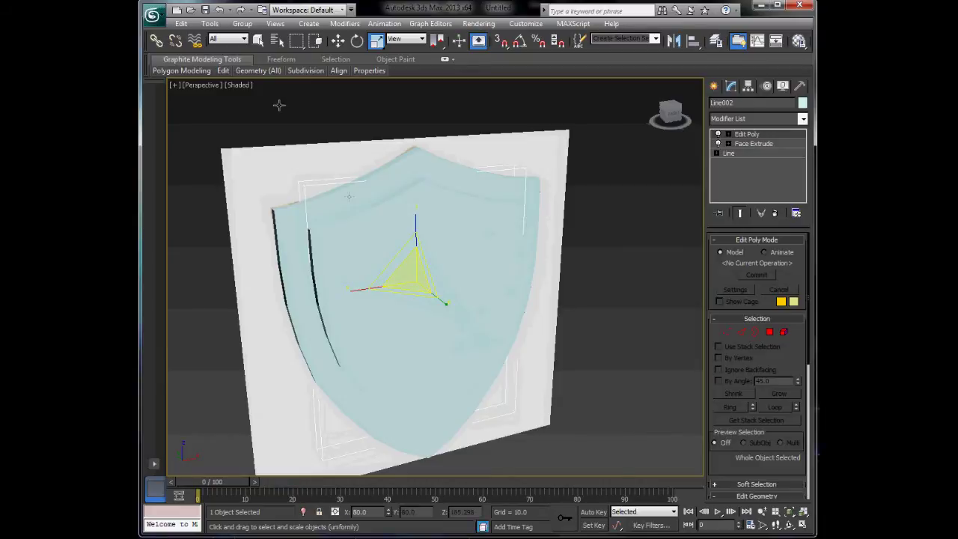
# Move the cloned shield forward along the Y axis to about -5.55, leaving it sunk partway into the original shield
pyautogui.press('w')
pyautogui.keyDown('alt'); pyautogui.moveTo(379, 330); pyautogui.dragTo(380, 280, button='middle'); pyautogui.keyUp('alt')
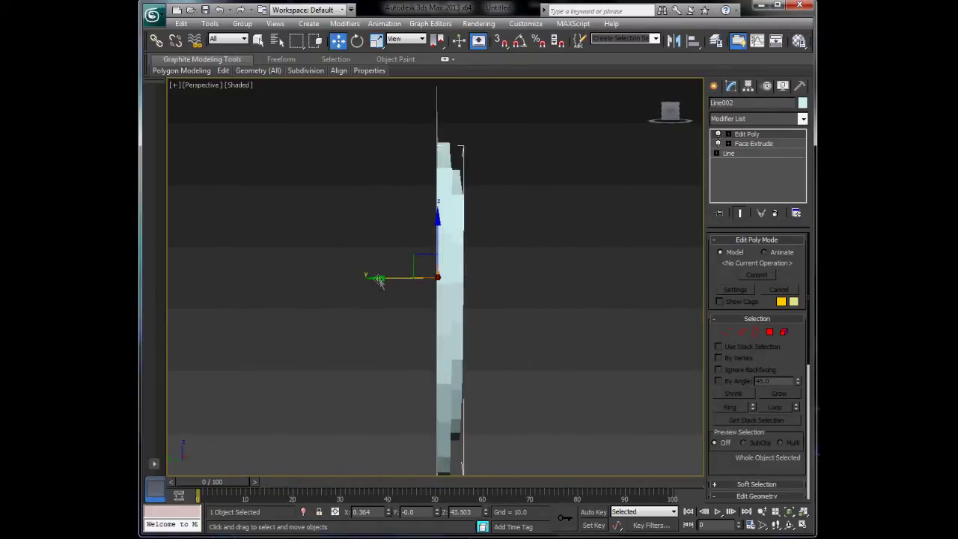
pyautogui.moveTo(380, 278); pyautogui.dragTo(382, 277)
pyautogui.keyDown('alt'); pyautogui.moveTo(441, 315); pyautogui.dragTo(287, 334, button='middle'); pyautogui.keyUp('alt')
pyautogui.keyDown('alt'); pyautogui.moveTo(396, 280); pyautogui.dragTo(402, 268, button='middle'); pyautogui.keyUp('alt')
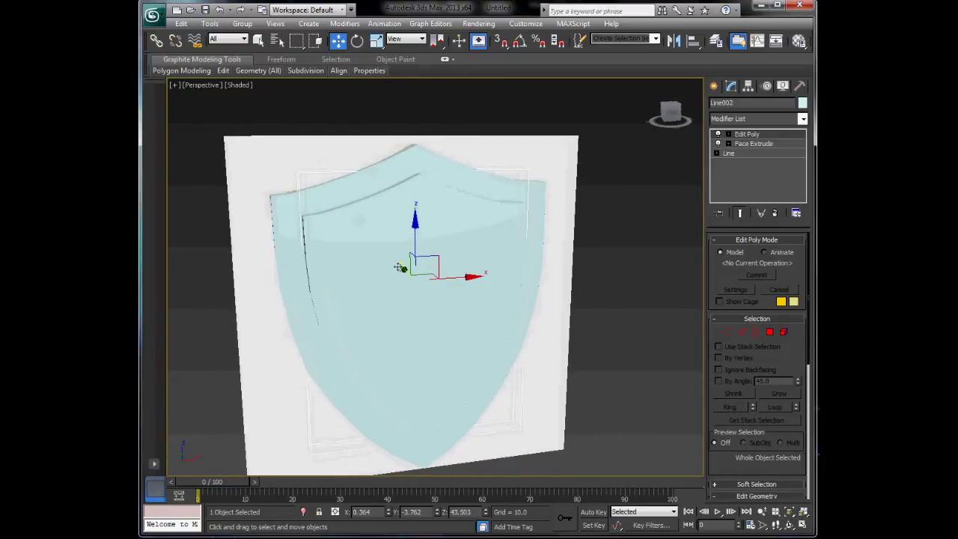
pyautogui.moveTo(403, 269); pyautogui.dragTo(407, 272)
pyautogui.click(419, 159)
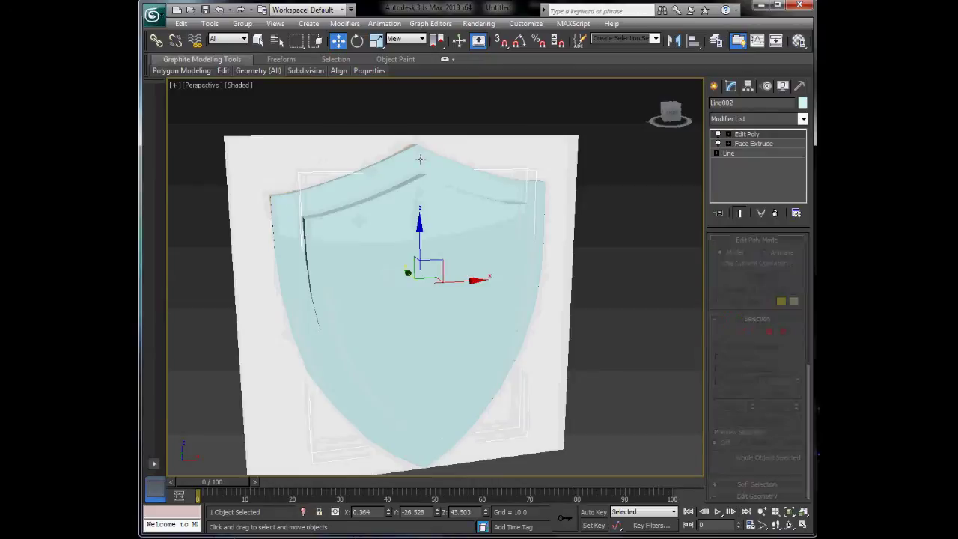
pyautogui.hotkey('alt', 'w')
pyautogui.scroll(2, 299, 175)
pyautogui.click(333, 217)
pyautogui.moveTo(305, 158); pyautogui.dragTo(319, 134)
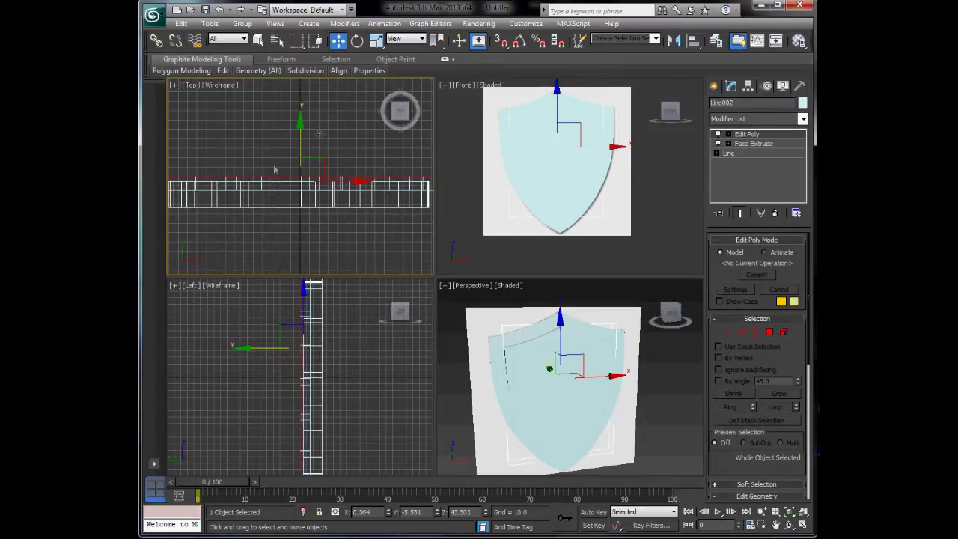
# Change the cloned shield's object color to light purple to tell it apart from the original
pyautogui.click(560, 229)
pyautogui.moveTo(560, 200); pyautogui.dragTo(567, 252, button='middle')
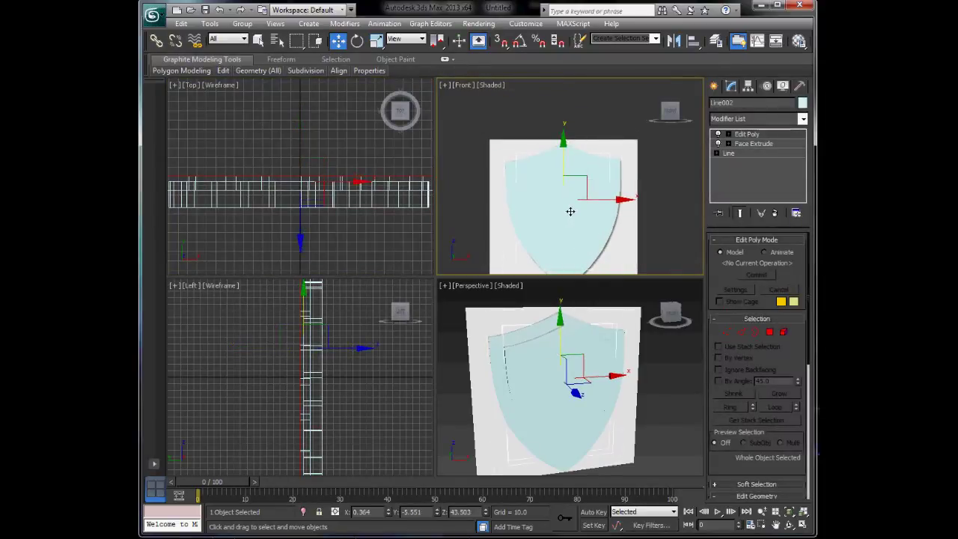
pyautogui.click(803, 103)
pyautogui.click(319, 255)
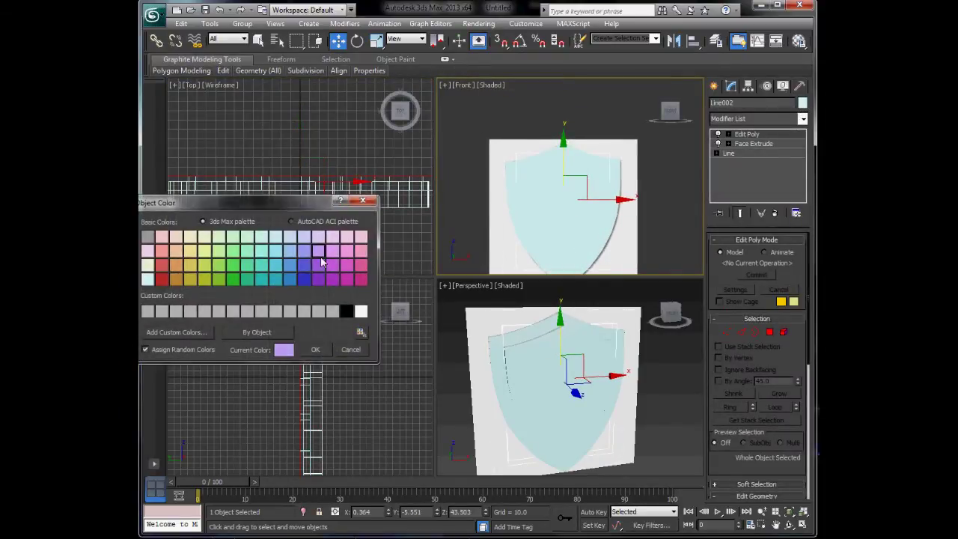
pyautogui.click(315, 349)
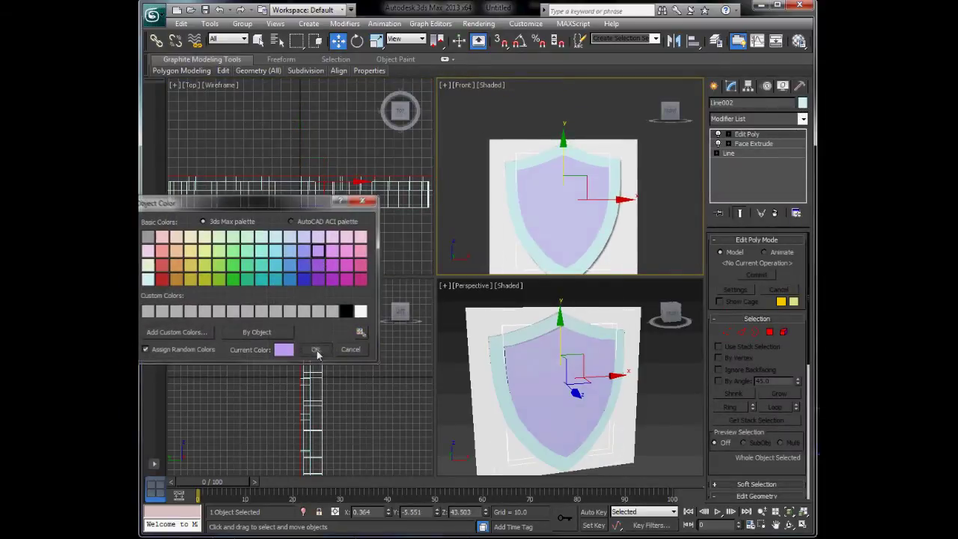
# Subtract the purple clone from the original shield with a ProBoolean compound object, then deselect the result
pyautogui.click(601, 242)
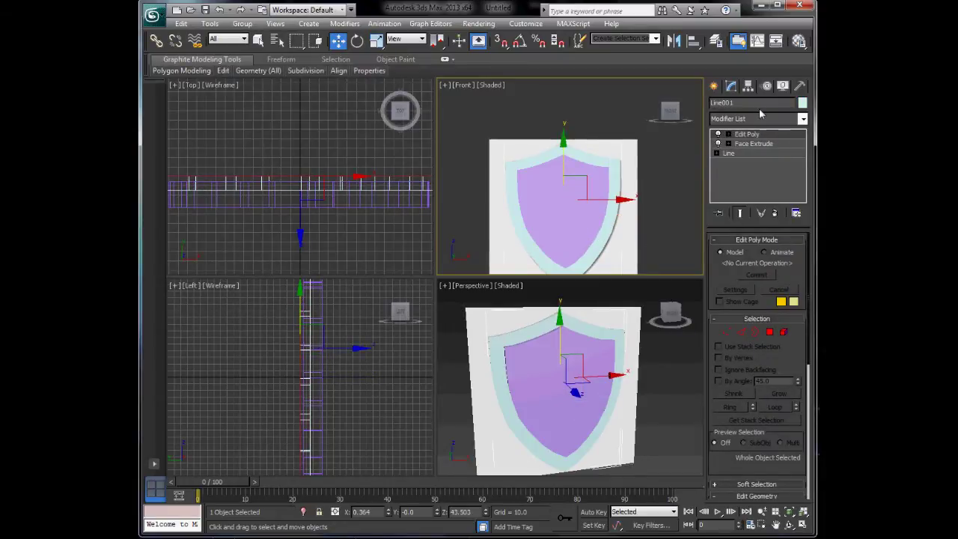
pyautogui.click(743, 121)
pyautogui.click(753, 121)
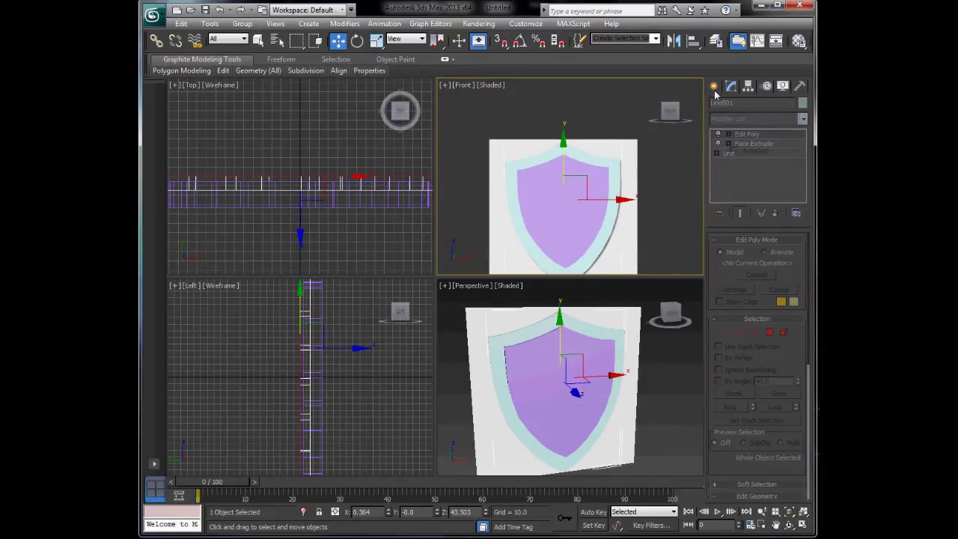
pyautogui.click(715, 89)
pyautogui.click(718, 106)
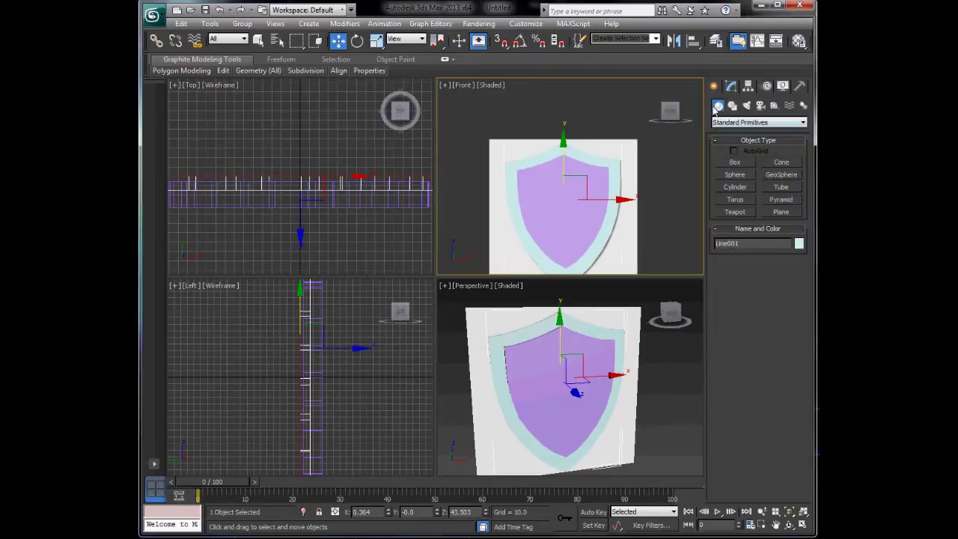
pyautogui.click(730, 123)
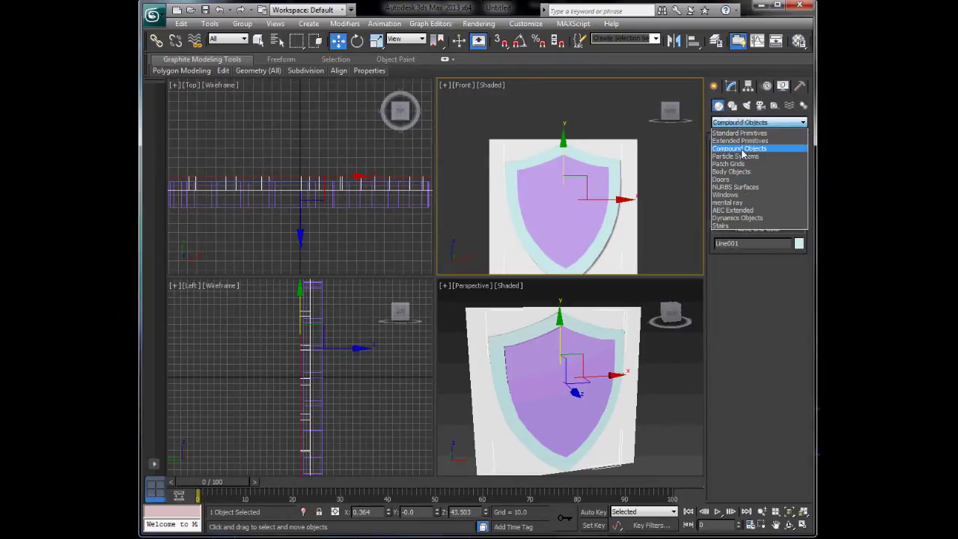
pyautogui.click(740, 148)
pyautogui.click(736, 223)
pyautogui.click(758, 288)
pyautogui.click(569, 208)
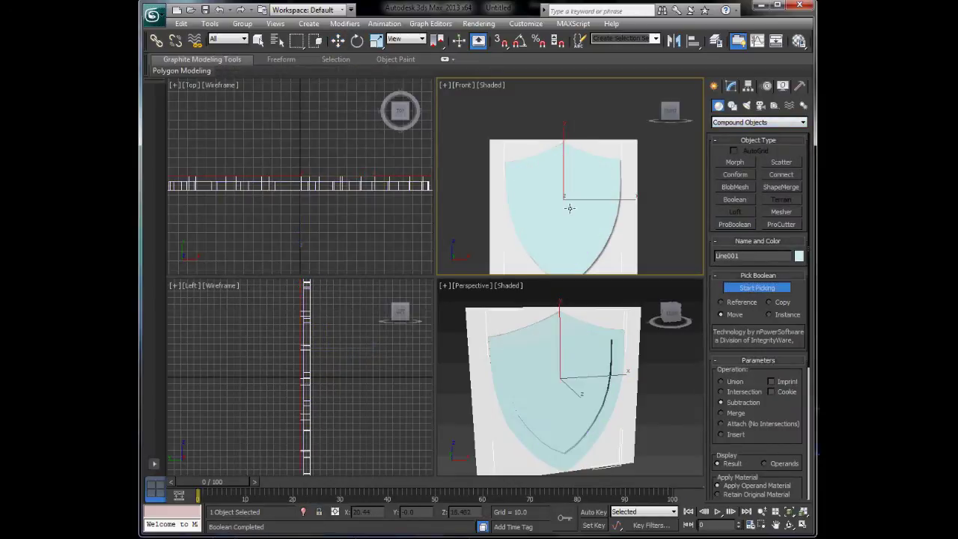
pyautogui.press('w')
pyautogui.click(652, 369)
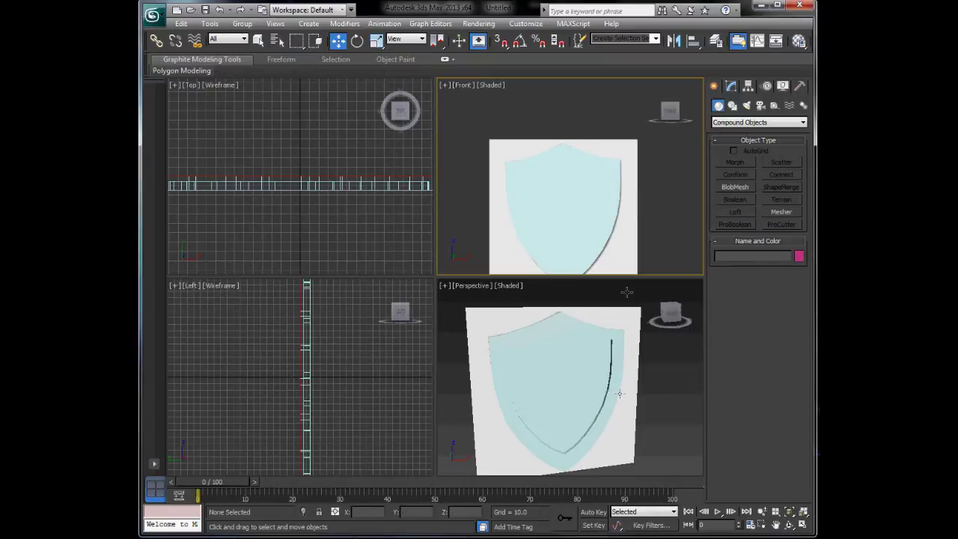
# Change the recessed shield's object color to dark red and inspect the recess in the Perspective viewport
pyautogui.scroll(3, 620, 394)
pyautogui.keyDown('alt'); pyautogui.moveTo(612, 398); pyautogui.dragTo(617, 380, button='middle'); pyautogui.keyUp('alt')
pyautogui.click(617, 380)
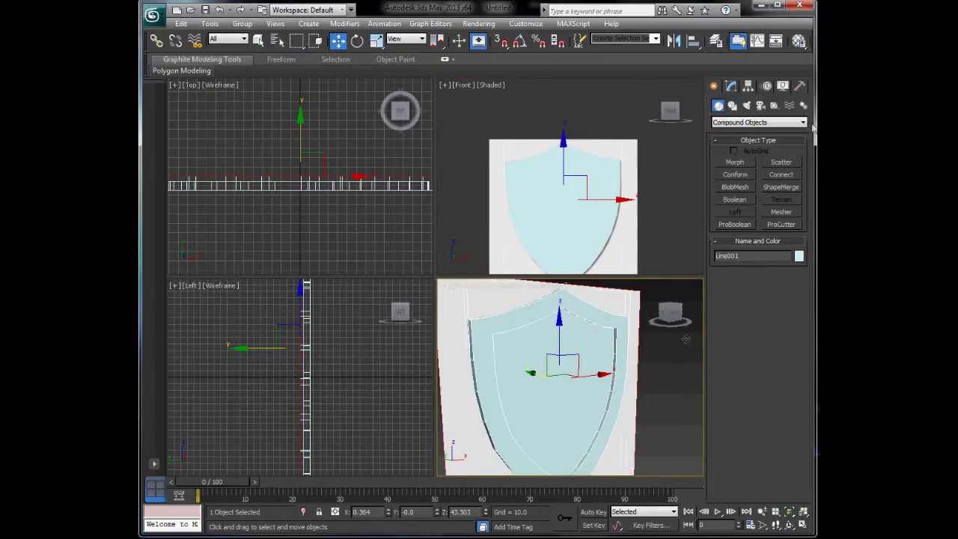
pyautogui.click(731, 85)
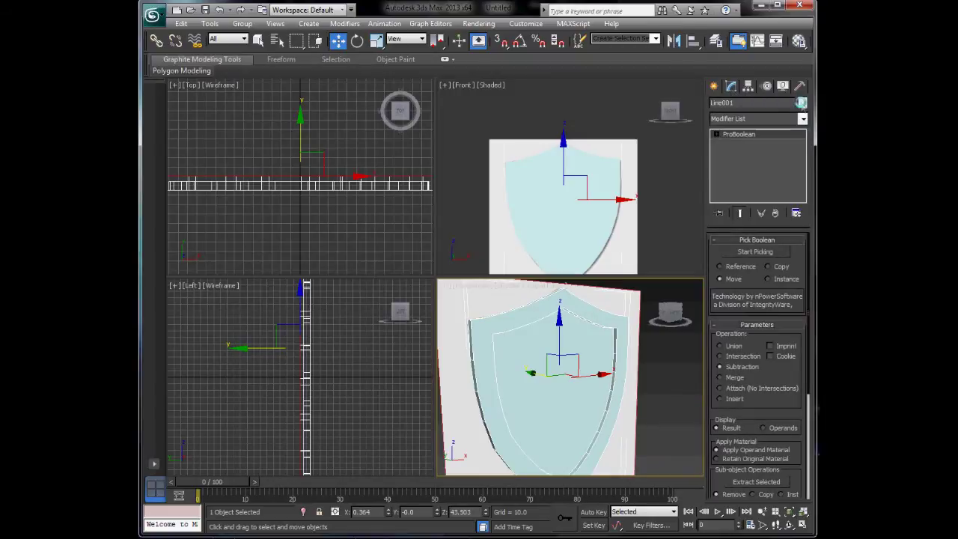
pyautogui.click(802, 102)
pyautogui.click(162, 279)
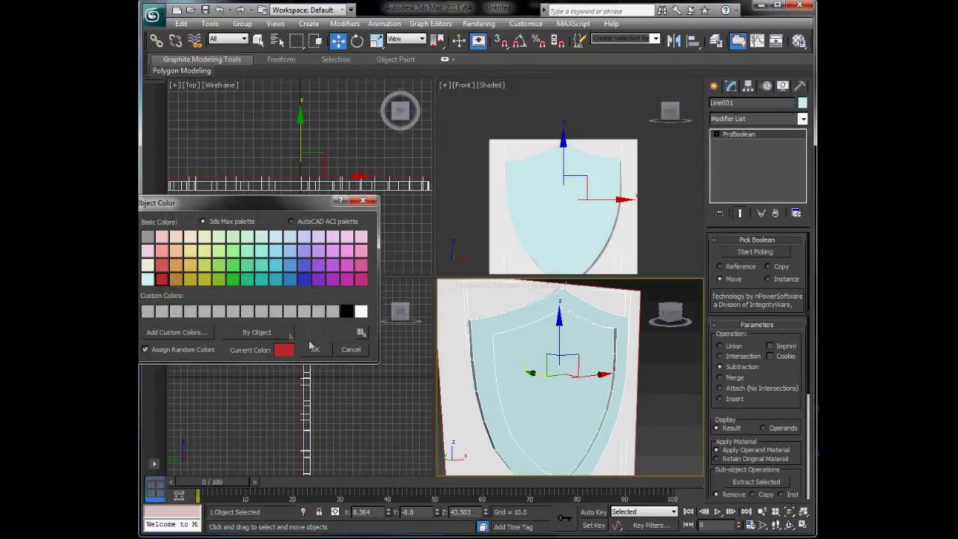
pyautogui.click(315, 349)
pyautogui.click(647, 389)
pyautogui.keyDown('alt'); pyautogui.moveTo(644, 385); pyautogui.dragTo(636, 344, button='middle'); pyautogui.keyUp('alt')
pyautogui.click(579, 385)
pyautogui.keyDown('alt'); pyautogui.moveTo(607, 422); pyautogui.dragTo(605, 364, button='middle'); pyautogui.keyUp('alt')
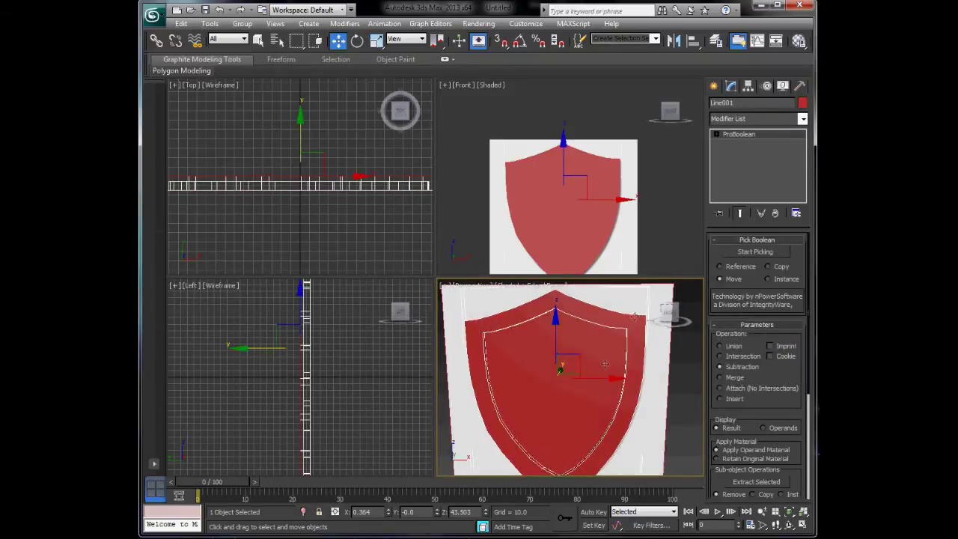
# Hide the shield mesh to expose the cross on the textured reference plane
pyautogui.rightClick(619, 363)
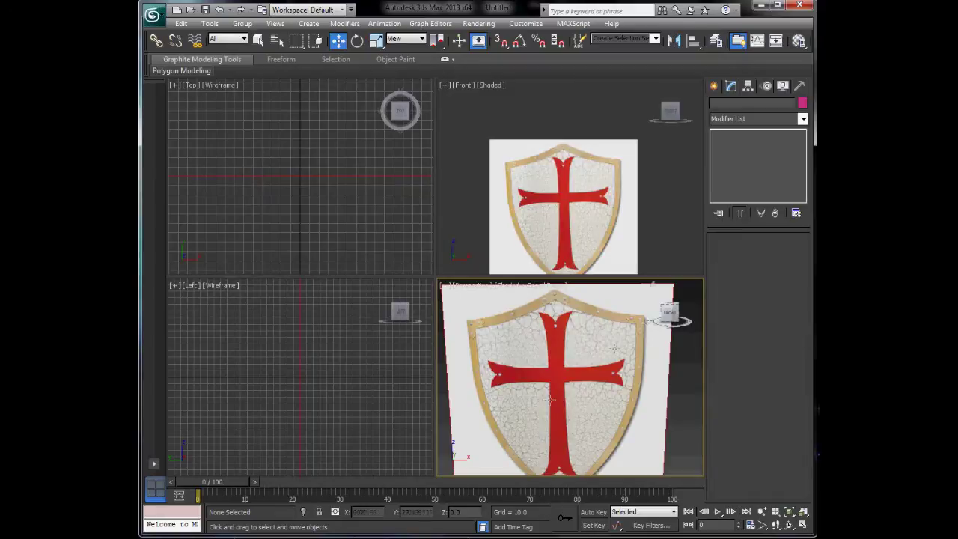
pyautogui.moveTo(553, 378); pyautogui.dragTo(618, 382, button='middle')
pyautogui.scroll(5, 543, 342)
pyautogui.scroll(-5, 548, 342)
pyautogui.hotkey('alt', 'w')
pyautogui.keyDown('alt'); pyautogui.moveTo(518, 347); pyautogui.dragTo(440, 214, button='middle'); pyautogui.keyUp('alt')
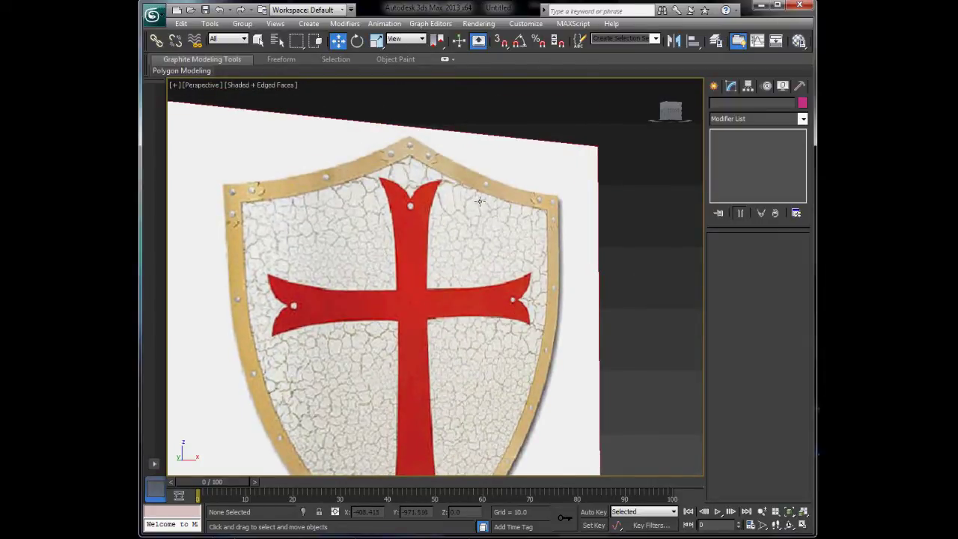
pyautogui.rightClick(428, 256)
# Start a Line spline in the maximized Front view and trace the cross's left arm on the reference plane
pyautogui.click(715, 87)
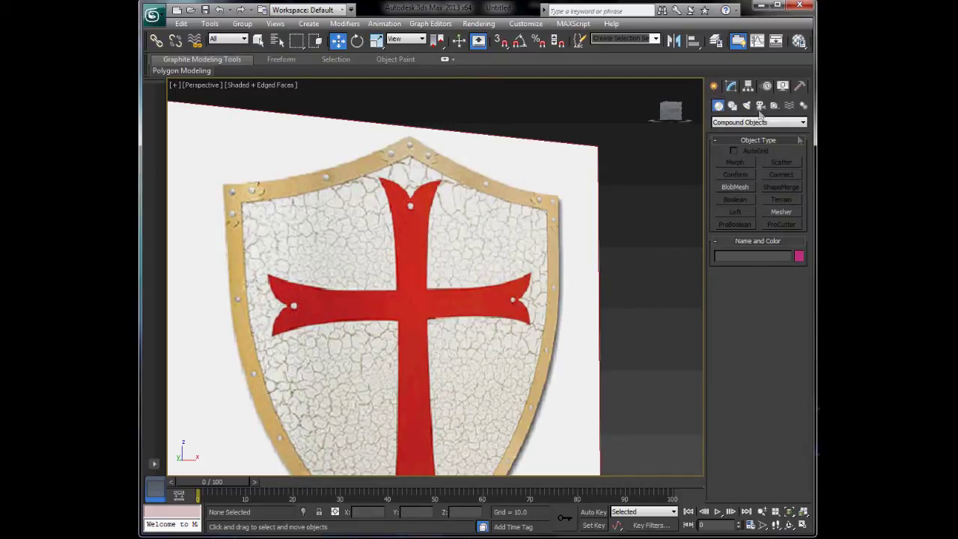
pyautogui.click(732, 105)
pyautogui.click(735, 171)
pyautogui.hotkey('alt', 'w')
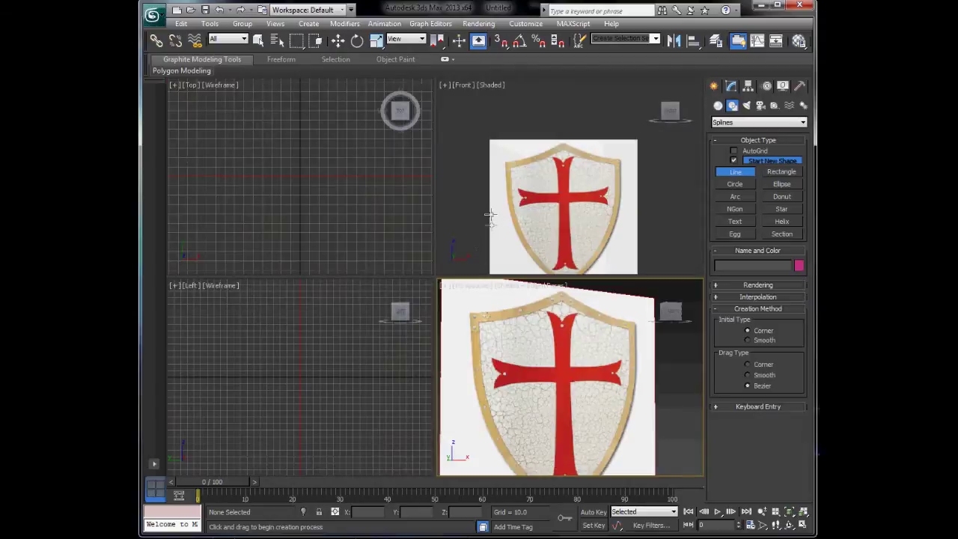
pyautogui.hotkey('alt', 'w')
pyautogui.scroll(6, 483, 274)
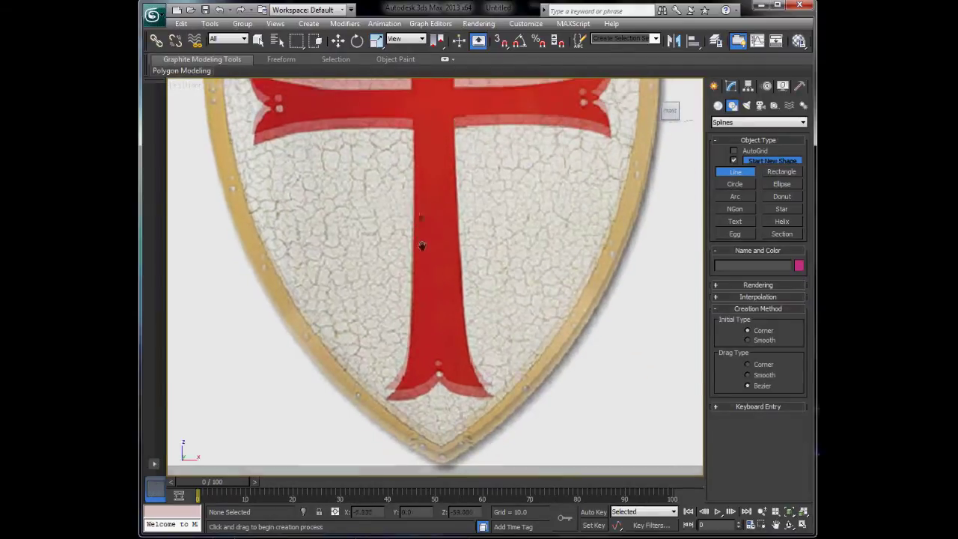
pyautogui.moveTo(419, 217); pyautogui.dragTo(414, 273, button='middle')
pyautogui.click(404, 160)
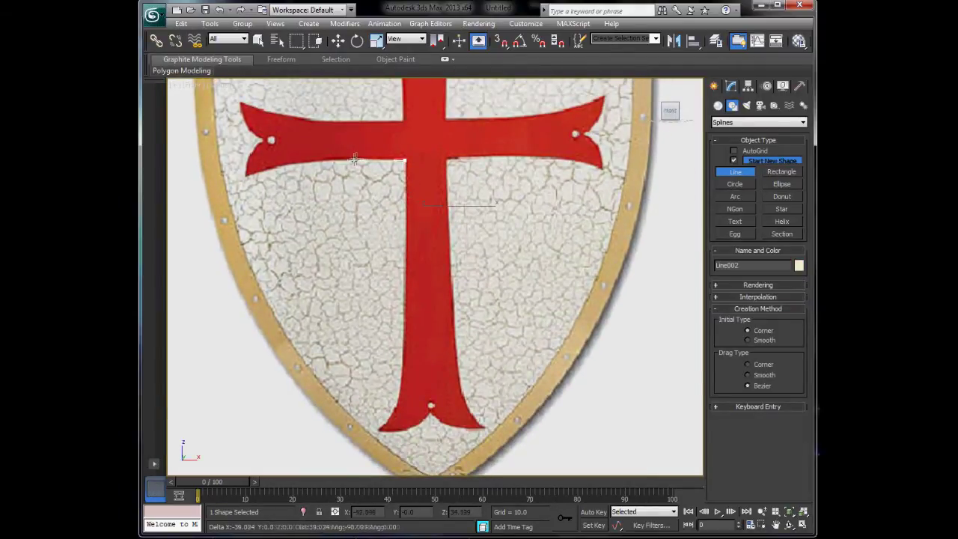
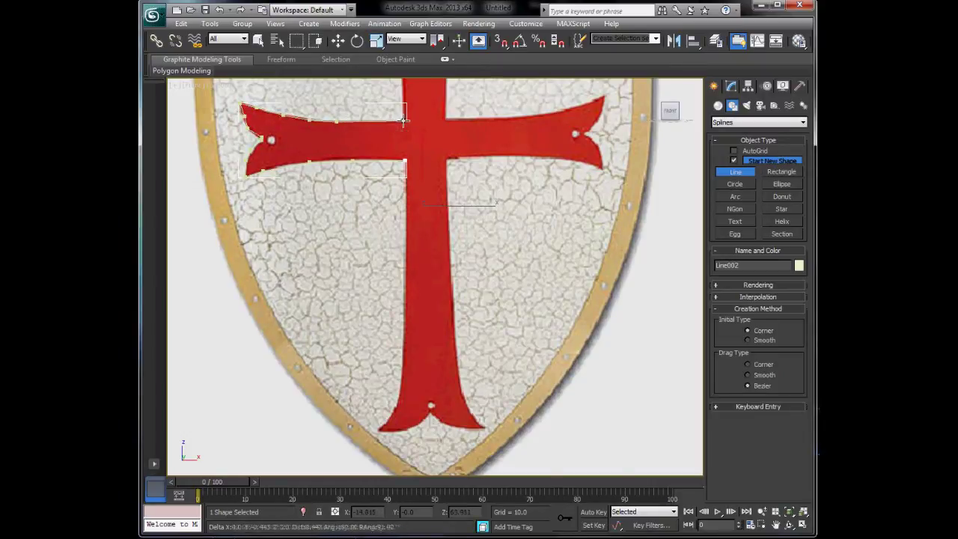
pyautogui.moveTo(403, 120); pyautogui.dragTo(412, 246, button='middle')
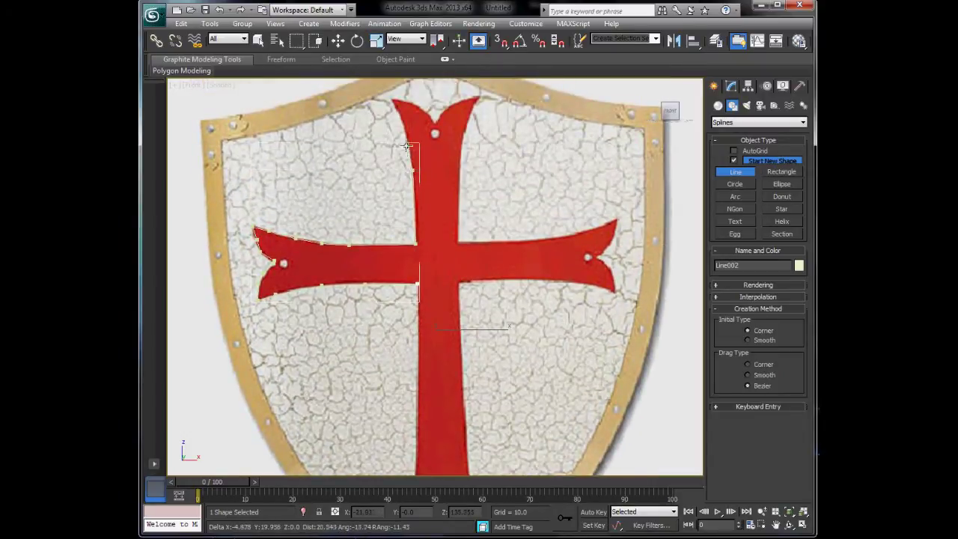
# Trace the forked upper arm of the cross down to its inner corner with the right arm
pyautogui.click(390, 98)
pyautogui.click(437, 121)
pyautogui.click(469, 96)
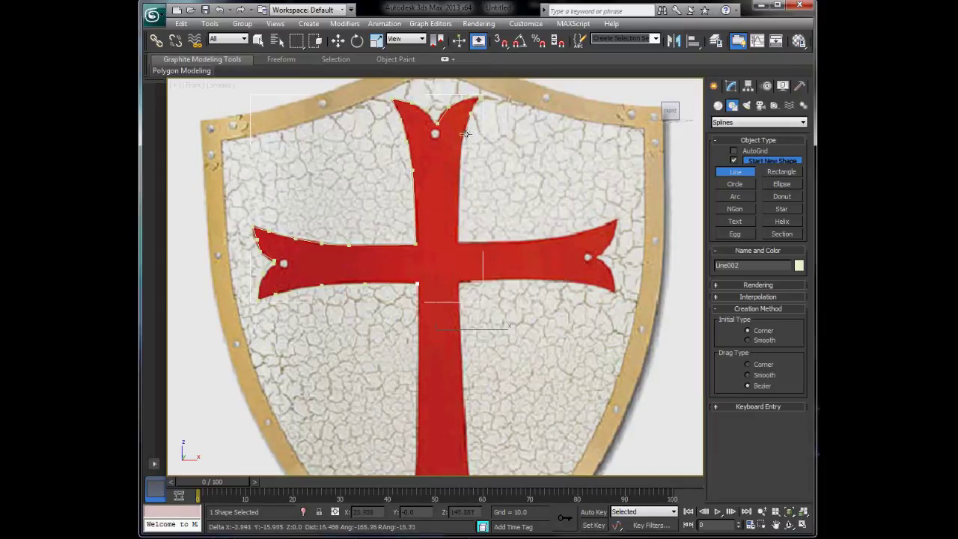
pyautogui.click(458, 241)
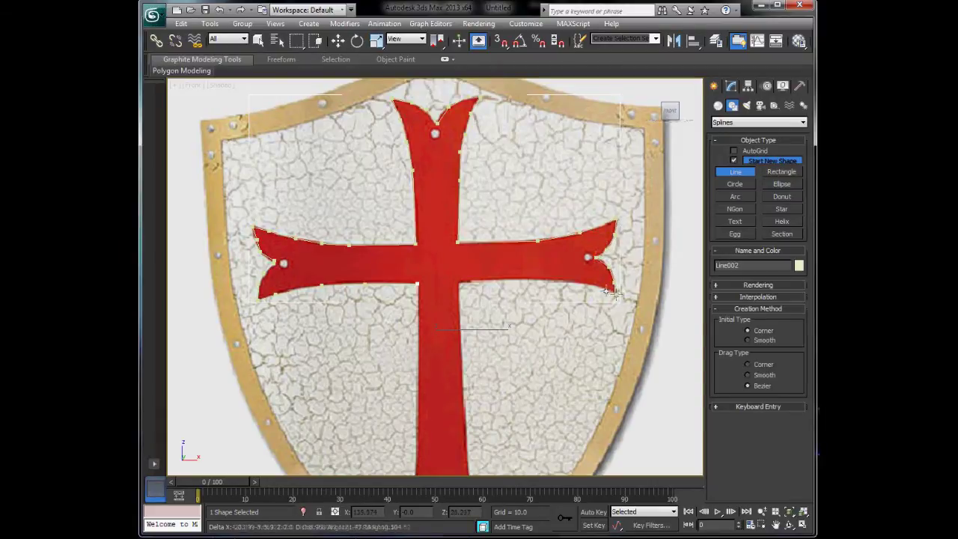
# Trace the lower arm of the cross with its flared tip and close the spline at the starting vertex
pyautogui.click(458, 284)
pyautogui.moveTo(466, 309); pyautogui.dragTo(460, 259, button='middle')
pyautogui.click(460, 429)
pyautogui.moveTo(455, 380); pyautogui.dragTo(447, 317, button='middle')
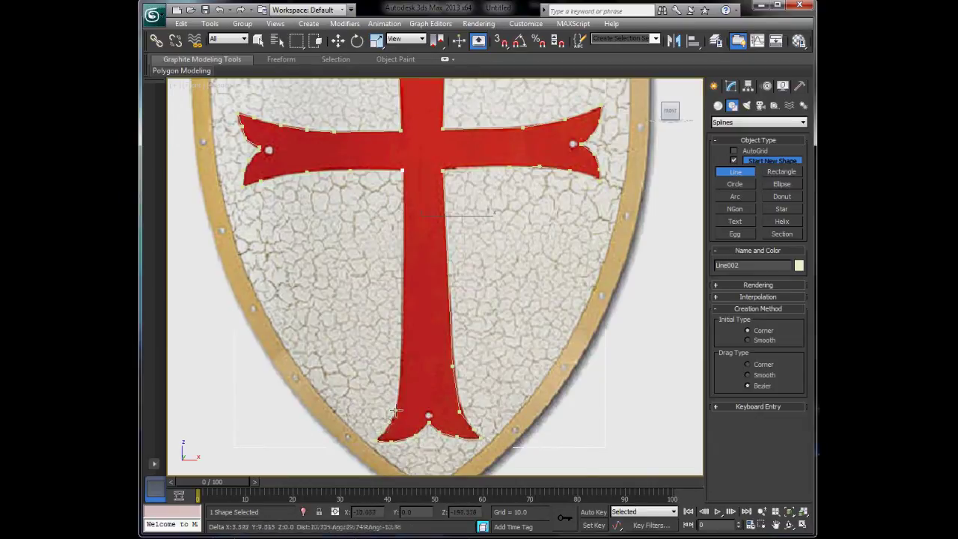
pyautogui.click(403, 170)
pyautogui.click(394, 322)
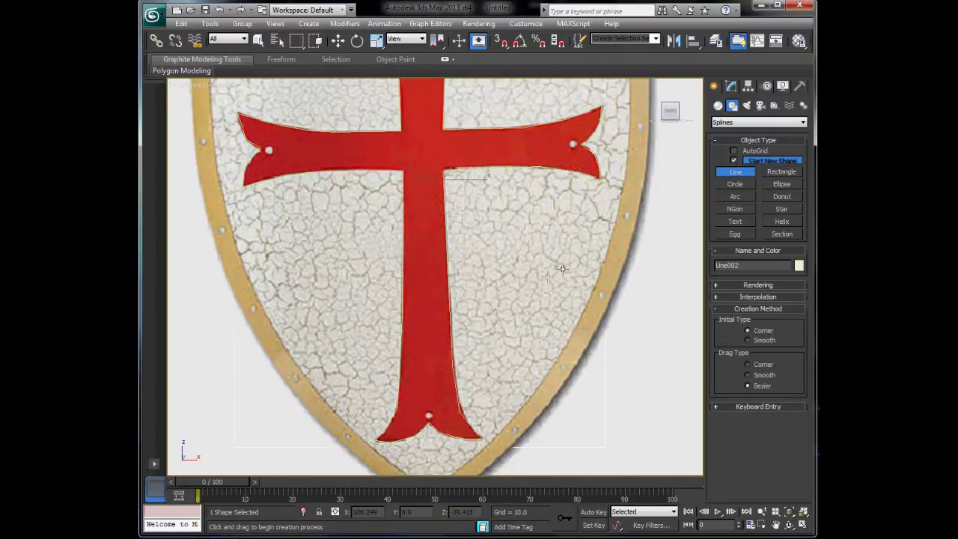
pyautogui.moveTo(540, 336); pyautogui.dragTo(514, 408, button='middle')
pyautogui.scroll(-2, 514, 408)
pyautogui.click(642, 286)
pyautogui.click(605, 300)
pyautogui.rightClick(651, 371)
pyautogui.rightClick(649, 365)
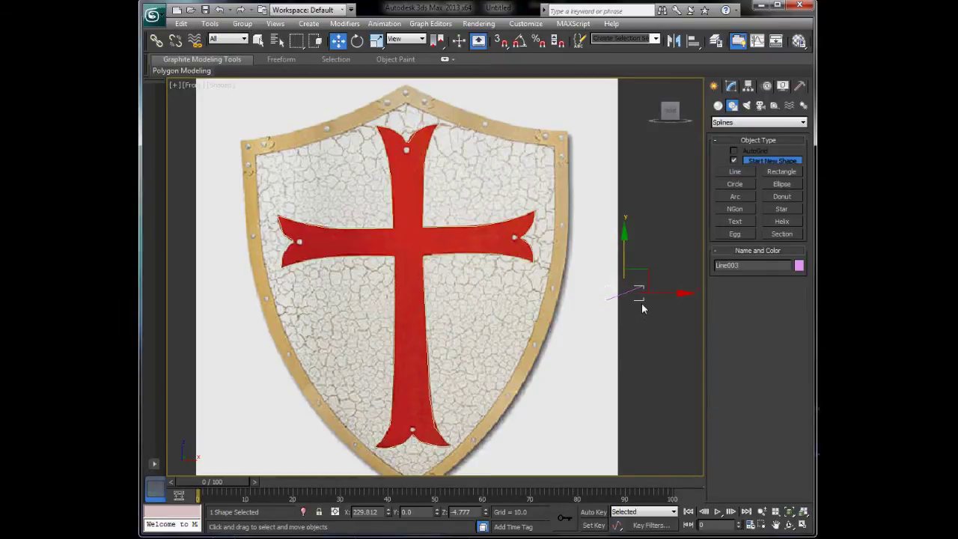
pyautogui.rightClick(652, 227)
pyautogui.click(606, 266)
pyautogui.rightClick(607, 265)
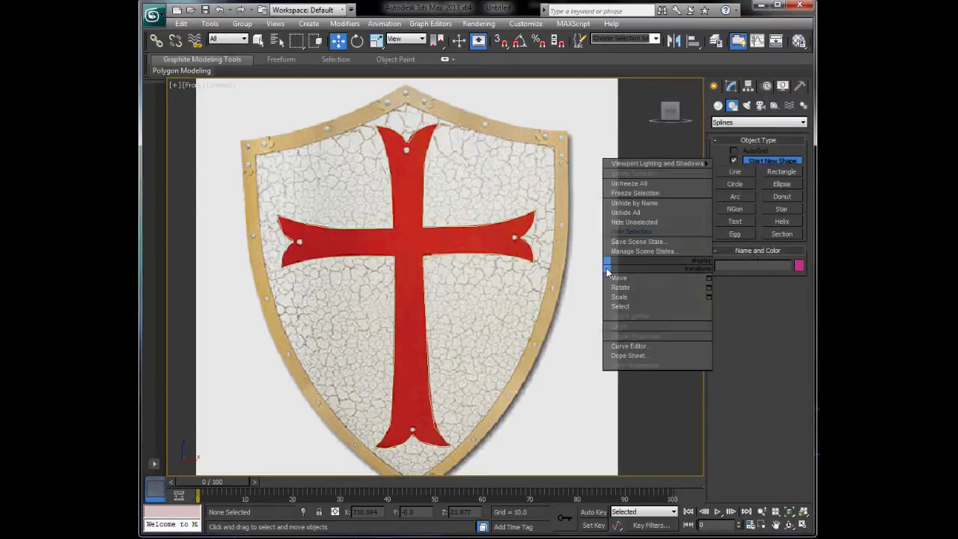
pyautogui.click(637, 228)
# Hide the textured reference plane so that only the cross spline is shown
pyautogui.click(567, 265)
pyautogui.rightClick(567, 266)
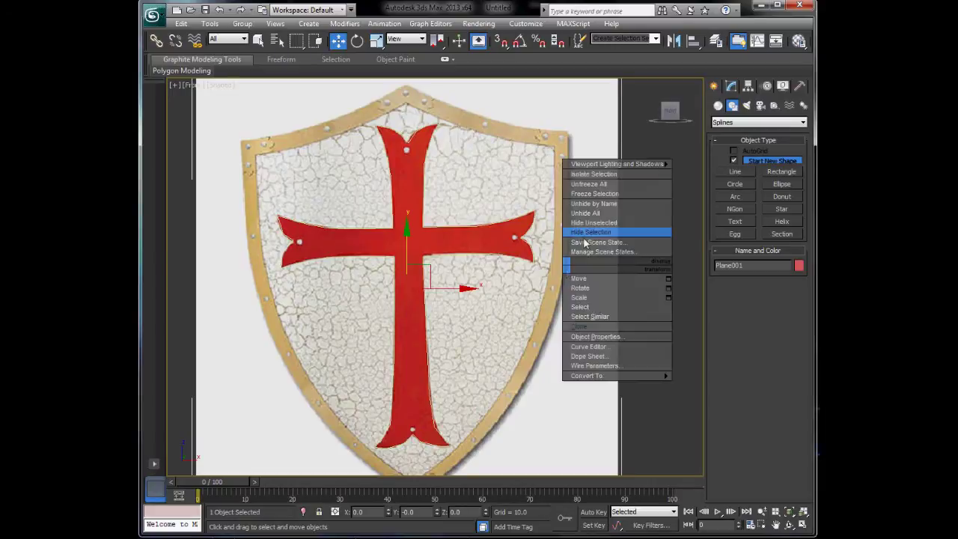
pyautogui.click(594, 232)
# Apply a Face Extrude modifier and an Edit Poly modifier to the cross spline
pyautogui.click(434, 314)
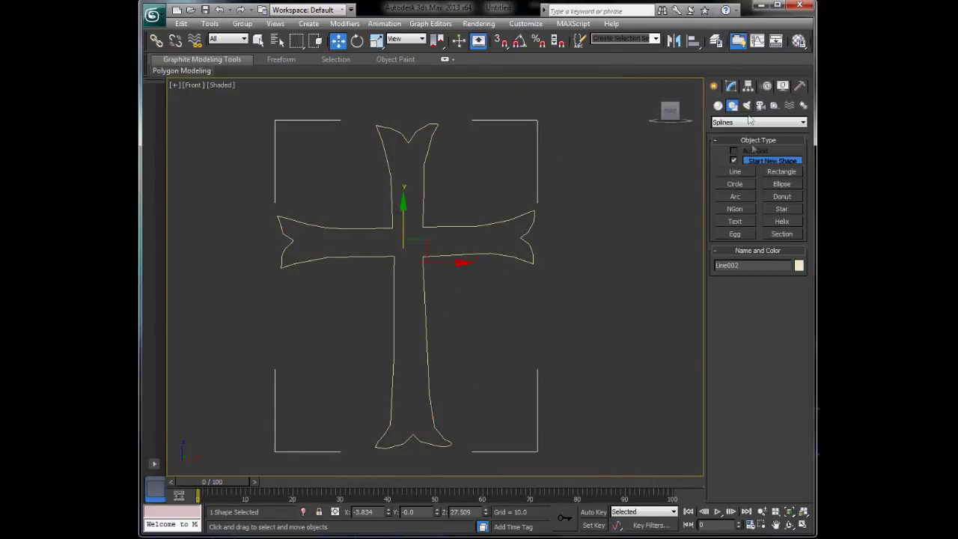
pyautogui.click(730, 87)
pyautogui.click(738, 120)
pyautogui.press('f')
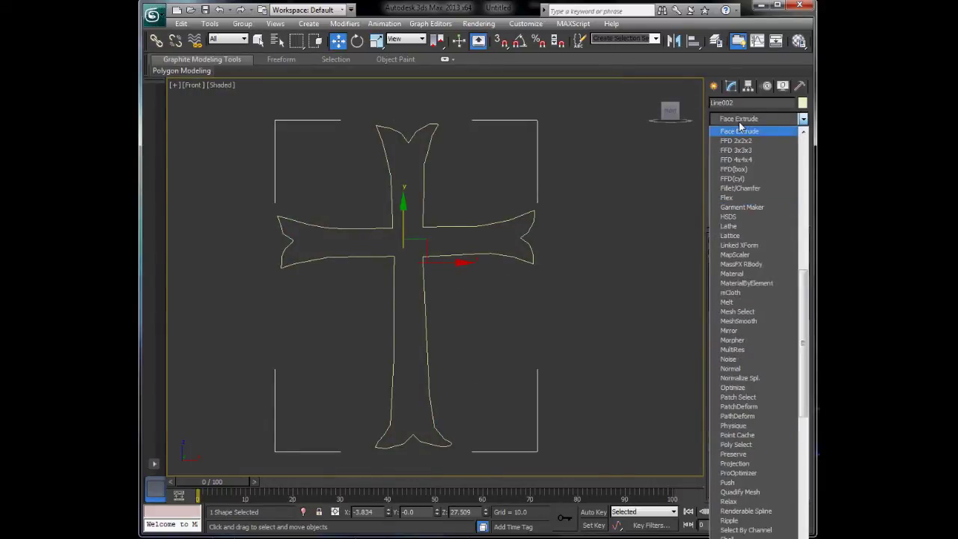
pyautogui.click(739, 131)
pyautogui.click(741, 119)
pyautogui.press('e')
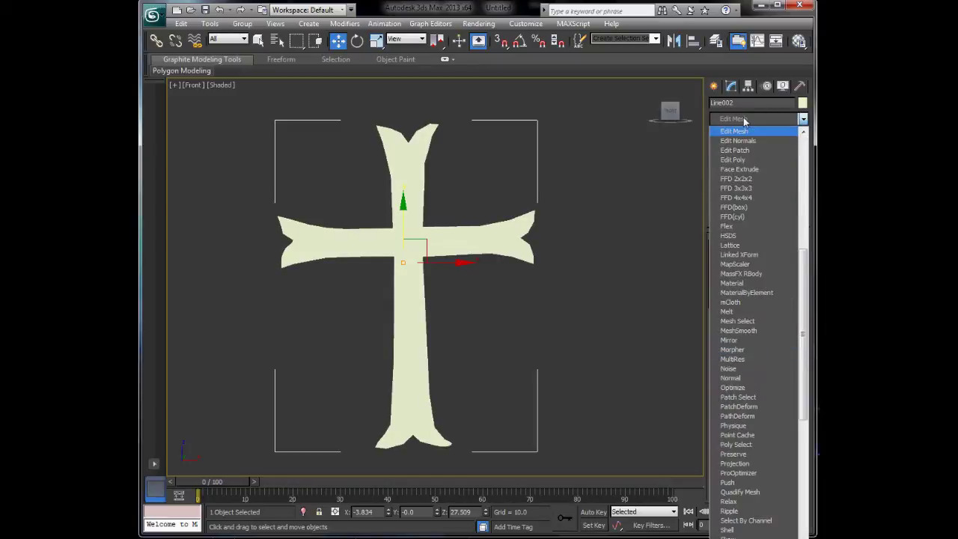
pyautogui.click(733, 159)
# Extrude the cross's face polygon by a height of 10, then clear the polygon selection
pyautogui.press('4')
pyautogui.click(403, 227)
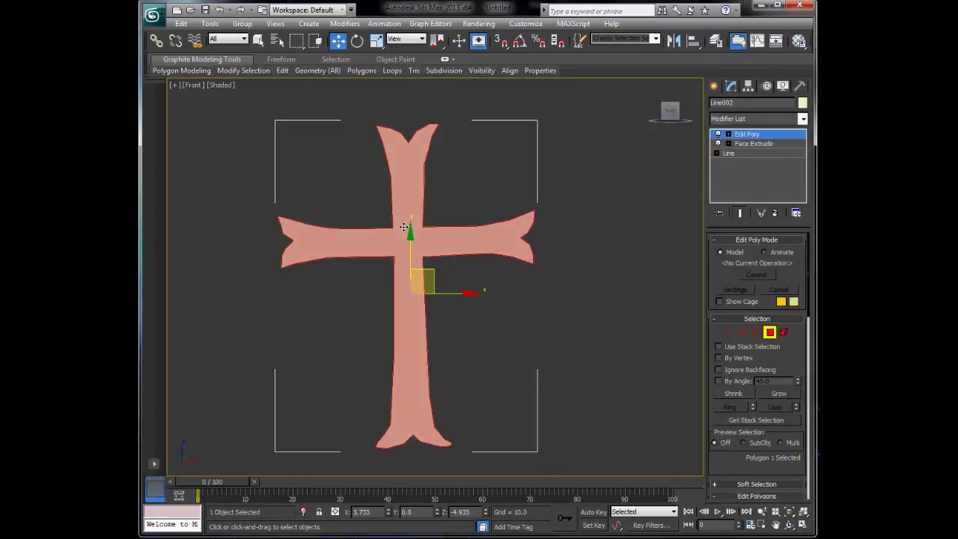
pyautogui.hotkey('alt', 'w')
pyautogui.keyDown('alt'); pyautogui.moveTo(576, 378); pyautogui.dragTo(612, 396, button='middle'); pyautogui.keyUp('alt')
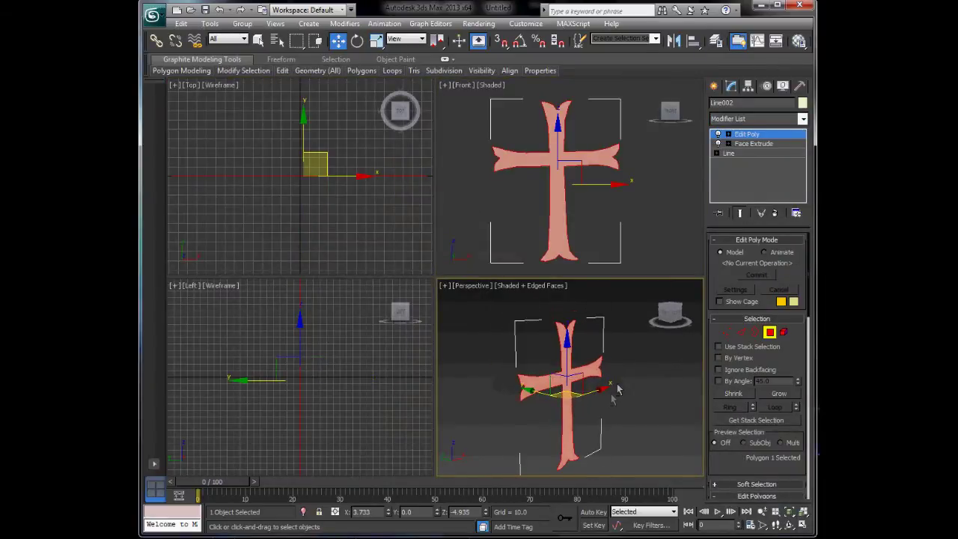
pyautogui.scroll(-4, 760, 458)
pyautogui.click(750, 433)
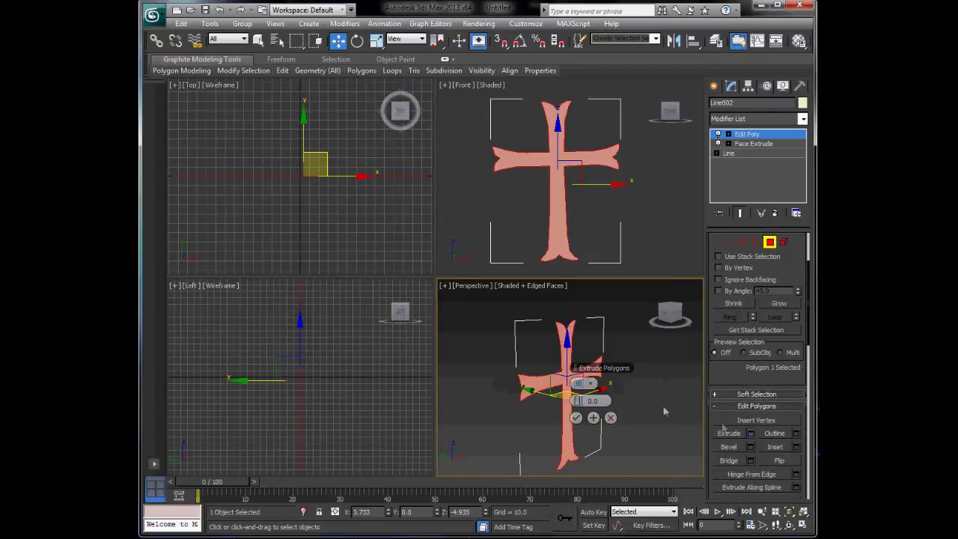
pyautogui.write('5')
pyautogui.press('Return')
pyautogui.keyDown('alt'); pyautogui.moveTo(518, 424); pyautogui.dragTo(544, 430, button='middle'); pyautogui.keyUp('alt')
pyautogui.doubleClick(594, 401)
pyautogui.write('10')
pyautogui.press('Return')
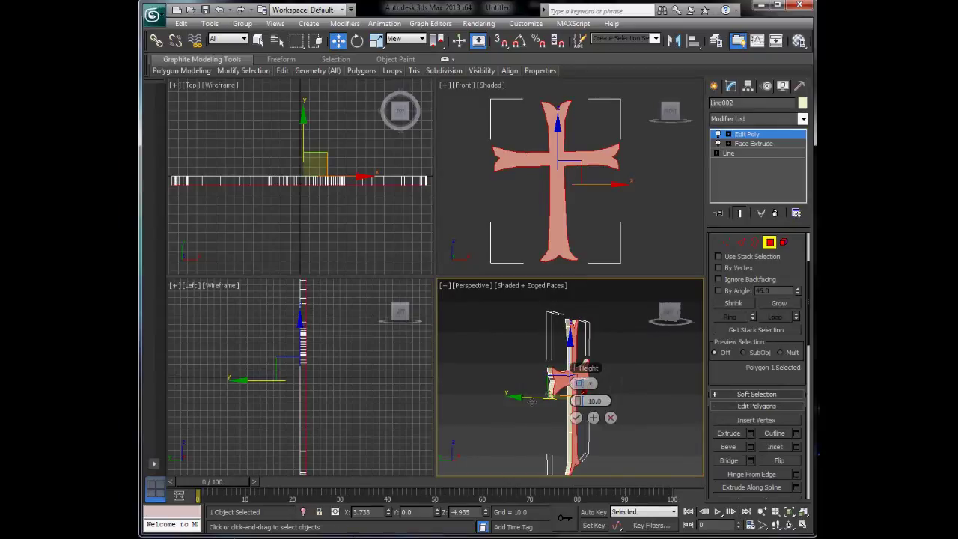
pyautogui.click(575, 417)
pyautogui.click(640, 401)
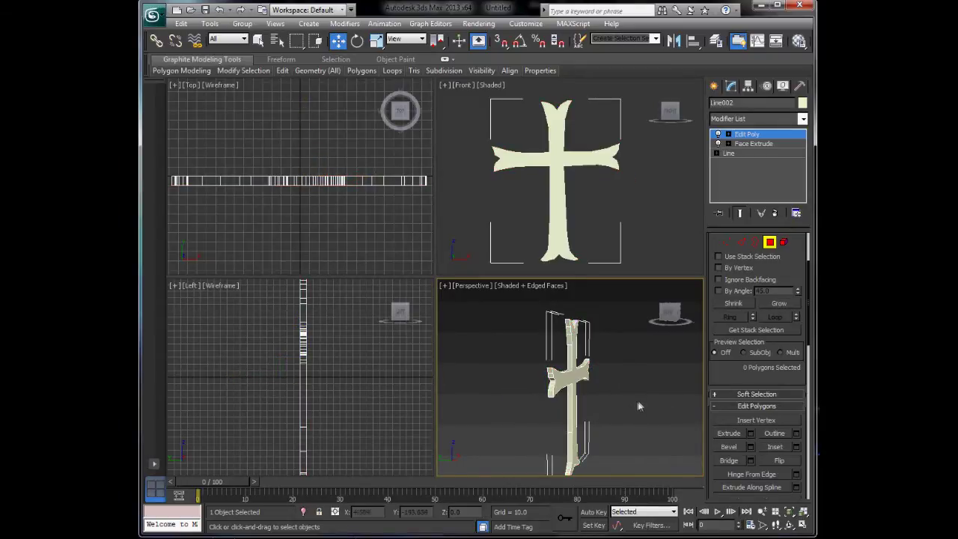
# Select the open border at the back of the cross and cap it, then clear the selection
pyautogui.keyDown('alt'); pyautogui.moveTo(592, 413); pyautogui.dragTo(685, 422, button='middle'); pyautogui.keyUp('alt')
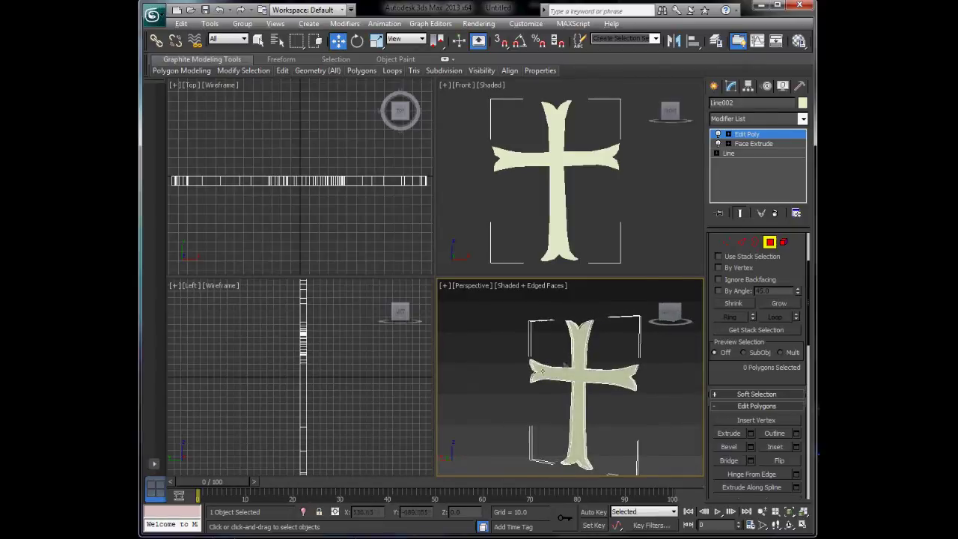
pyautogui.scroll(2, 564, 367)
pyautogui.press('3')
pyautogui.scroll(2, 569, 366)
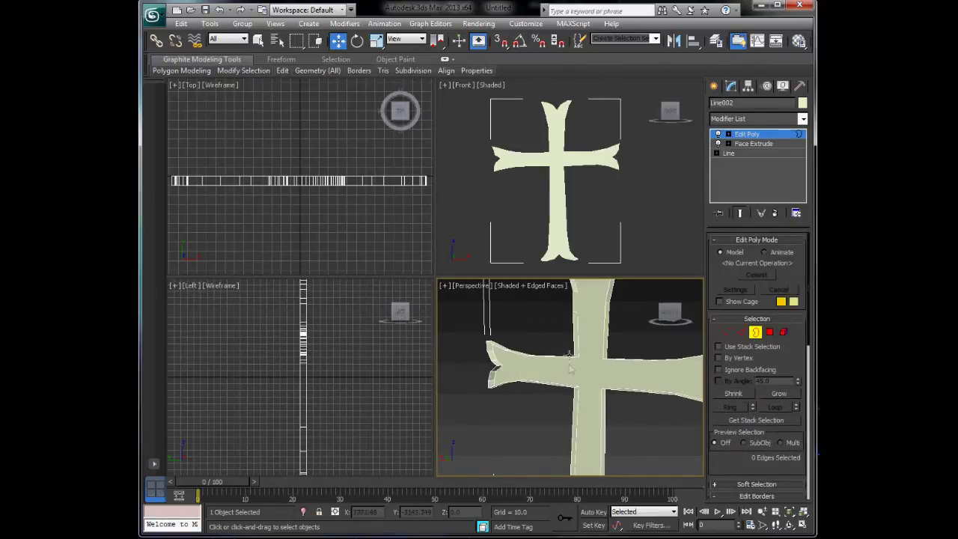
pyautogui.click(566, 356)
pyautogui.keyDown('alt'); pyautogui.moveTo(595, 380); pyautogui.dragTo(563, 380, button='middle'); pyautogui.keyUp('alt')
pyautogui.moveTo(740, 455); pyautogui.dragTo(740, 349)
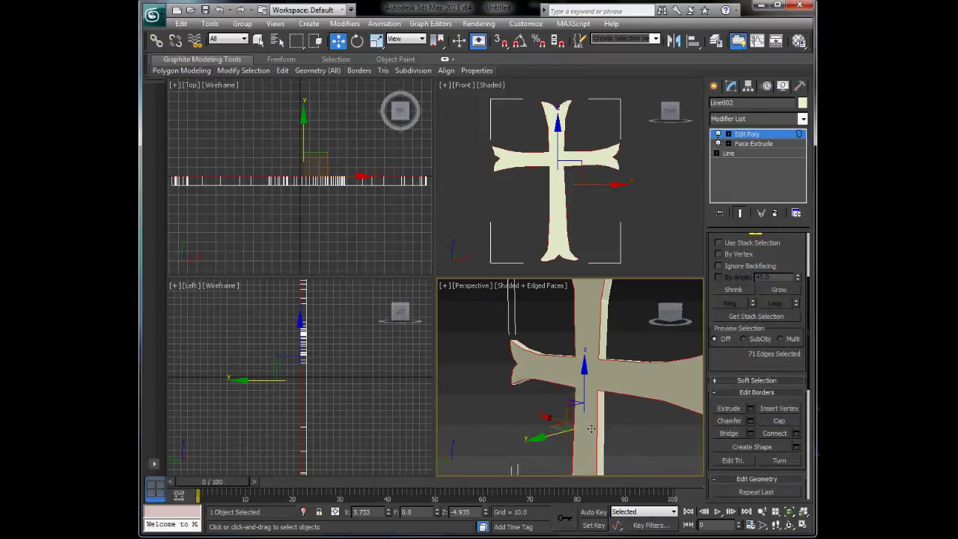
pyautogui.click(637, 427)
pyautogui.keyDown('alt'); pyautogui.moveTo(638, 427); pyautogui.dragTo(577, 434, button='middle'); pyautogui.keyUp('alt')
pyautogui.scroll(-3, 577, 434)
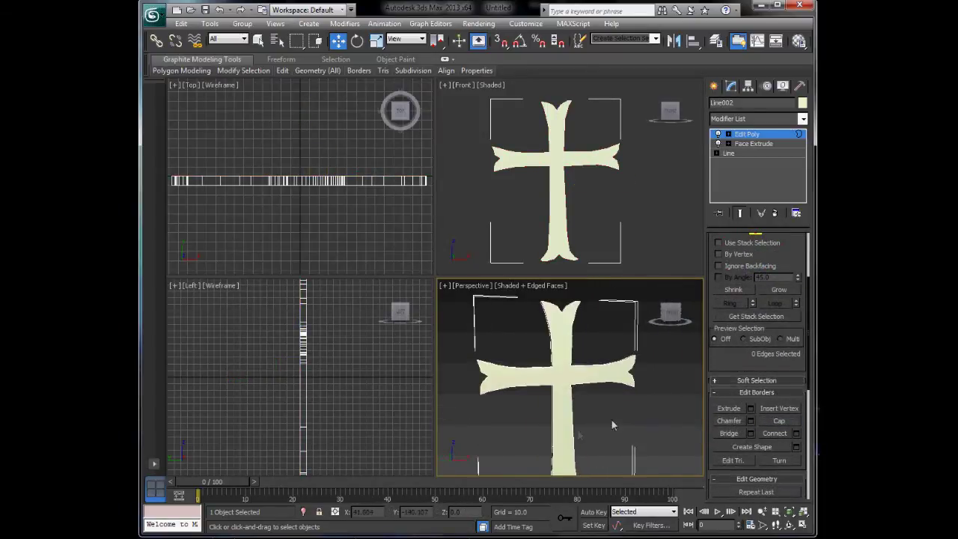
# Unhide all objects and frame the cross together with the shield in the Perspective view
pyautogui.rightClick(619, 416)
pyautogui.click(641, 363)
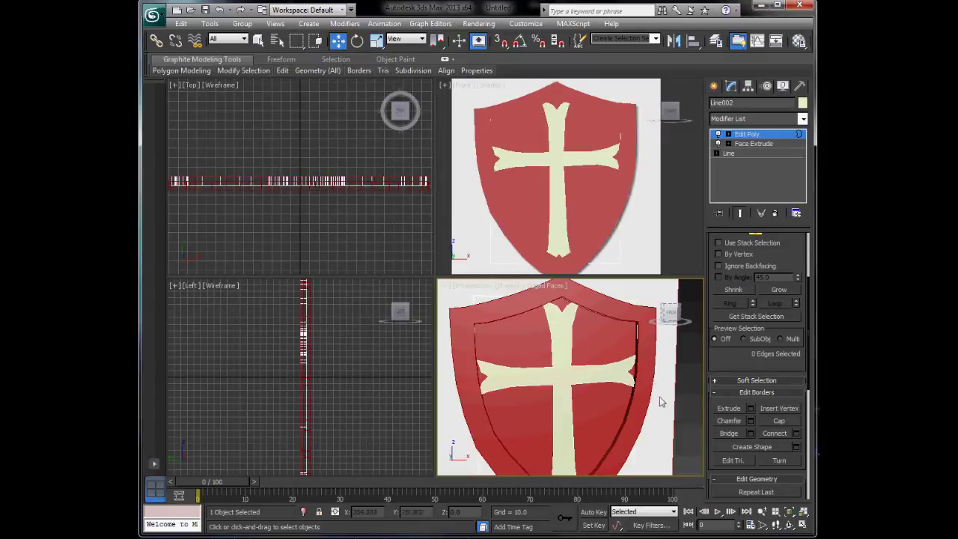
pyautogui.scroll(-5, 667, 412)
pyautogui.moveTo(676, 407); pyautogui.dragTo(676, 377, button='middle')
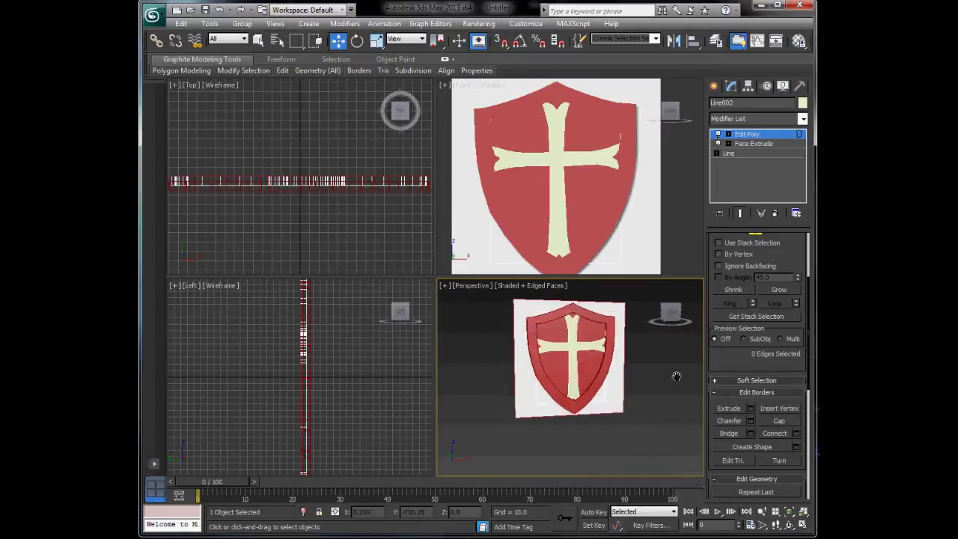
pyautogui.scroll(2, 666, 395)
pyautogui.moveTo(660, 420)
pyautogui.keyDown('alt'); pyautogui.mouseDown(button='middle')
pyautogui.moveTo(630, 412)
pyautogui.moveTo(665, 416)
pyautogui.mouseUp(button='middle'); pyautogui.keyUp('alt')
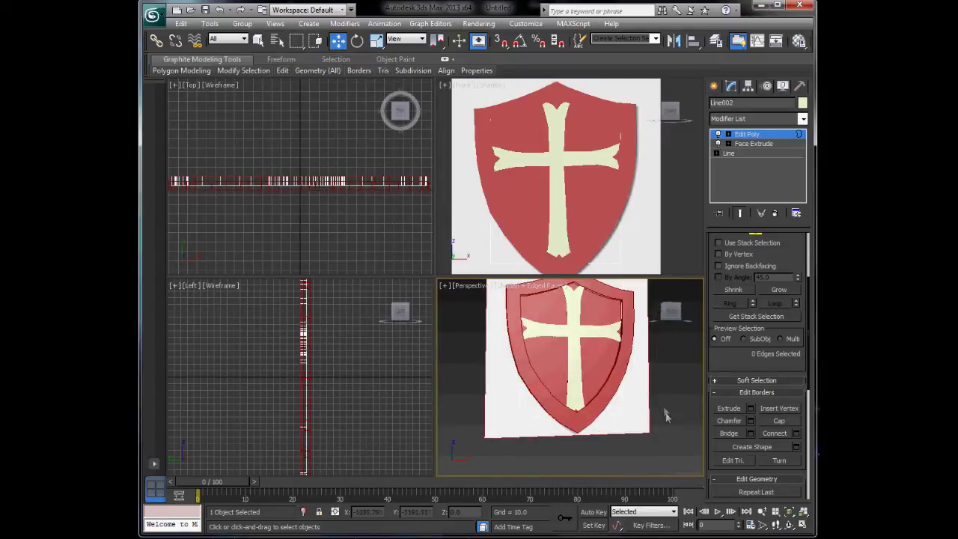
# Leave the cross's Border sub-object level and hide the reference plane behind the shield
pyautogui.rightClick(640, 424)
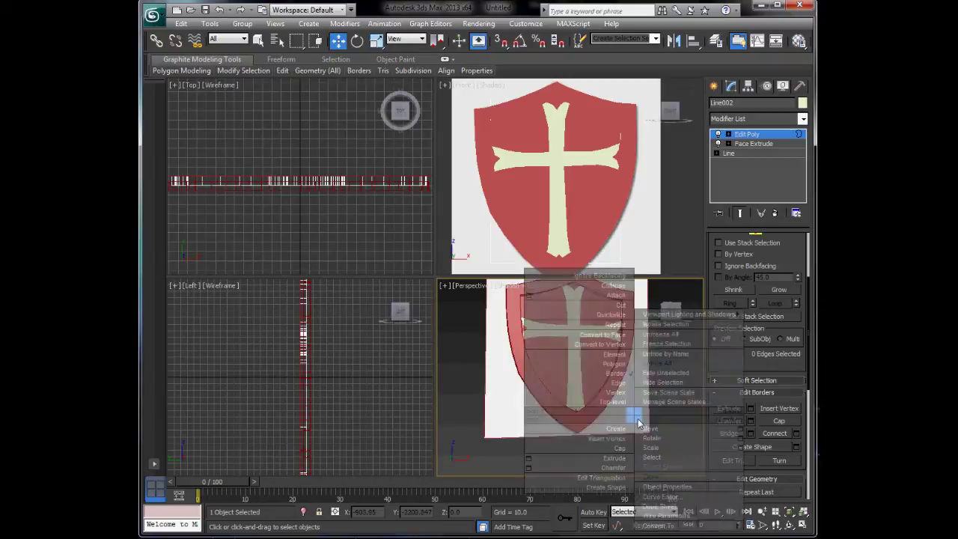
pyautogui.click(662, 378)
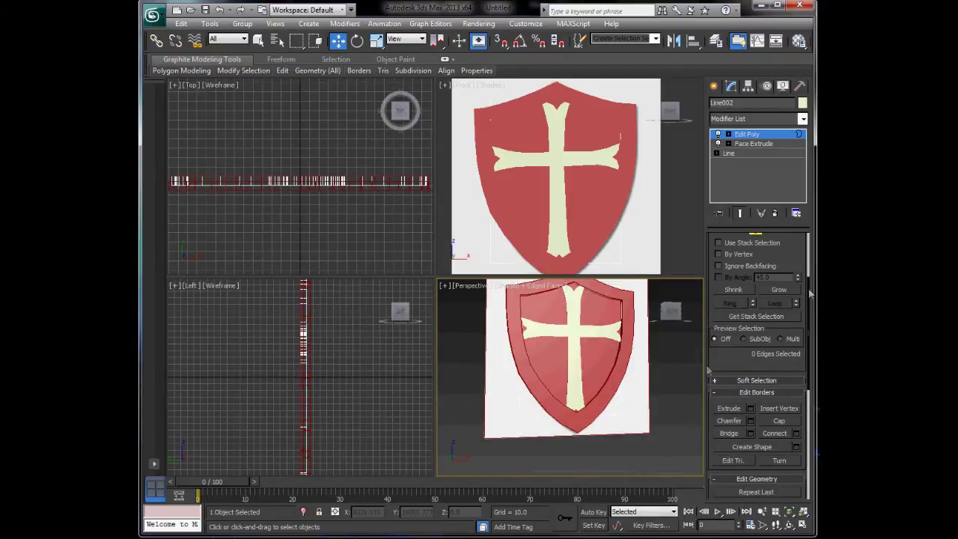
pyautogui.click(755, 235)
pyautogui.click(687, 384)
pyautogui.click(639, 380)
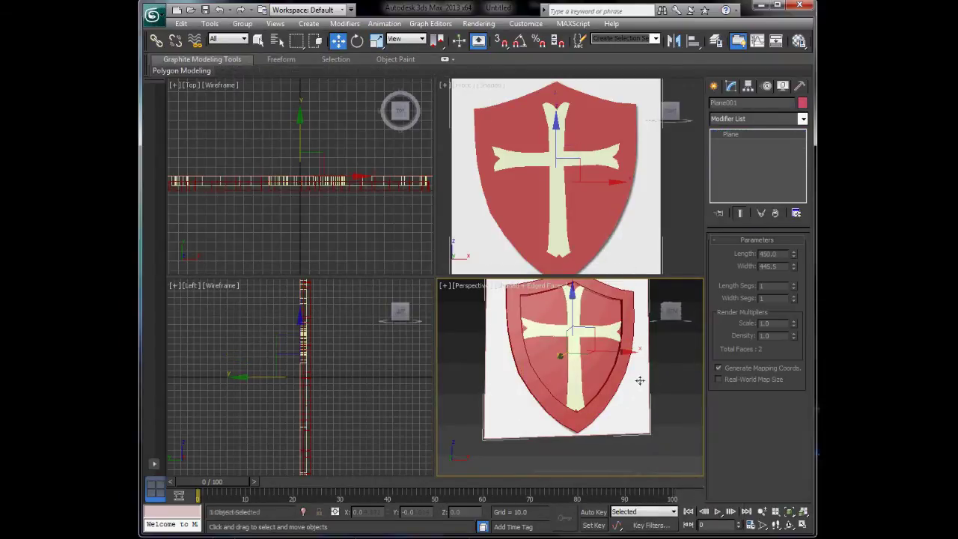
pyautogui.rightClick(637, 378)
pyautogui.click(666, 344)
# Select the cross and examine its depth and fit in the shield's recess in the Perspective and Top views
pyautogui.scroll(5, 565, 355)
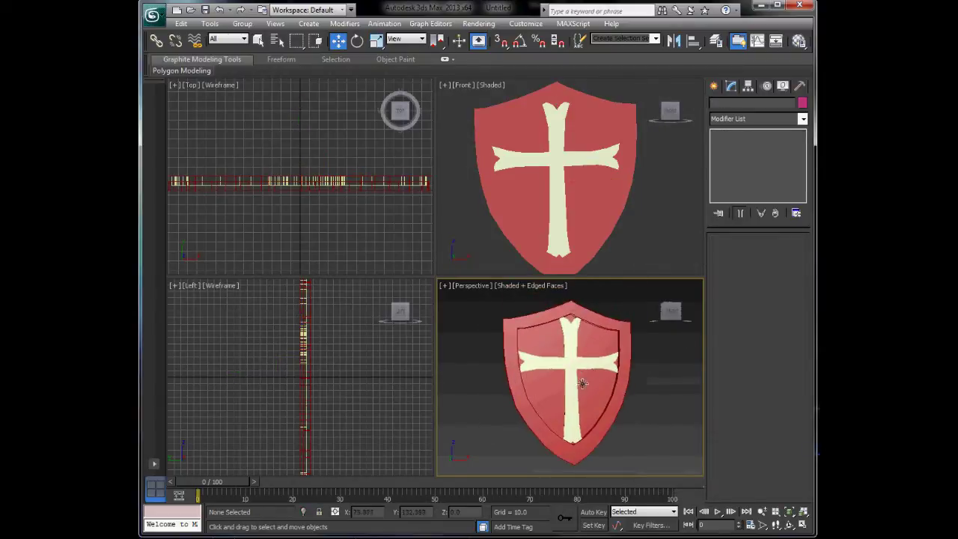
pyautogui.click(565, 355)
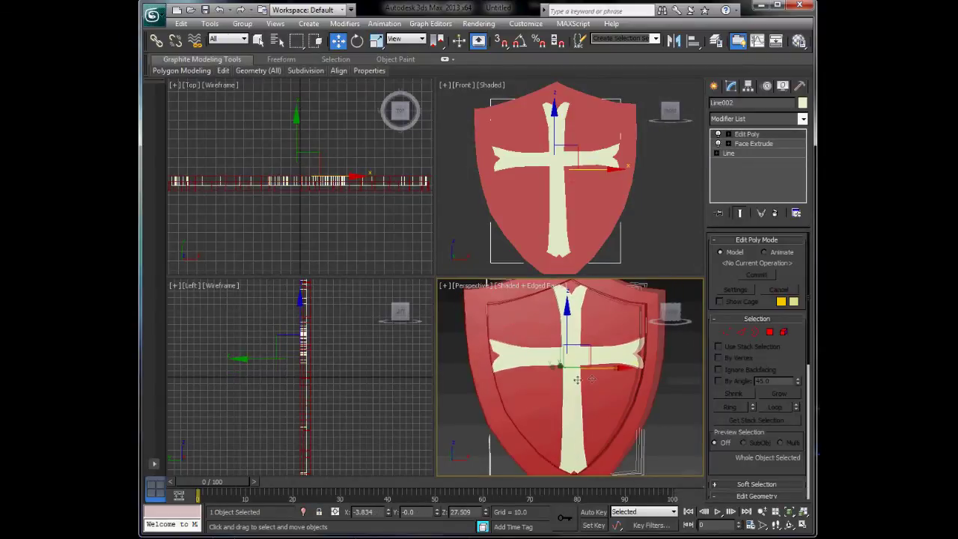
pyautogui.keyDown('alt'); pyautogui.moveTo(568, 380); pyautogui.dragTo(511, 419, button='middle'); pyautogui.keyUp('alt')
pyautogui.scroll(3, 572, 418)
pyautogui.scroll(5, 263, 165)
pyautogui.moveTo(309, 196); pyautogui.dragTo(337, 207, button='middle')
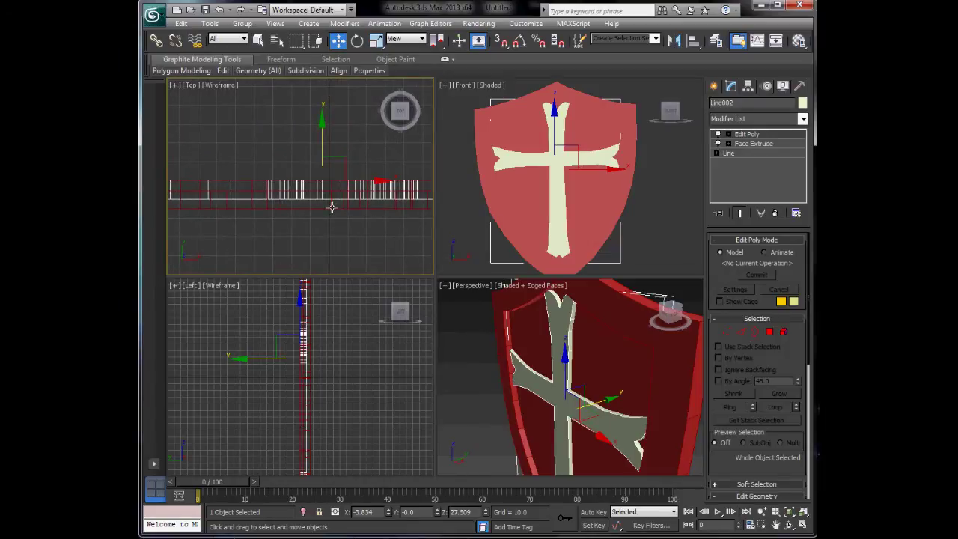
pyautogui.keyDown('alt'); pyautogui.moveTo(541, 330); pyautogui.dragTo(633, 371, button='middle'); pyautogui.keyUp('alt')
pyautogui.scroll(-5, 634, 371)
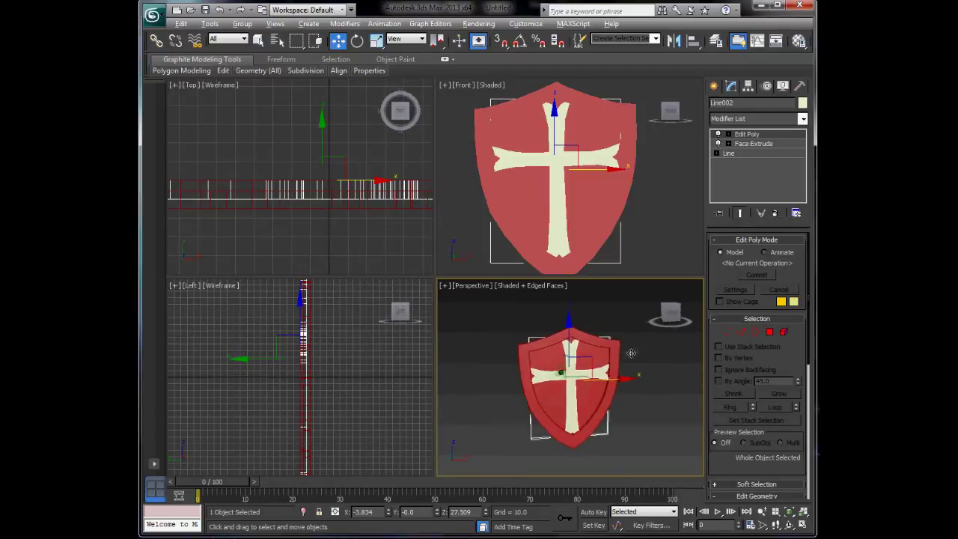
pyautogui.moveTo(618, 357); pyautogui.dragTo(625, 368)
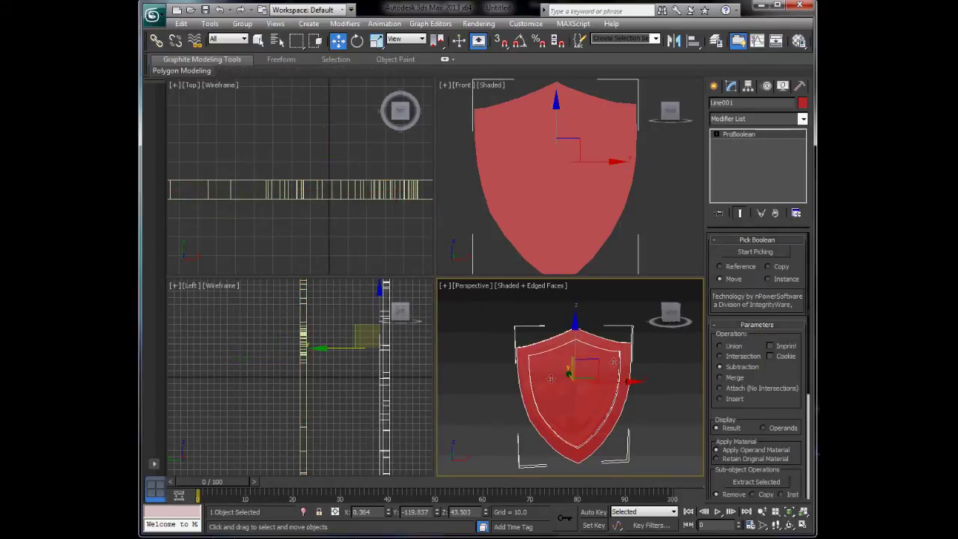
pyautogui.click(655, 385)
pyautogui.scroll(2, 647, 397)
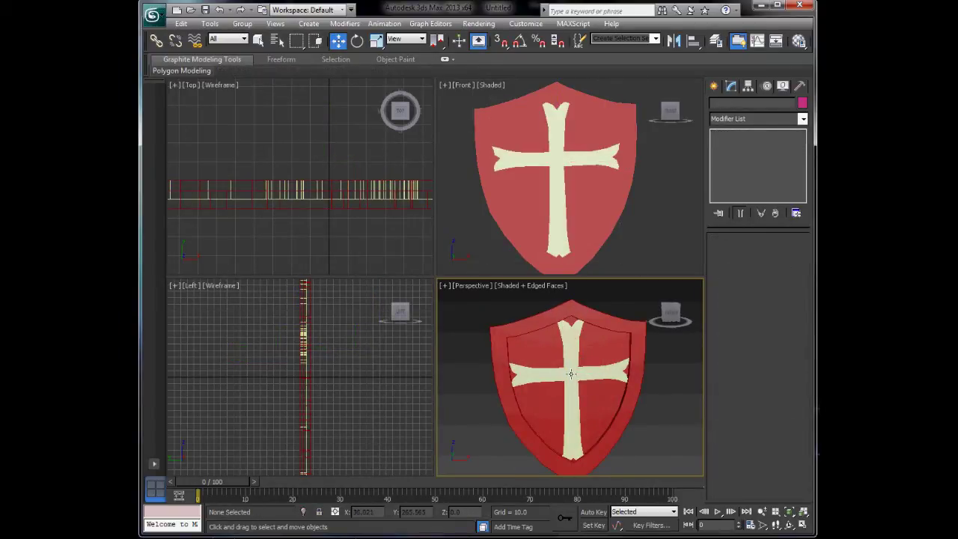
# Show edged faces in the Front view and create a cylinder of radius about 3.6 and height about 16.3 at the cross's left tip
pyautogui.click(644, 220)
pyautogui.press('F4')
pyautogui.click(714, 86)
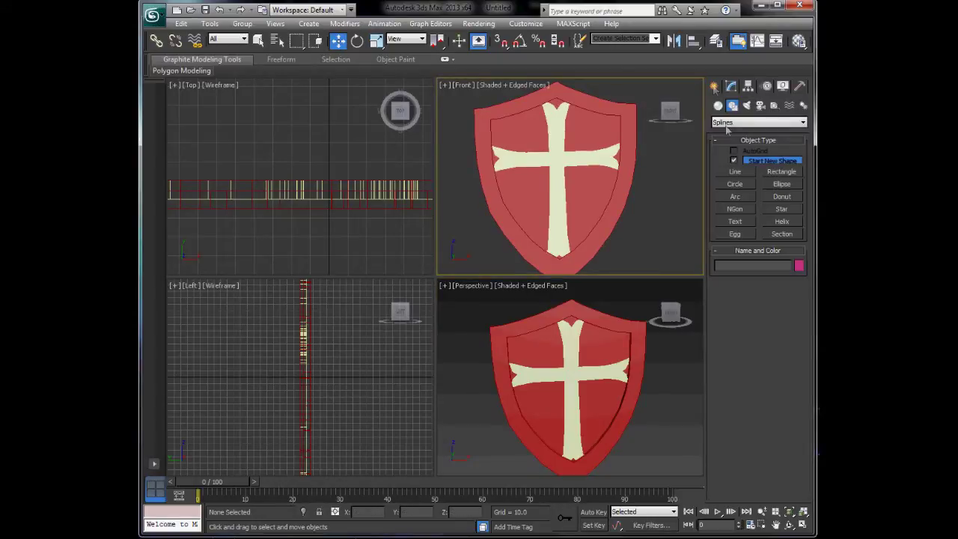
pyautogui.click(729, 123)
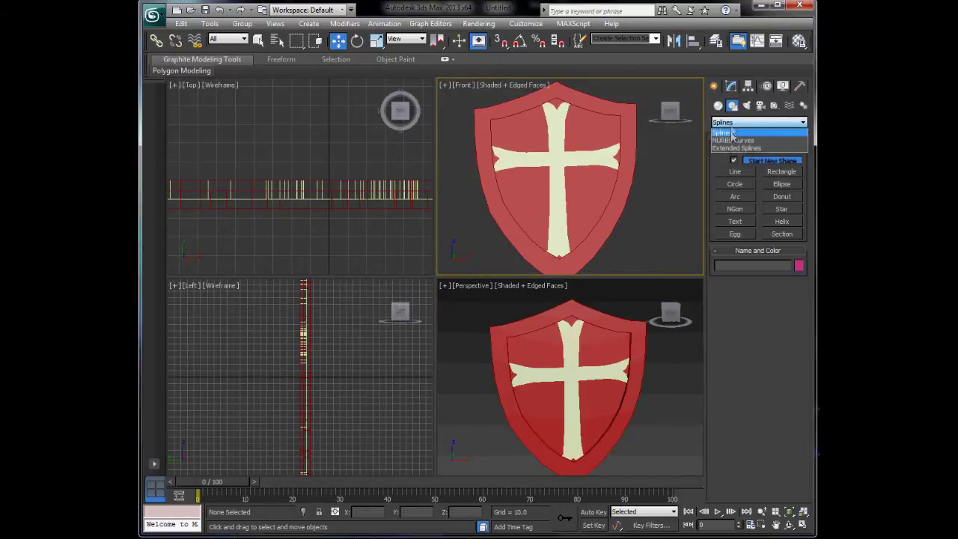
pyautogui.click(717, 106)
pyautogui.click(733, 124)
pyautogui.click(735, 132)
pyautogui.click(735, 187)
pyautogui.moveTo(529, 202); pyautogui.dragTo(578, 183, button='middle')
pyautogui.scroll(8, 576, 220)
pyautogui.moveTo(533, 179); pyautogui.dragTo(528, 173)
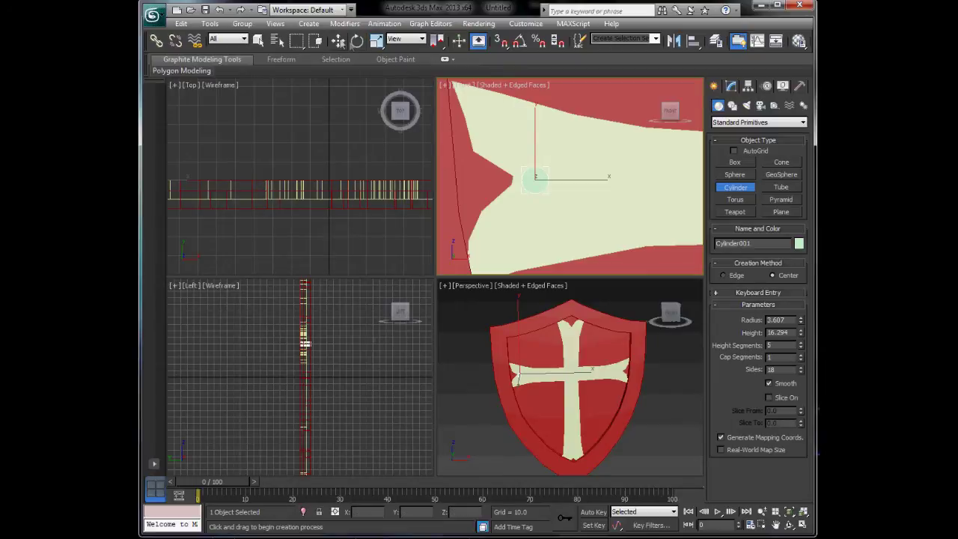
# Clone the cylinder as a copy and place it at the cross's upper tip in the Front view
pyautogui.click(343, 44)
pyautogui.scroll(-8, 552, 186)
pyautogui.moveTo(649, 196); pyautogui.dragTo(591, 218, button='middle')
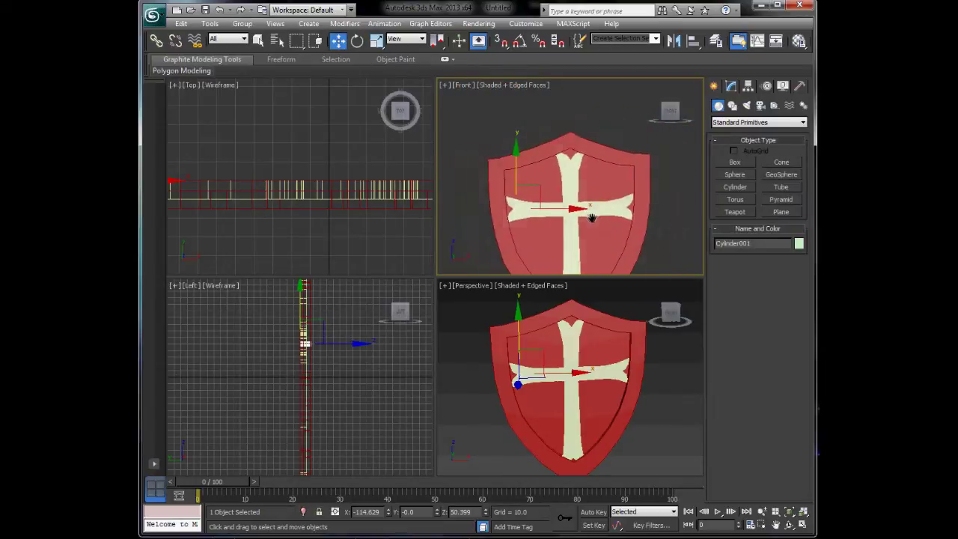
pyautogui.scroll(4, 588, 217)
pyautogui.moveTo(490, 221)
pyautogui.keyDown('shift'); pyautogui.mouseDown()
pyautogui.moveTo(529, 218)
pyautogui.moveTo(619, 132)
pyautogui.moveTo(577, 128)
pyautogui.moveTo(599, 130)
pyautogui.mouseUp(); pyautogui.keyUp('shift')
pyautogui.click(476, 324)
pyautogui.scroll(-5, 561, 132)
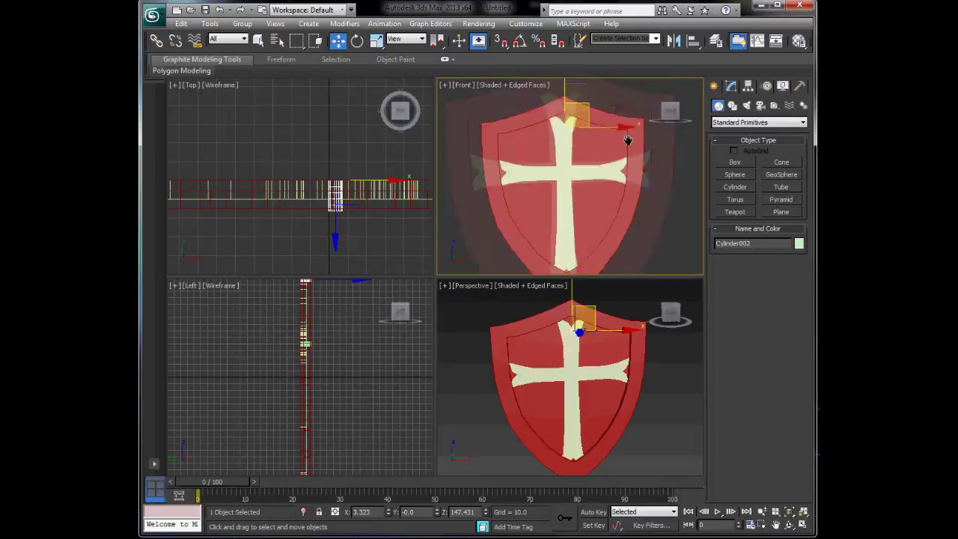
# Clone the upper cylinder as a copy to the cross's lower tip and the left cylinder to the right tip
pyautogui.moveTo(569, 91)
pyautogui.keyDown('shift'); pyautogui.mouseDown()
pyautogui.moveTo(578, 228)
pyautogui.moveTo(583, 189)
pyautogui.mouseUp(); pyautogui.keyUp('shift')
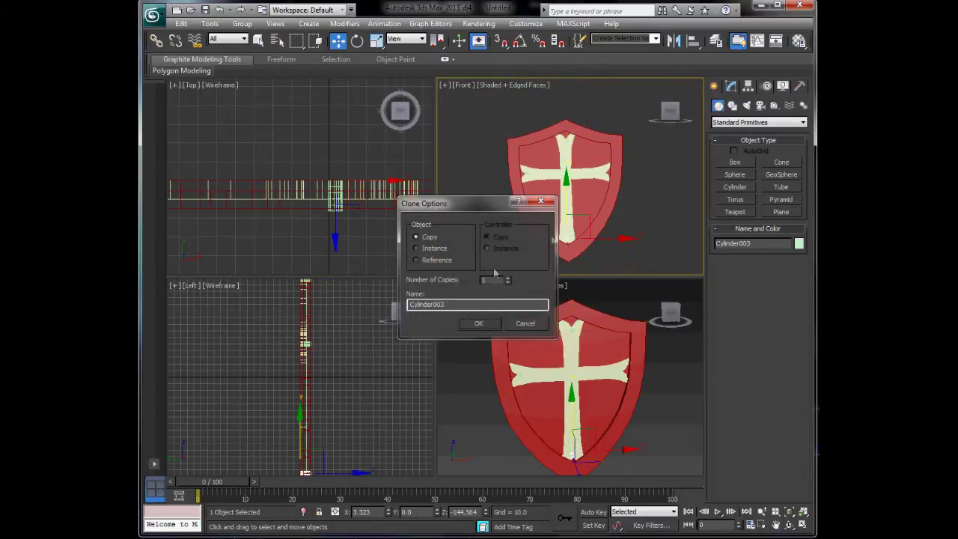
pyautogui.click(478, 323)
pyautogui.click(527, 174)
pyautogui.keyDown('shift'); pyautogui.moveTo(559, 176); pyautogui.dragTo(631, 187); pyautogui.keyUp('shift')
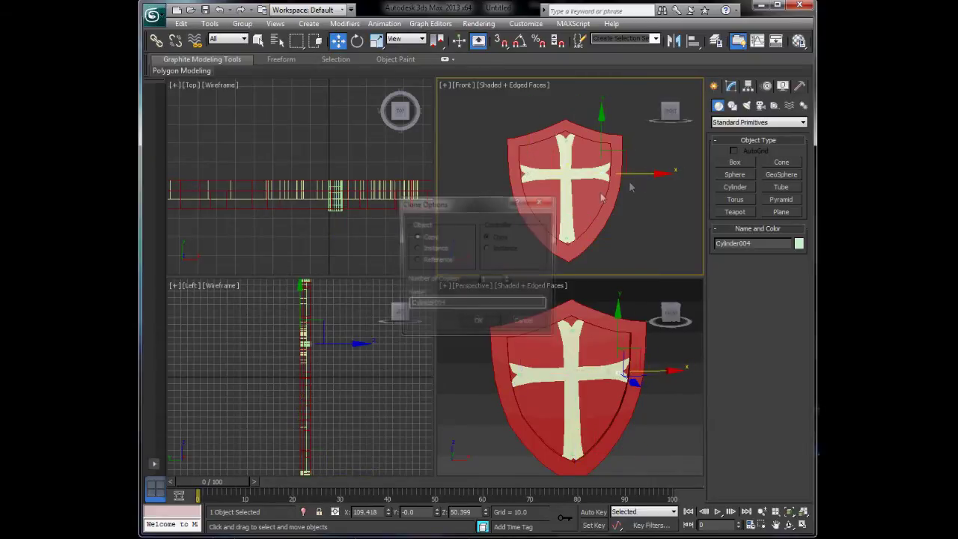
pyautogui.click(478, 320)
pyautogui.scroll(3, 580, 146)
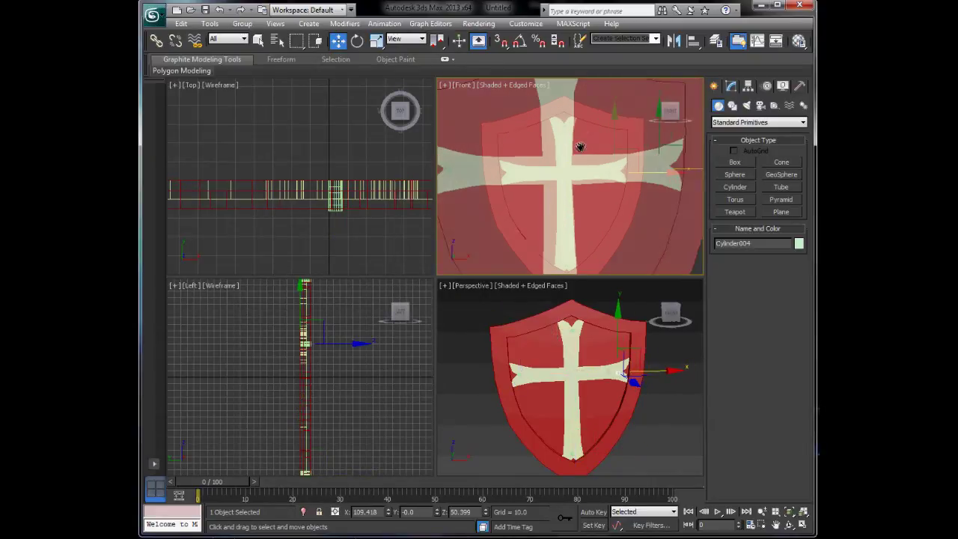
pyautogui.scroll(-3, 595, 104)
pyautogui.click(559, 173)
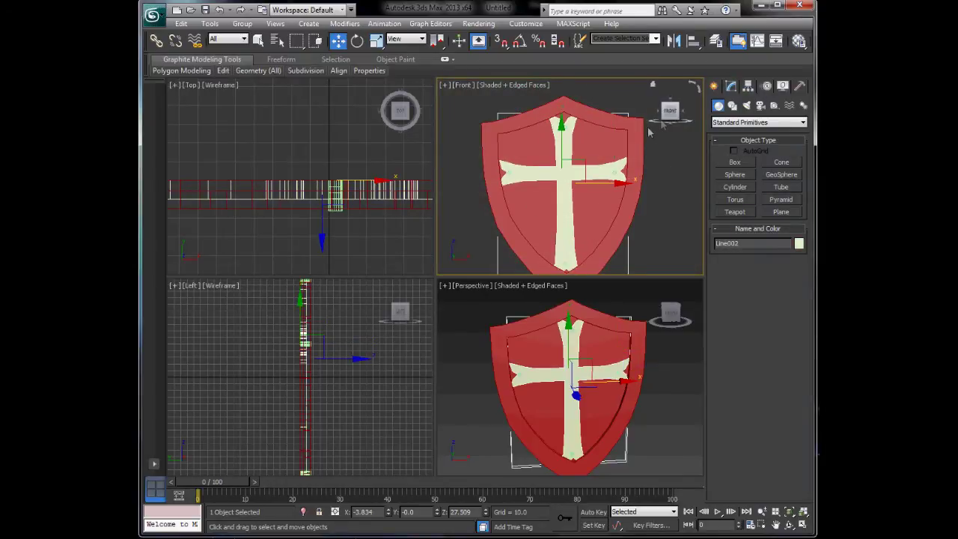
pyautogui.moveTo(668, 110); pyautogui.dragTo(698, 112)
pyautogui.hotkey('ctrl', 'z')
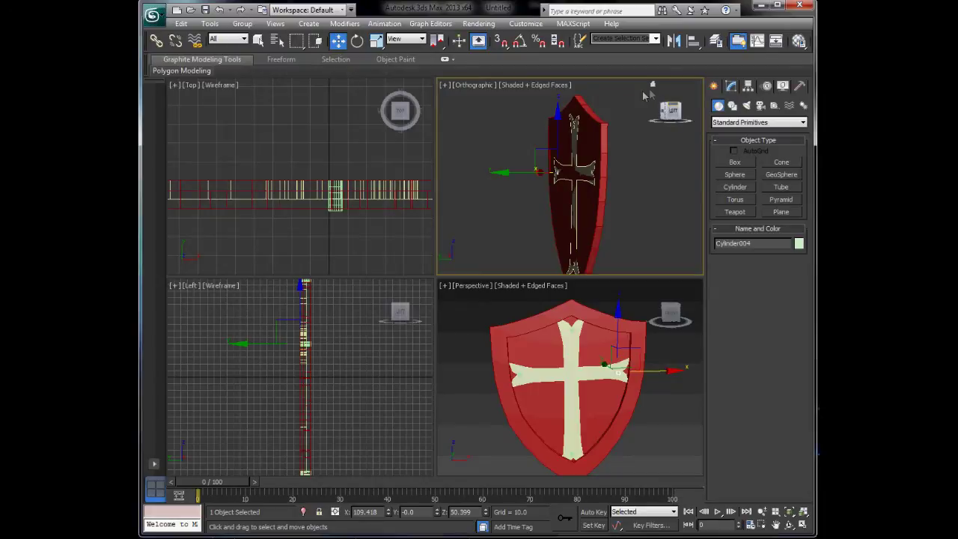
pyautogui.hotkey('ctrl', 'z')
pyautogui.click(648, 205)
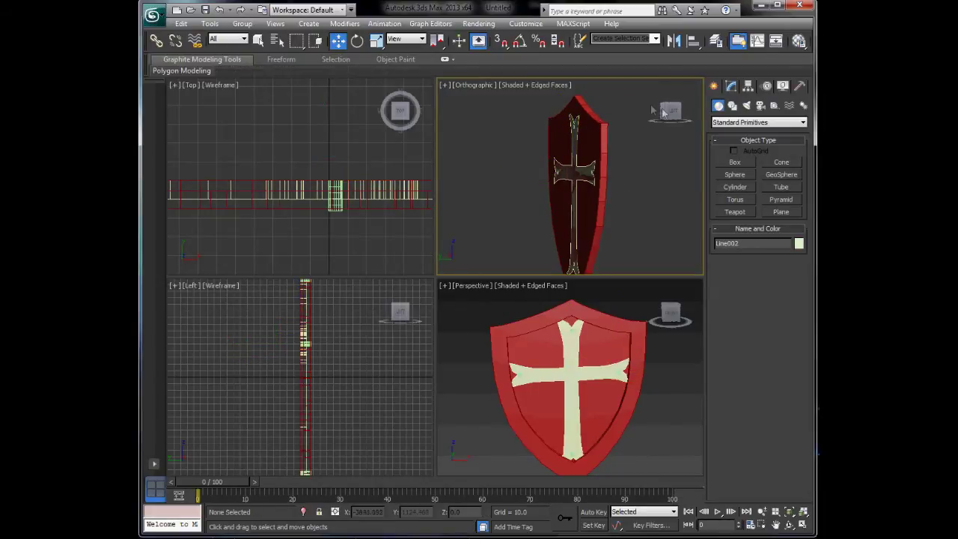
pyautogui.press('f')
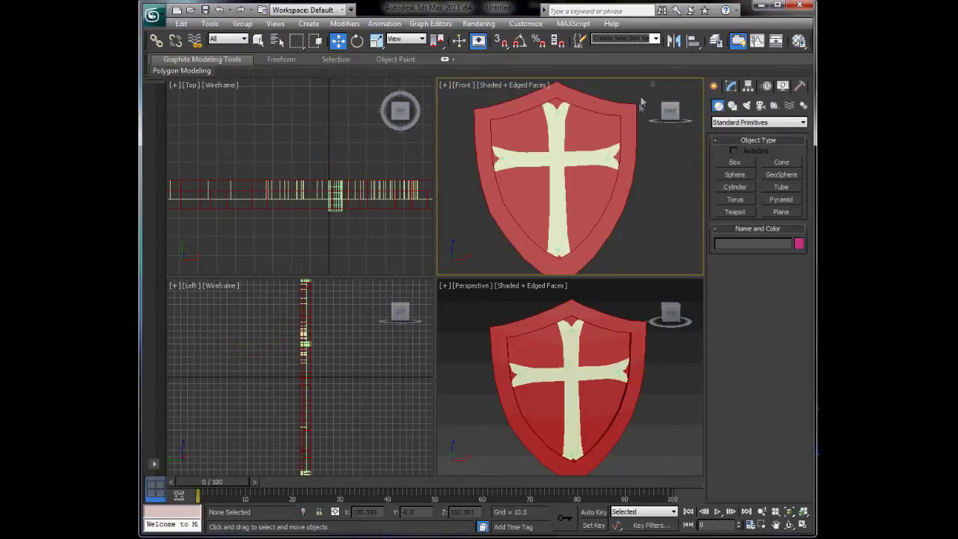
# Select the shield body in the Front view and hide it to leave only the cross and its cylinders
pyautogui.click(597, 130)
pyautogui.rightClick(597, 131)
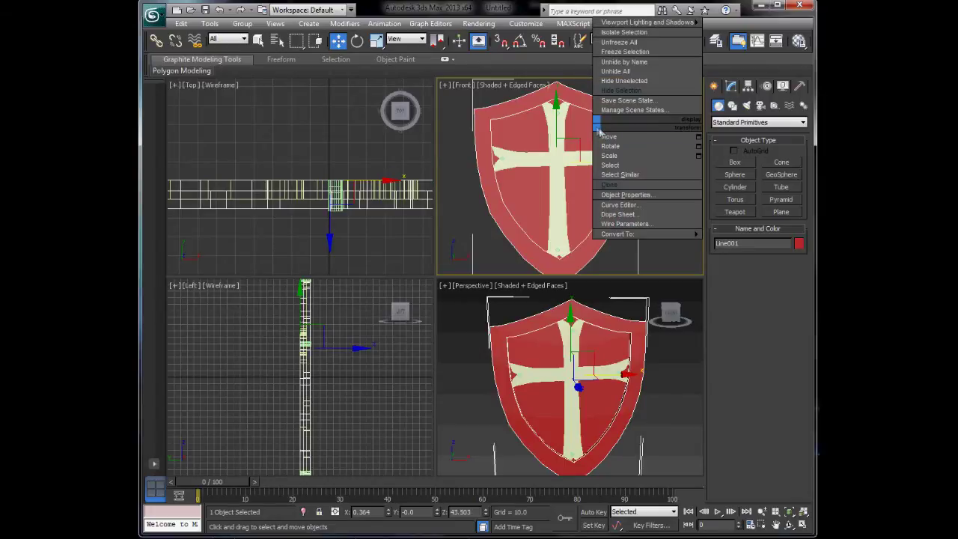
pyautogui.click(636, 91)
# Subtract the four tip cylinders from the cross with ProBoolean, then clear the selection
pyautogui.click(566, 146)
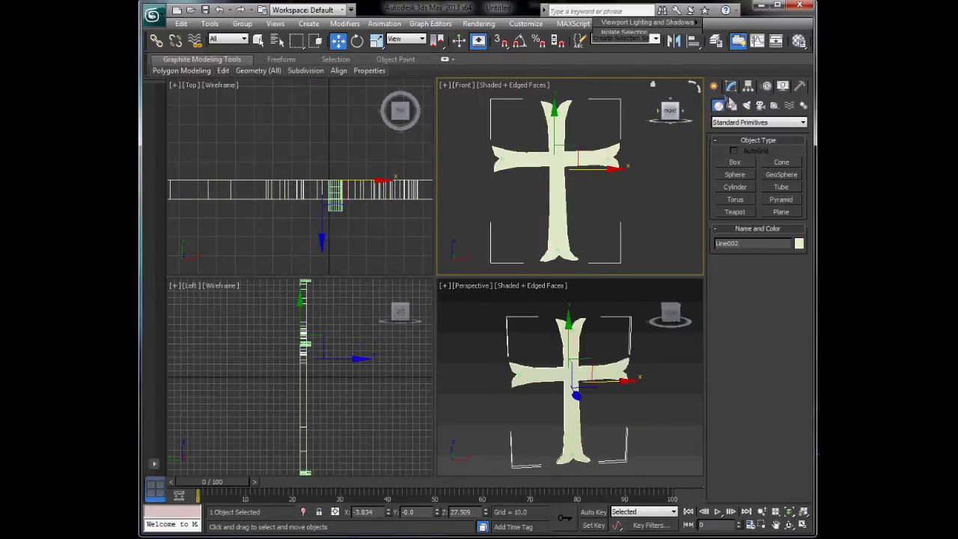
pyautogui.click(737, 124)
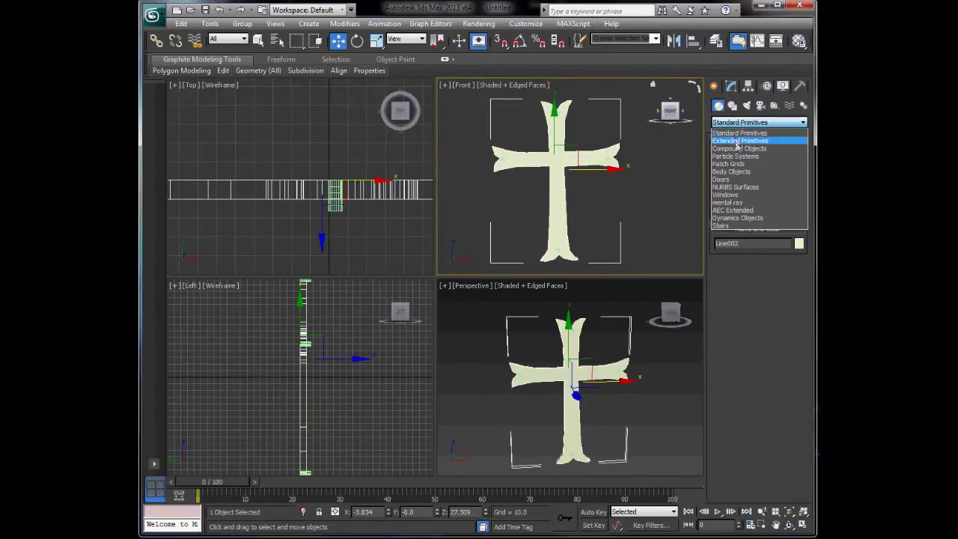
pyautogui.click(745, 151)
pyautogui.click(733, 225)
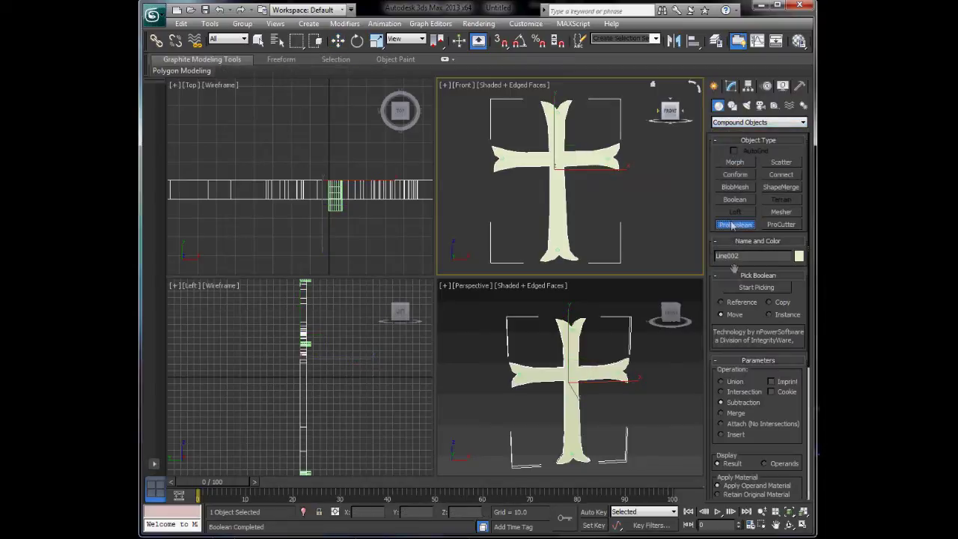
pyautogui.click(757, 288)
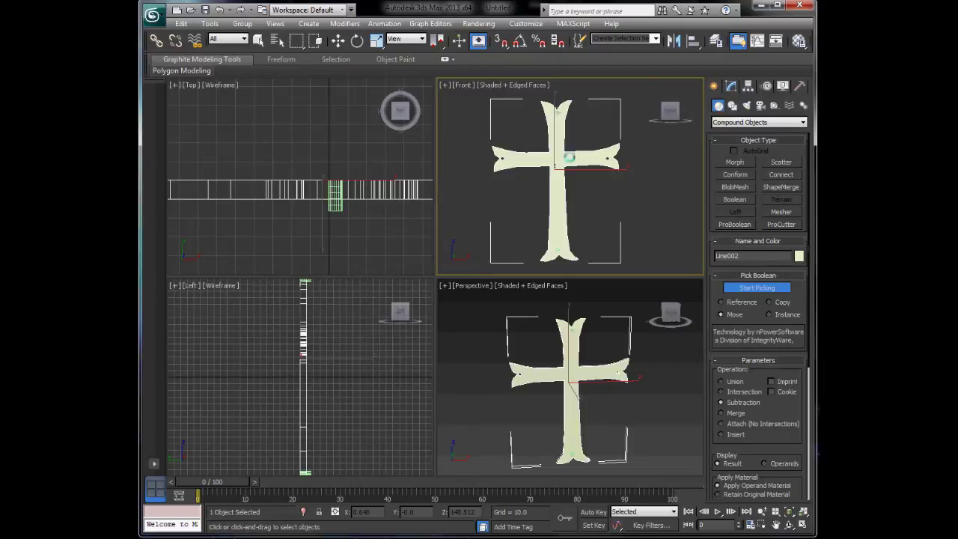
pyautogui.click(559, 251)
pyautogui.press('w')
pyautogui.click(653, 244)
# Unhide all objects and view the drilled cross together with the shield in the Perspective view
pyautogui.scroll(6, 590, 179)
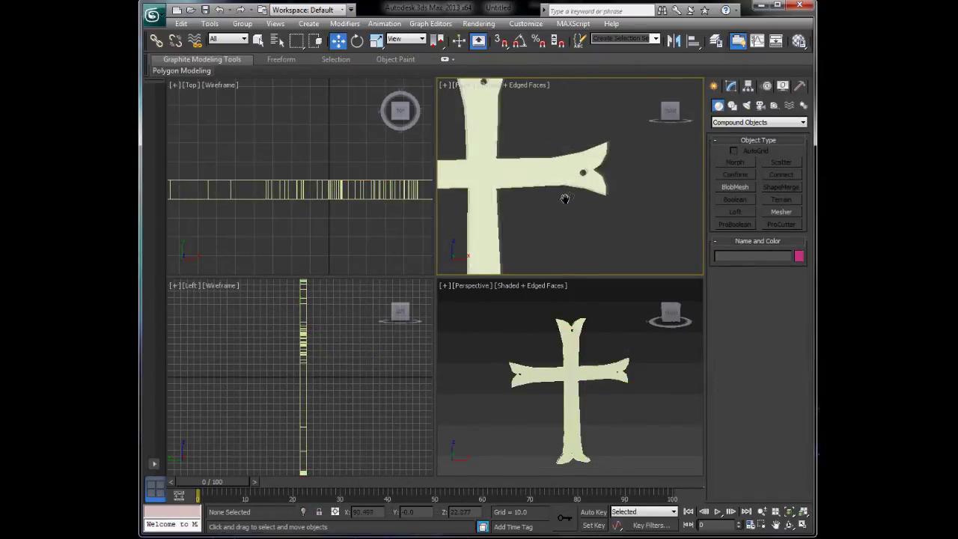
pyautogui.rightClick(603, 367)
pyautogui.rightClick(649, 352)
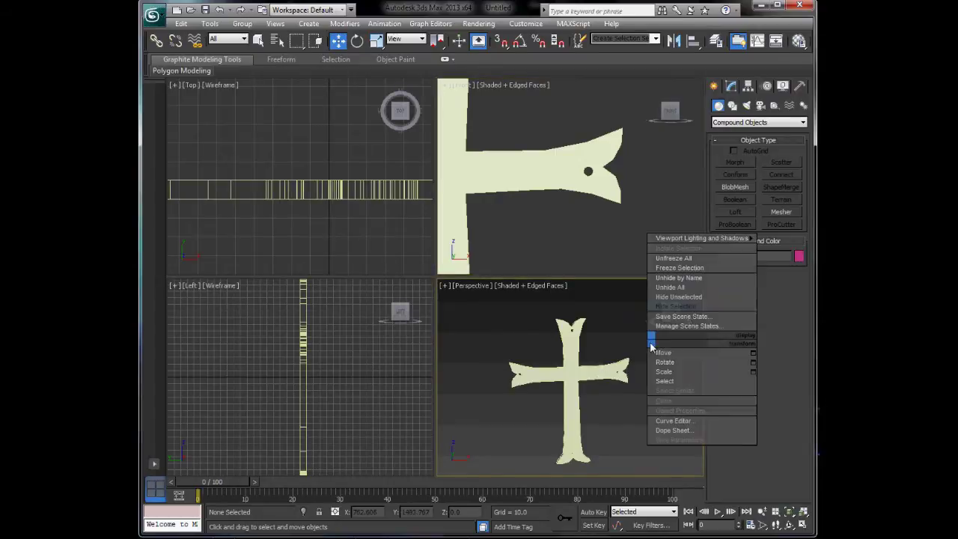
pyautogui.click(677, 285)
pyautogui.moveTo(646, 386)
pyautogui.keyDown('alt'); pyautogui.mouseDown(button='middle')
pyautogui.moveTo(607, 388)
pyautogui.moveTo(653, 404)
pyautogui.mouseUp(button='middle'); pyautogui.keyUp('alt')
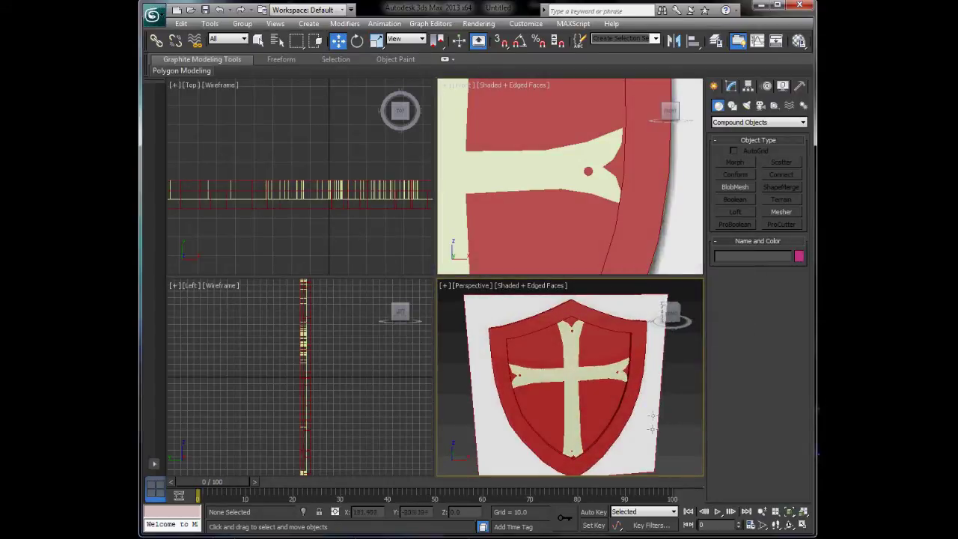
# Delete the reference plane behind the shield
pyautogui.click(647, 435)
pyautogui.press('Delete')
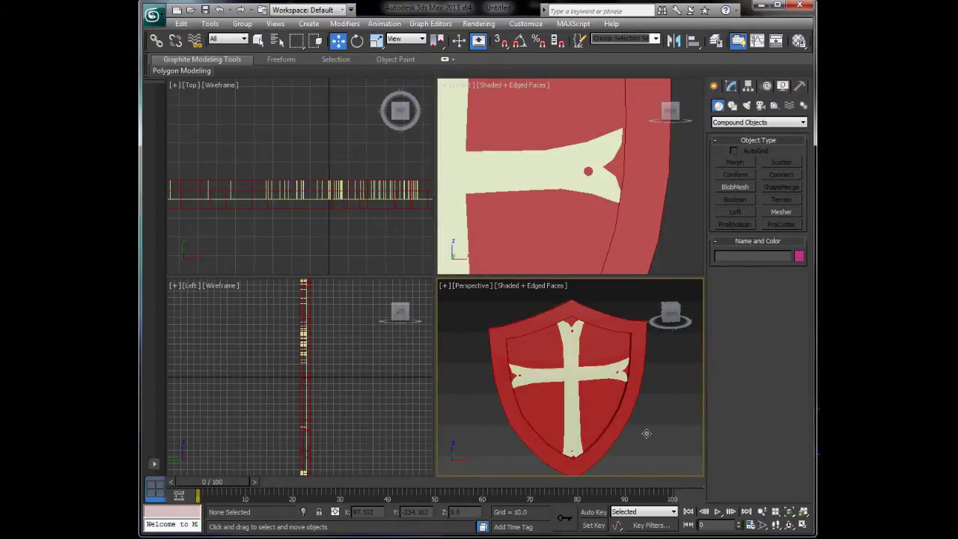
pyautogui.keyDown('alt'); pyautogui.moveTo(606, 402); pyautogui.dragTo(628, 407, button='middle'); pyautogui.keyUp('alt')
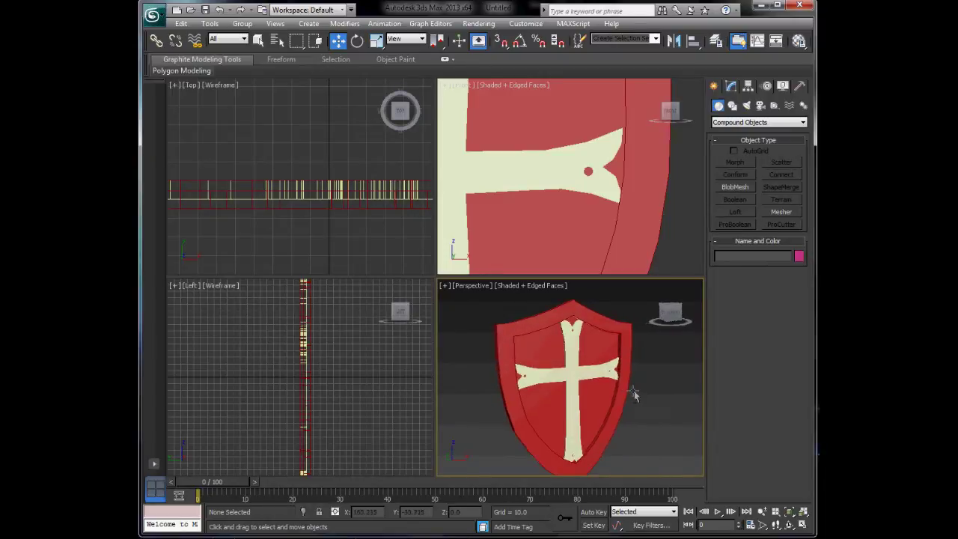
# Undo the deletion of the reference plane and hide the plane instead
pyautogui.hotkey('ctrl', 'z')
pyautogui.rightClick(630, 411)
pyautogui.click(665, 379)
# Check the shield's back and move the cross about 1.2 units along negative Y, toward the shield's front, in the Top view
pyautogui.moveTo(653, 409); pyautogui.dragTo(526, 407, button='middle')
pyautogui.scroll(3, 632, 396)
pyautogui.scroll(4, 596, 406)
pyautogui.scroll(-4, 543, 417)
pyautogui.scroll(-5, 544, 415)
pyautogui.moveTo(550, 374); pyautogui.dragTo(510, 409, button='middle')
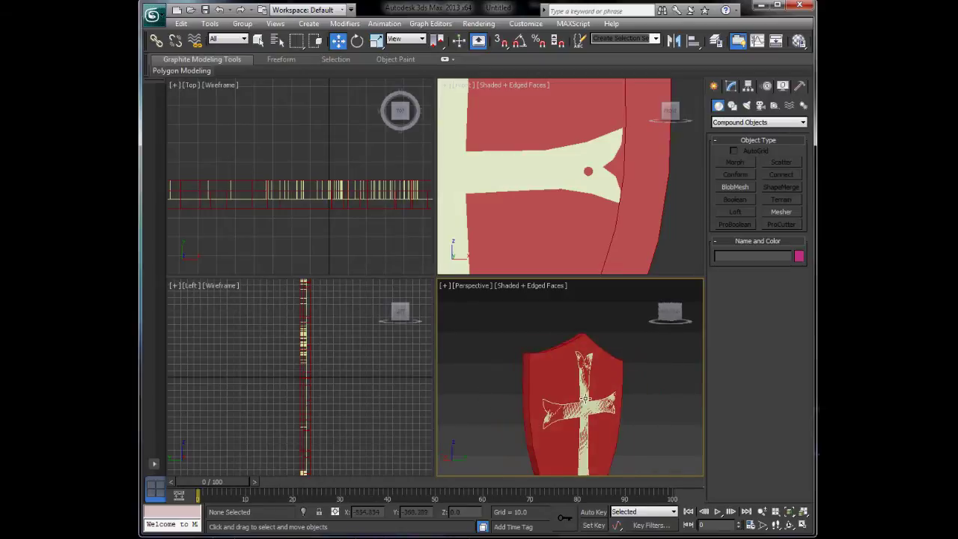
pyautogui.scroll(3, 588, 399)
pyautogui.moveTo(312, 208); pyautogui.dragTo(348, 205, button='middle')
pyautogui.moveTo(358, 123)
pyautogui.mouseDown()
pyautogui.moveTo(372, 127)
pyautogui.moveTo(359, 121)
pyautogui.mouseUp()
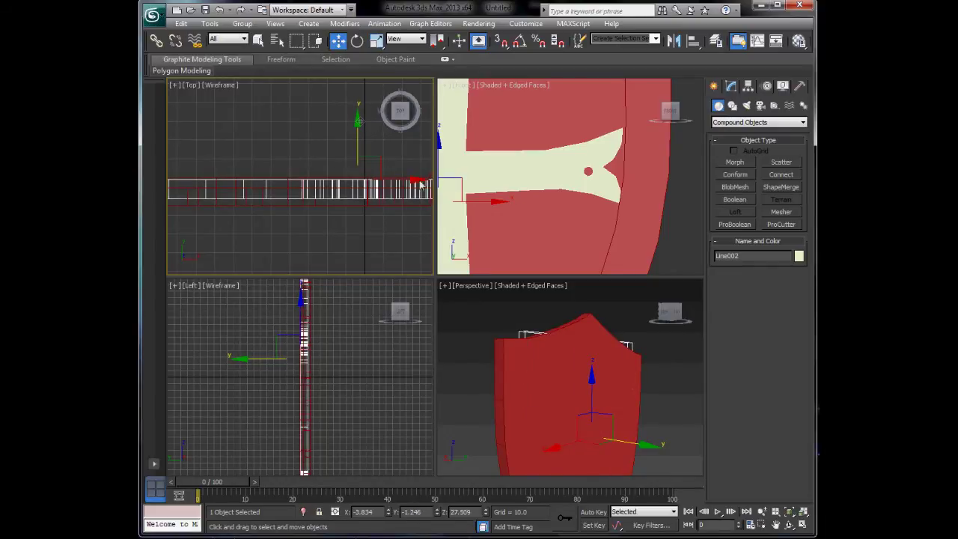
pyautogui.click(659, 422)
# Turn the Perspective view back to the shield's front and unhide all objects
pyautogui.keyDown('alt'); pyautogui.moveTo(540, 436); pyautogui.dragTo(629, 398, button='middle'); pyautogui.keyUp('alt')
pyautogui.scroll(-5, 642, 419)
pyautogui.rightClick(661, 394)
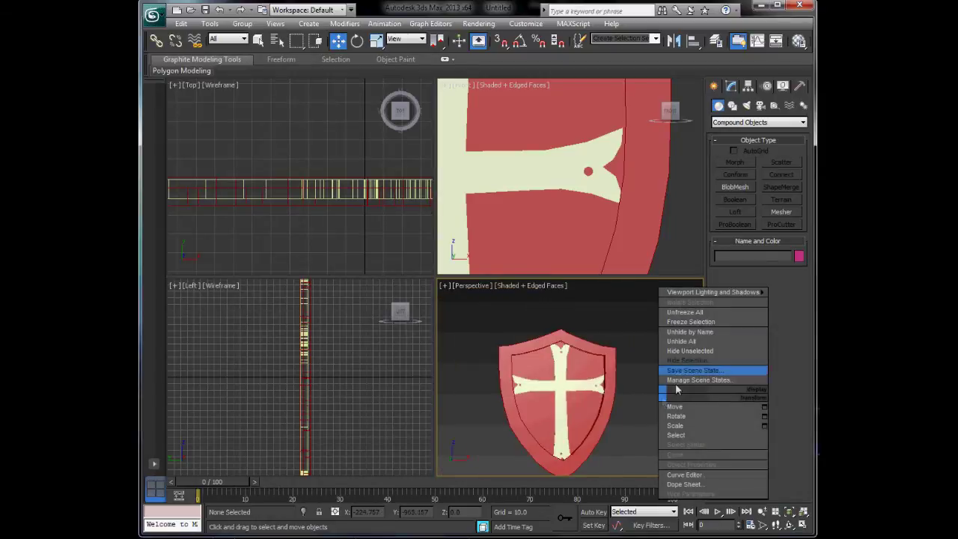
pyautogui.click(679, 341)
# Move the reference plane about 396 units along negative X and maximize the Perspective view to compare it with the shield
pyautogui.click(618, 370)
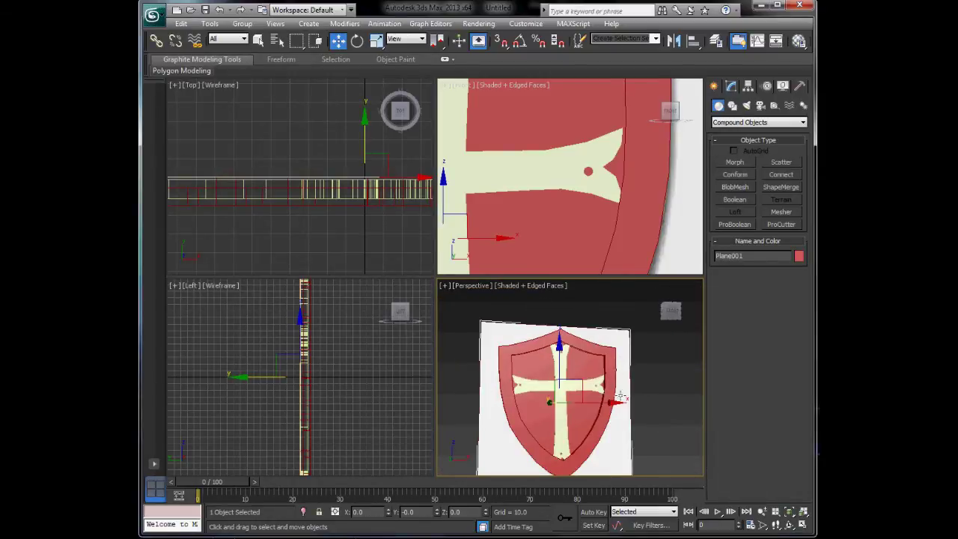
pyautogui.moveTo(612, 402); pyautogui.dragTo(475, 403)
pyautogui.moveTo(544, 411); pyautogui.dragTo(658, 396, button='middle')
pyautogui.hotkey('alt', 'w')
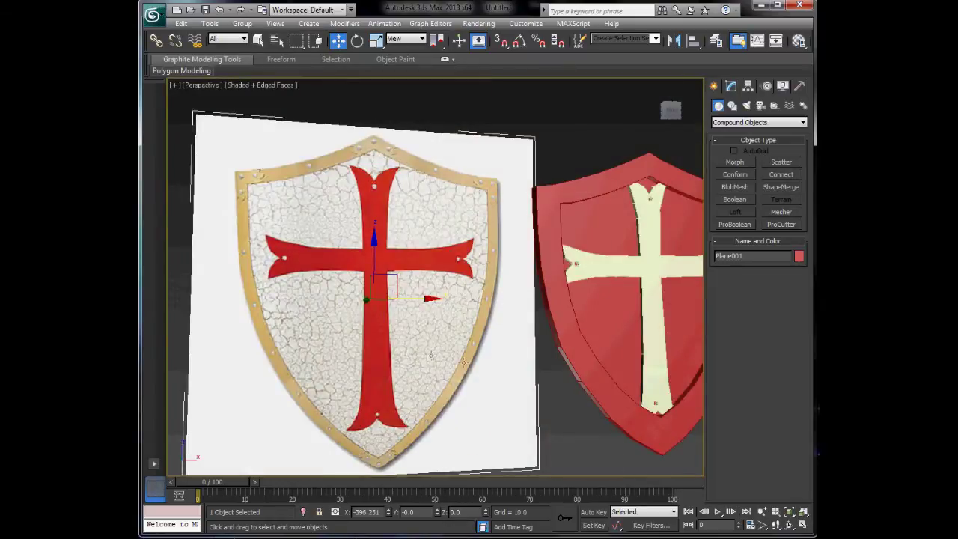
pyautogui.scroll(2, 418, 366)
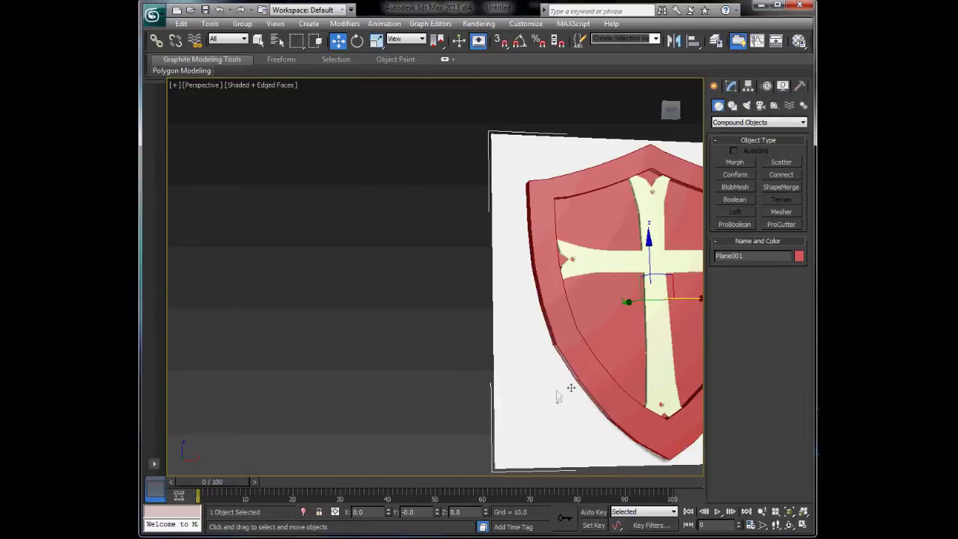
# Select the cross in the maximized Perspective view and hide it
pyautogui.moveTo(561, 392); pyautogui.dragTo(329, 398, button='middle')
pyautogui.click(386, 272)
pyautogui.rightClick(387, 265)
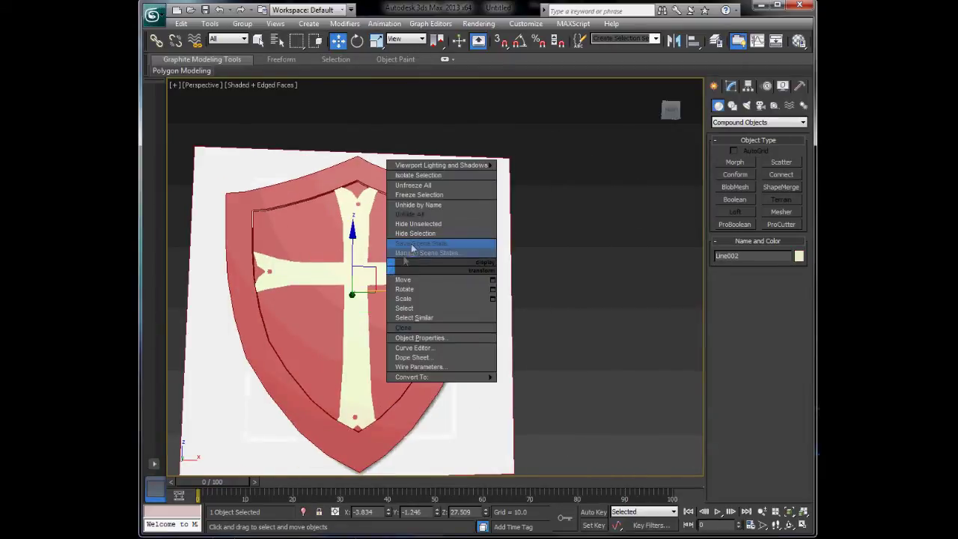
pyautogui.click(435, 234)
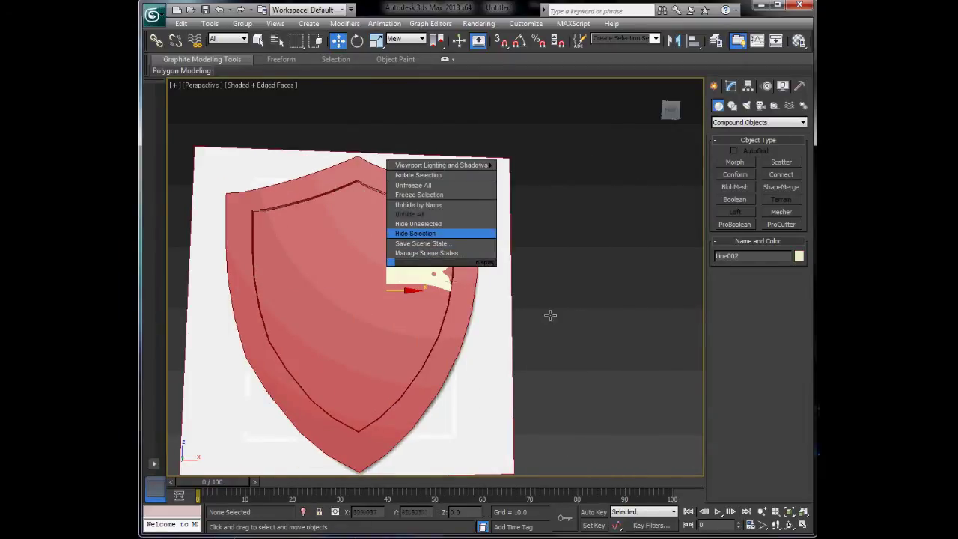
pyautogui.moveTo(392, 335); pyautogui.dragTo(516, 309, button='middle')
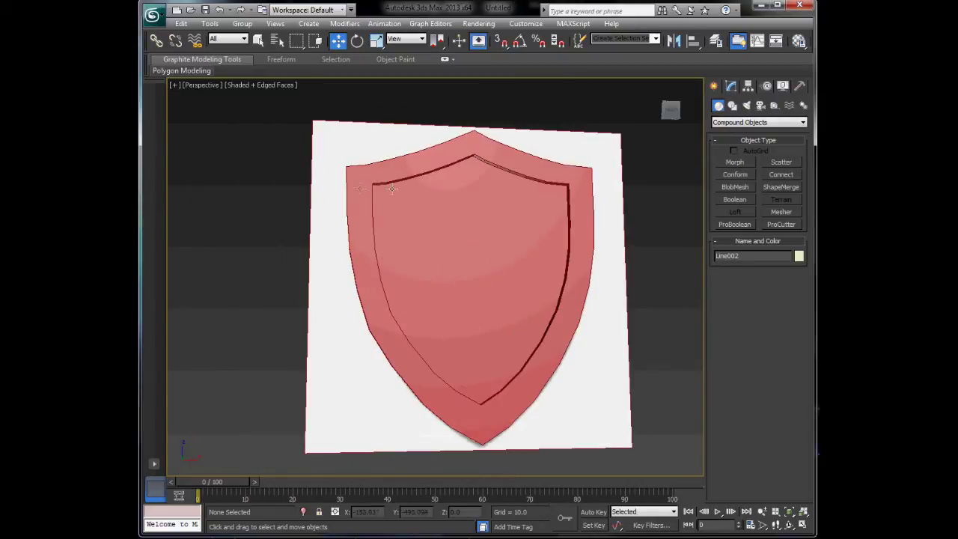
pyautogui.click(434, 207)
pyautogui.rightClick(434, 207)
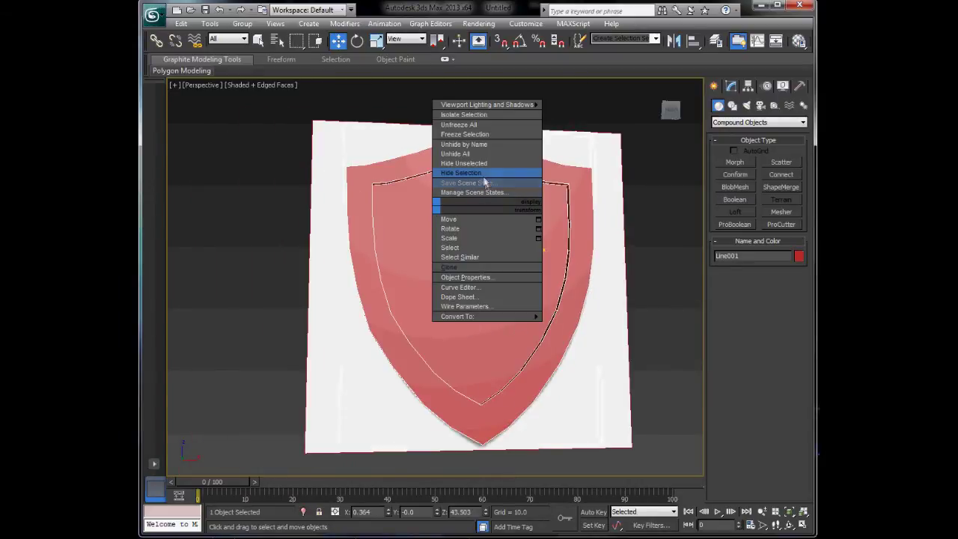
pyautogui.click(479, 173)
pyautogui.hotkey('ctrl', 'z')
pyautogui.click(692, 267)
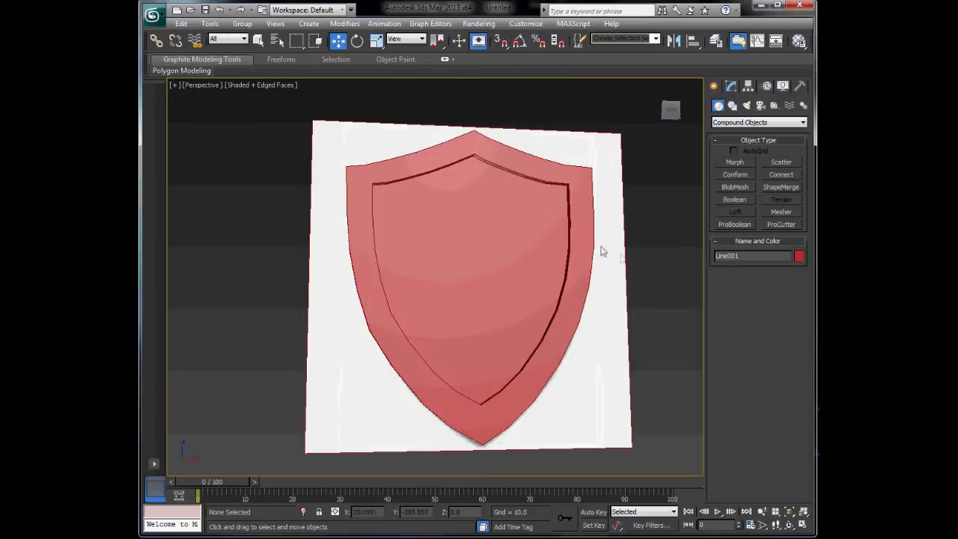
# Set the shield body's visibility to 0.6 in its object properties so the reference texture shows through
pyautogui.click(591, 214)
pyautogui.rightClick(592, 215)
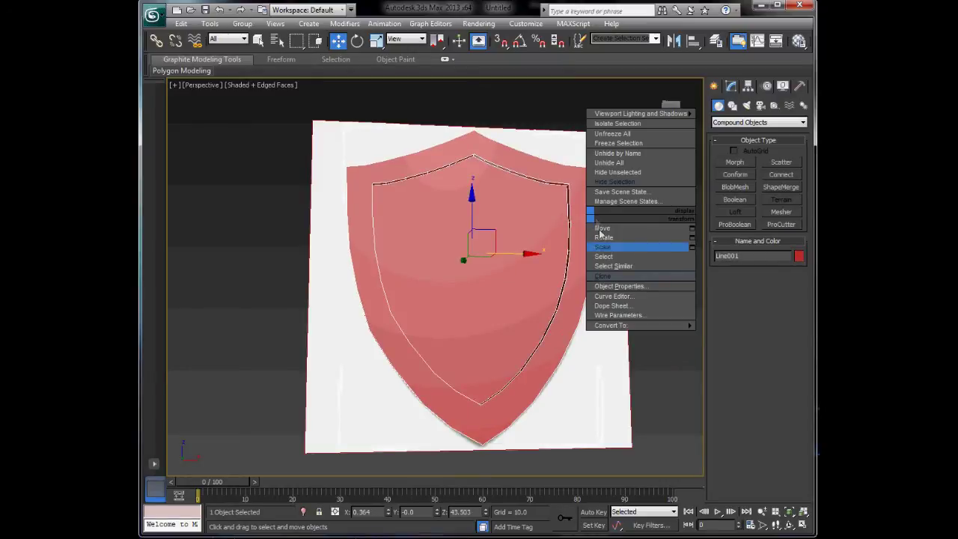
pyautogui.click(612, 286)
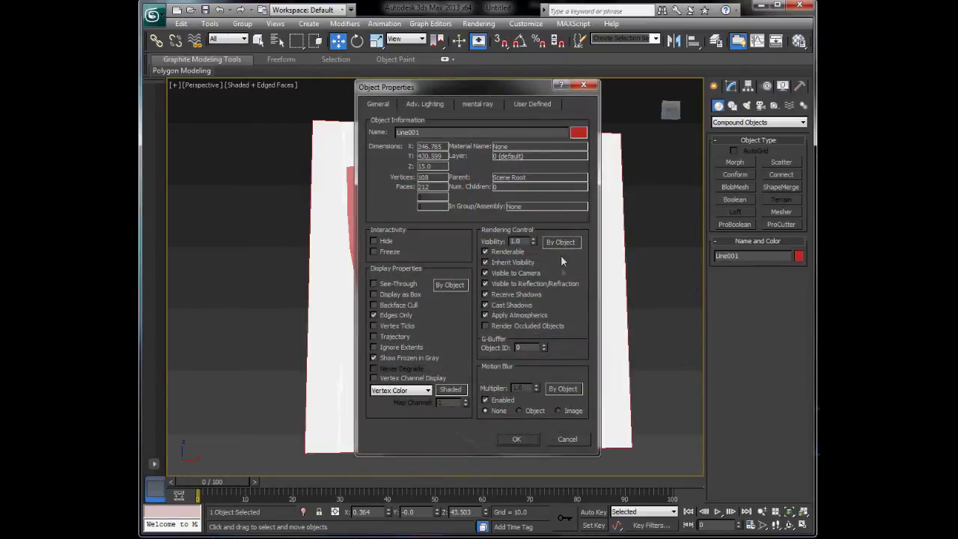
pyautogui.write('.6')
pyautogui.click(519, 439)
pyautogui.click(636, 271)
# Create a sphere with a radius of about 5.7 near the shield's right rim in the maximized Front view
pyautogui.keyDown('alt'); pyautogui.moveTo(635, 271); pyautogui.dragTo(470, 282, button='middle'); pyautogui.keyUp('alt')
pyautogui.click(730, 123)
pyautogui.click(732, 132)
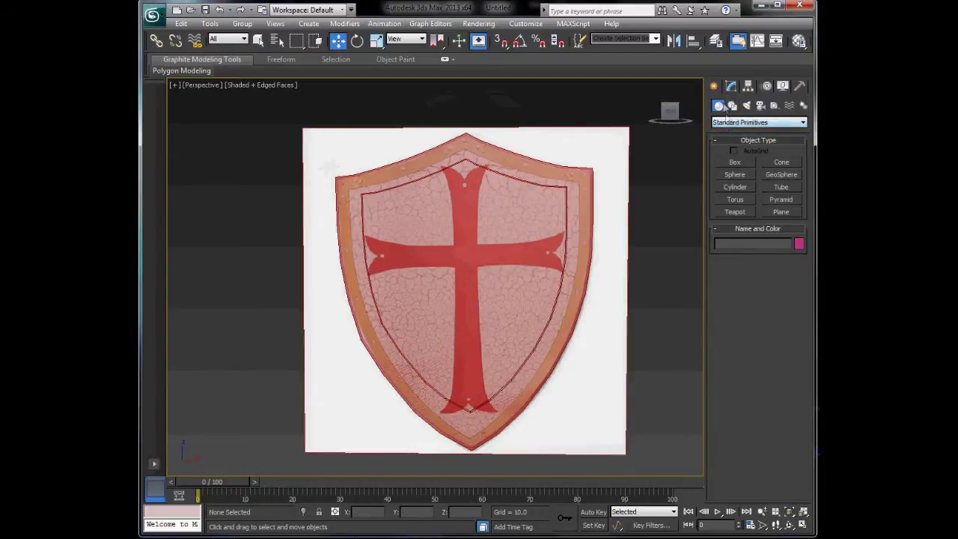
pyautogui.click(740, 176)
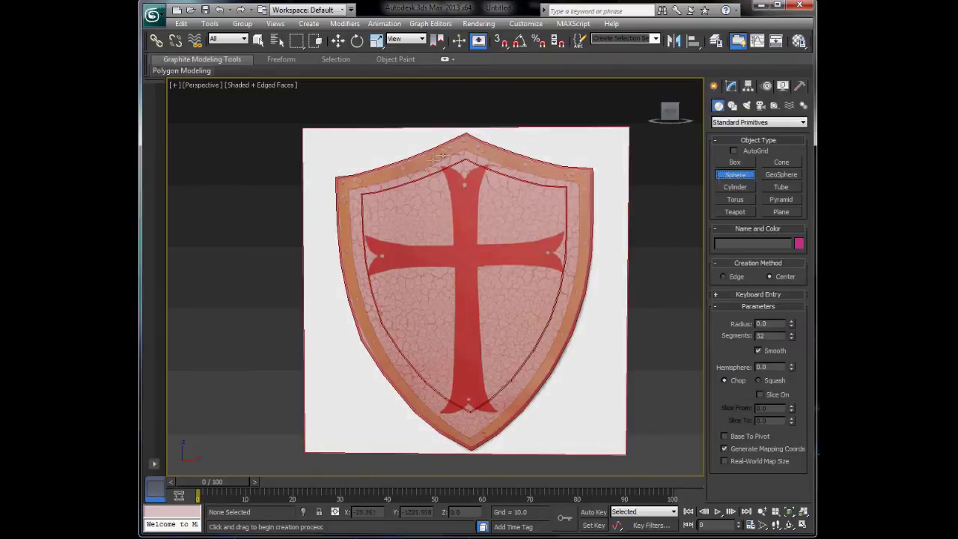
pyautogui.moveTo(442, 165); pyautogui.dragTo(459, 190, button='middle')
pyautogui.hotkey('alt', 'w')
pyautogui.middleClick(507, 172)
pyautogui.hotkey('alt', 'w')
pyautogui.scroll(2, 575, 220)
pyautogui.moveTo(575, 219); pyautogui.dragTo(436, 235, button='middle')
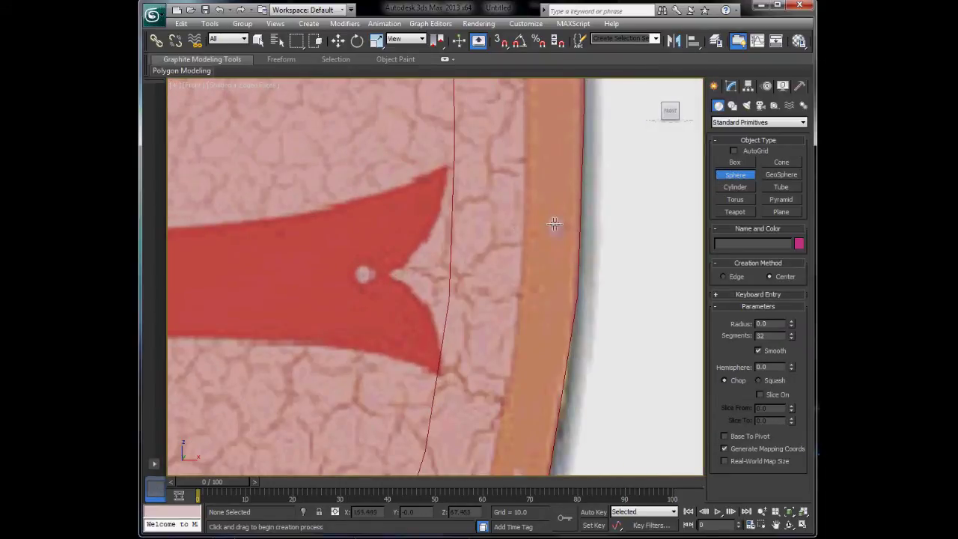
pyautogui.moveTo(515, 225); pyautogui.dragTo(506, 206)
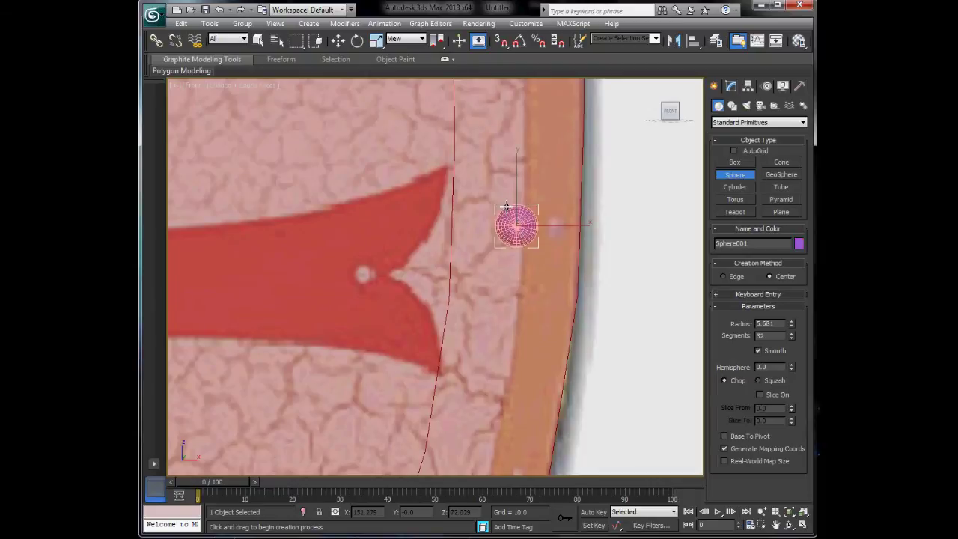
# Move the sphere about 0.9 units along negative Y in the Left view, toward the shield's front
pyautogui.hotkey('alt', 'w')
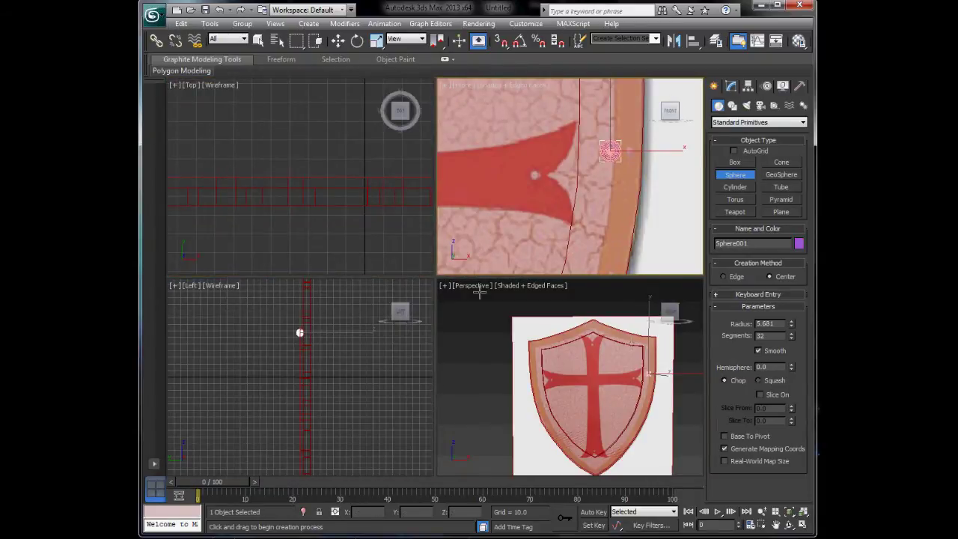
pyautogui.scroll(5, 342, 347)
pyautogui.moveTo(316, 353); pyautogui.dragTo(300, 397, button='middle')
pyautogui.press('z')
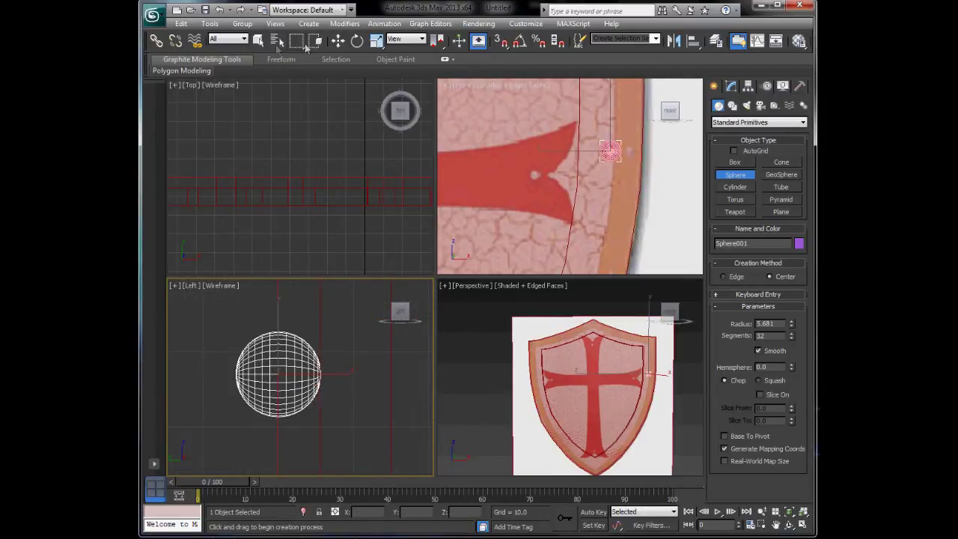
pyautogui.click(337, 42)
pyautogui.moveTo(327, 372); pyautogui.dragTo(338, 375)
# Change the sphere's object color to black
pyautogui.click(645, 403)
pyautogui.click(647, 372)
pyautogui.click(648, 374)
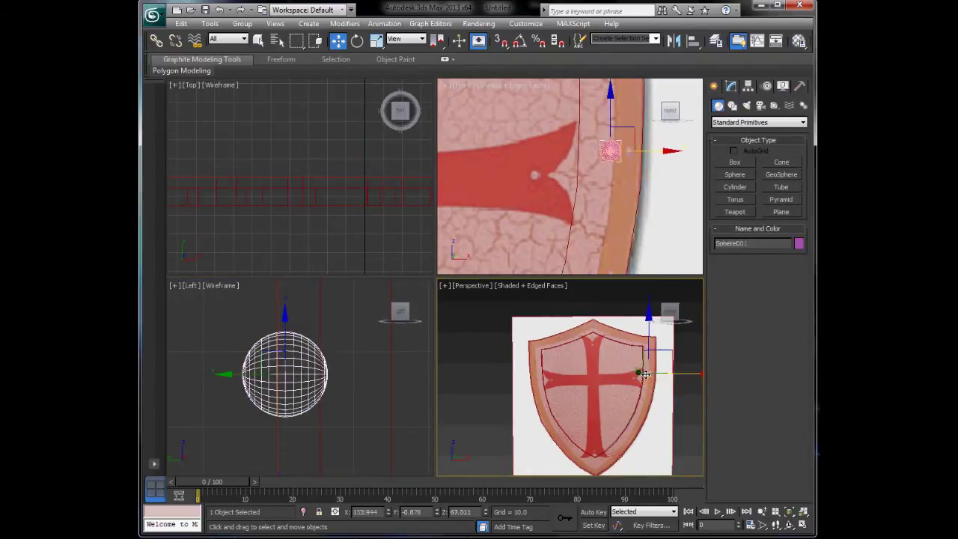
pyautogui.click(799, 244)
pyautogui.click(346, 310)
pyautogui.click(315, 350)
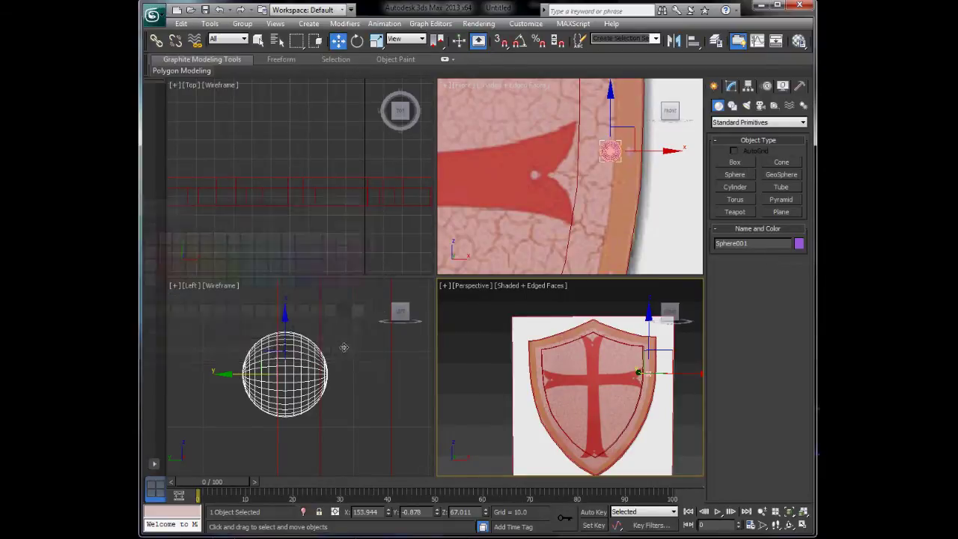
pyautogui.click(463, 389)
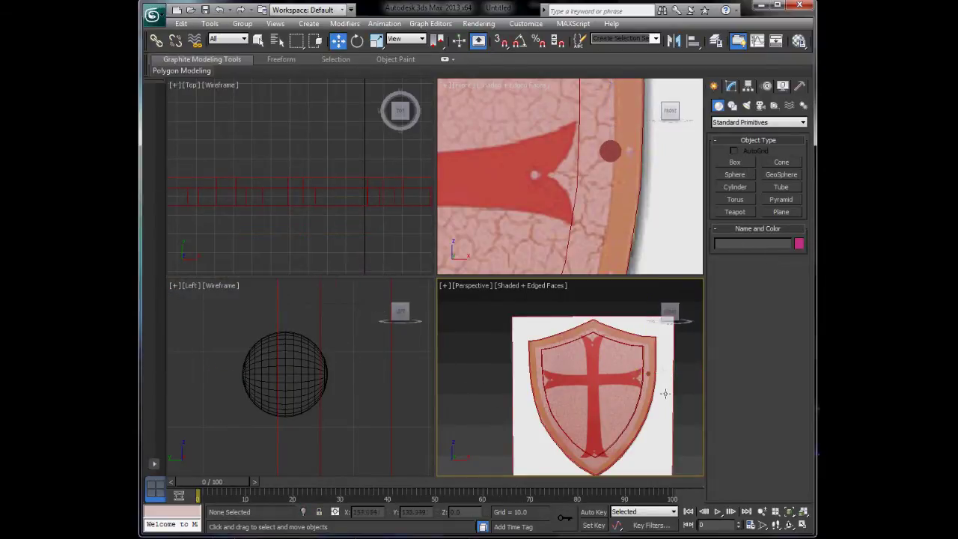
# Copy the sphere about 307 units along negative X to the shield's left rim in the maximized Front view
pyautogui.scroll(-5, 285, 374)
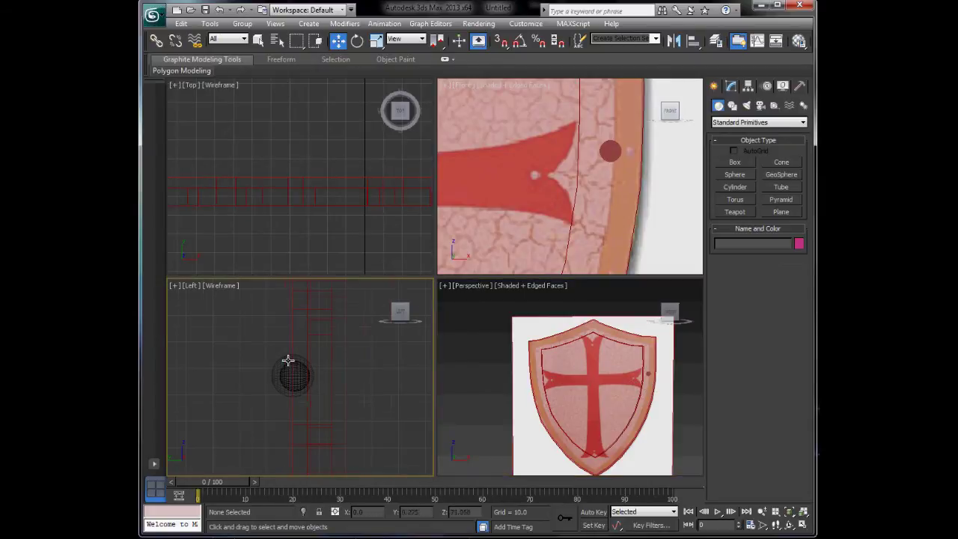
pyautogui.click(297, 376)
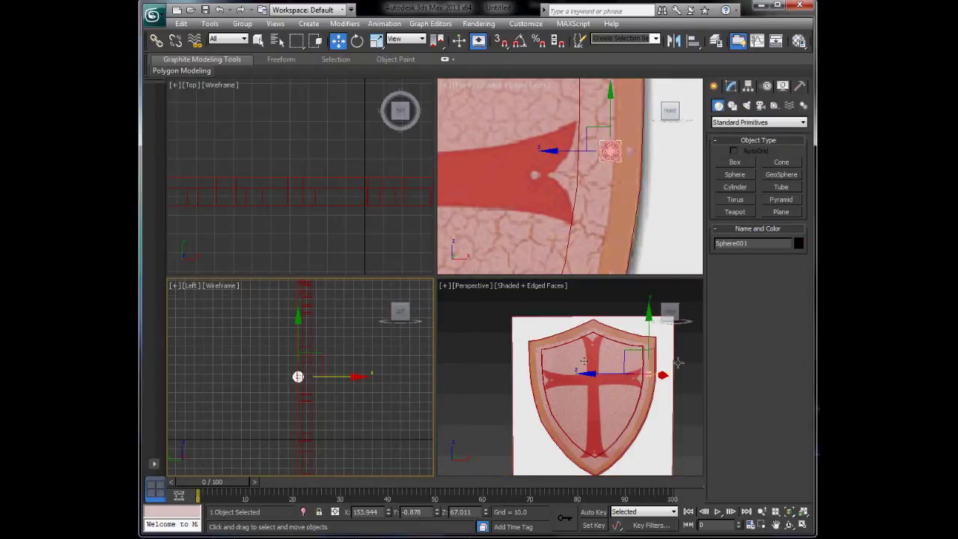
pyautogui.rightClick(538, 138)
pyautogui.hotkey('alt', 'w')
pyautogui.scroll(-1, 561, 226)
pyautogui.moveTo(561, 226); pyautogui.dragTo(495, 246, button='middle')
pyautogui.scroll(-3, 494, 251)
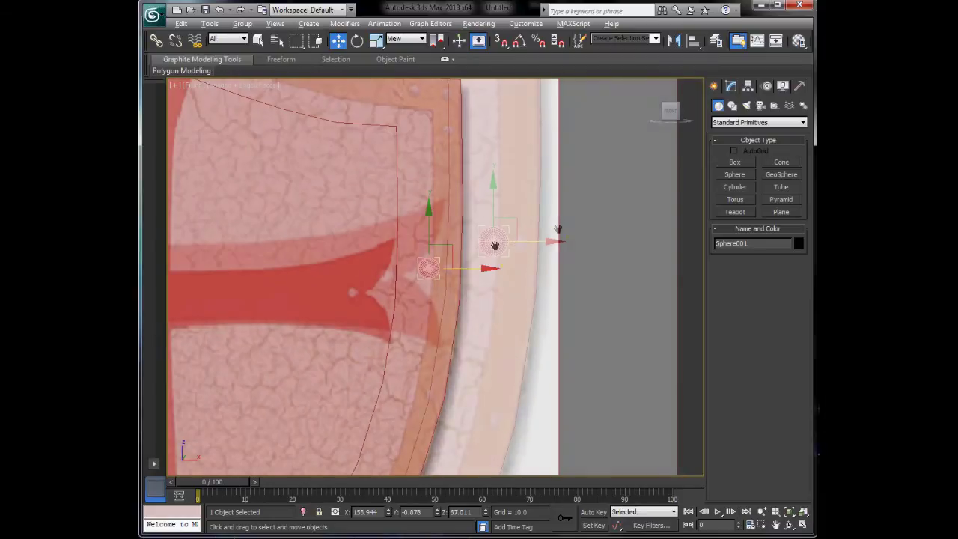
pyautogui.moveTo(516, 290); pyautogui.dragTo(601, 302, button='middle')
pyautogui.scroll(2, 598, 302)
pyautogui.moveTo(531, 278); pyautogui.dragTo(659, 286, button='middle')
pyautogui.moveTo(696, 291)
pyautogui.keyDown('shift'); pyautogui.mouseDown()
pyautogui.moveTo(287, 299)
pyautogui.moveTo(288, 310)
pyautogui.mouseUp(); pyautogui.keyUp('shift')
pyautogui.click(474, 320)
# Copy the left sphere three times down the shield's left rim, following the reference rivets
pyautogui.moveTo(373, 344); pyautogui.dragTo(397, 286, button='middle')
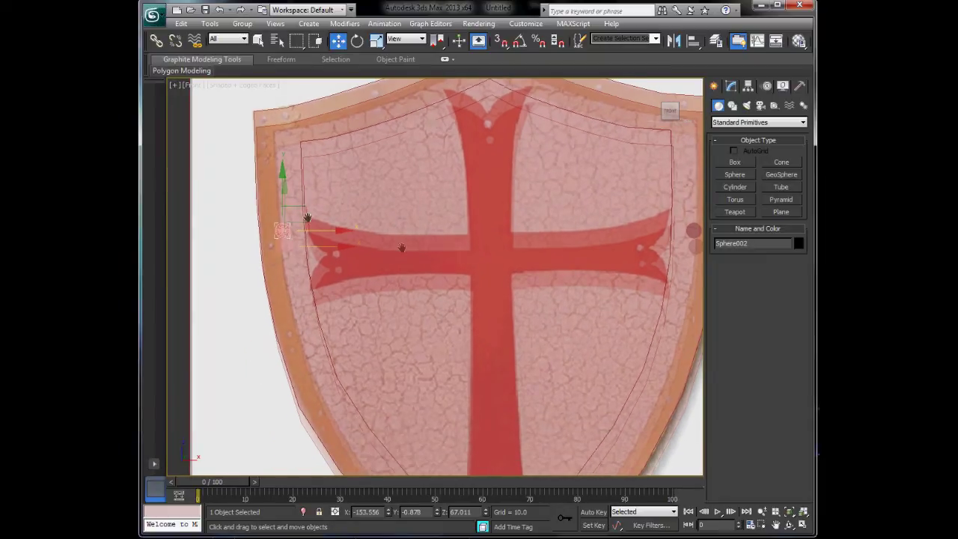
pyautogui.keyDown('shift'); pyautogui.moveTo(303, 214); pyautogui.dragTo(328, 316); pyautogui.keyUp('shift')
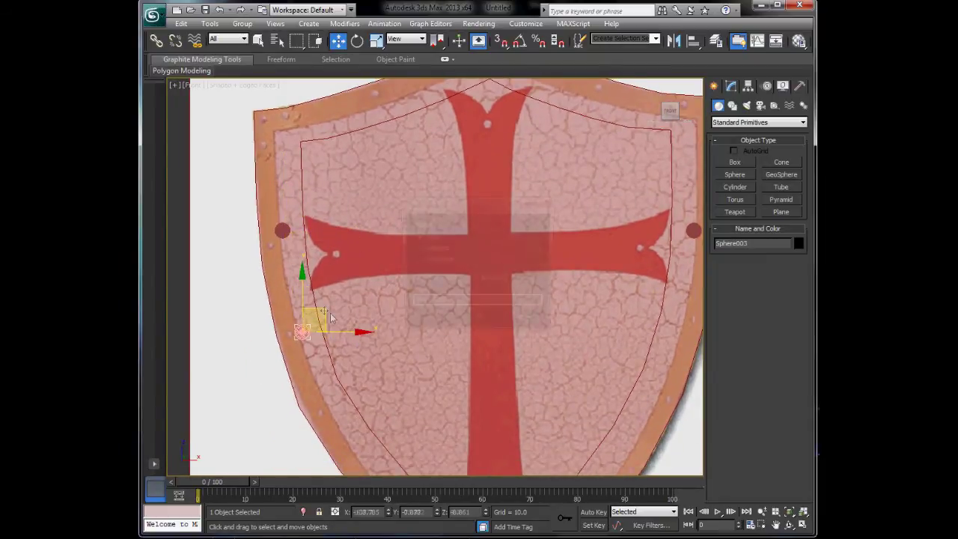
pyautogui.click(474, 322)
pyautogui.moveTo(407, 284); pyautogui.dragTo(352, 173, button='middle')
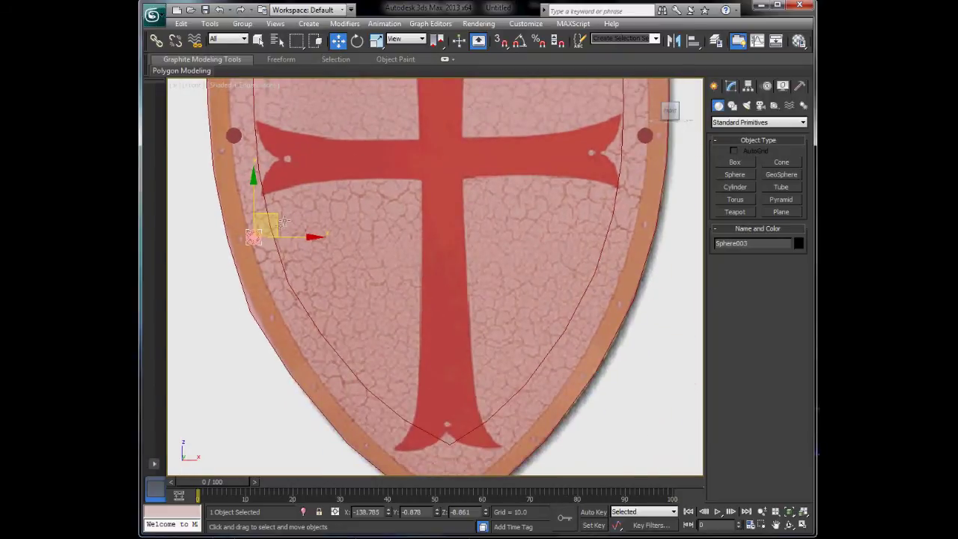
pyautogui.moveTo(277, 215)
pyautogui.keyDown('shift'); pyautogui.mouseDown()
pyautogui.moveTo(306, 295)
pyautogui.moveTo(342, 353)
pyautogui.mouseUp(); pyautogui.keyUp('shift')
pyautogui.click(476, 323)
pyautogui.click(468, 324)
# Copy the sphere once more along the lower left rim and place three further copies at the shield's bottom tip
pyautogui.moveTo(440, 343); pyautogui.dragTo(409, 247, button='middle')
pyautogui.moveTo(321, 261)
pyautogui.keyDown('shift'); pyautogui.mouseDown()
pyautogui.moveTo(356, 315)
pyautogui.moveTo(367, 311)
pyautogui.moveTo(415, 365)
pyautogui.moveTo(410, 371)
pyautogui.moveTo(416, 358)
pyautogui.moveTo(479, 372)
pyautogui.moveTo(459, 351)
pyautogui.moveTo(430, 380)
pyautogui.mouseUp(); pyautogui.keyUp('shift')
pyautogui.click(480, 324)
pyautogui.click(473, 322)
pyautogui.click(481, 322)
pyautogui.click(478, 322)
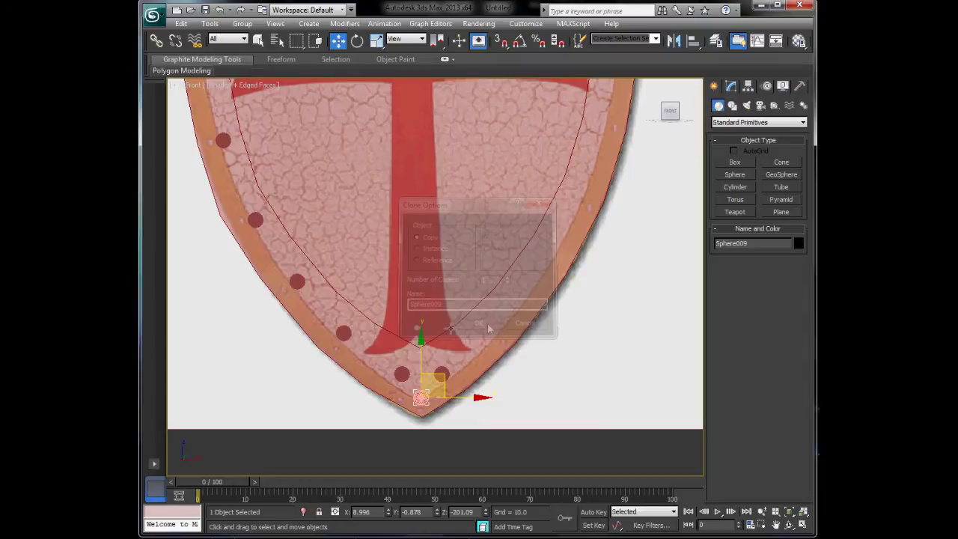
# Select the shield body and freeze it
pyautogui.moveTo(351, 371); pyautogui.dragTo(334, 412, button='middle')
pyautogui.click(327, 377)
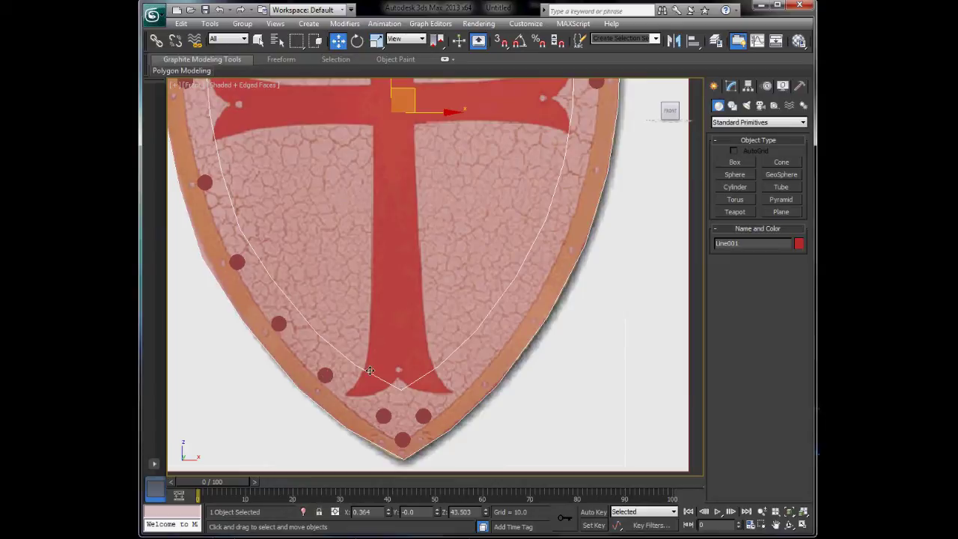
pyautogui.rightClick(370, 370)
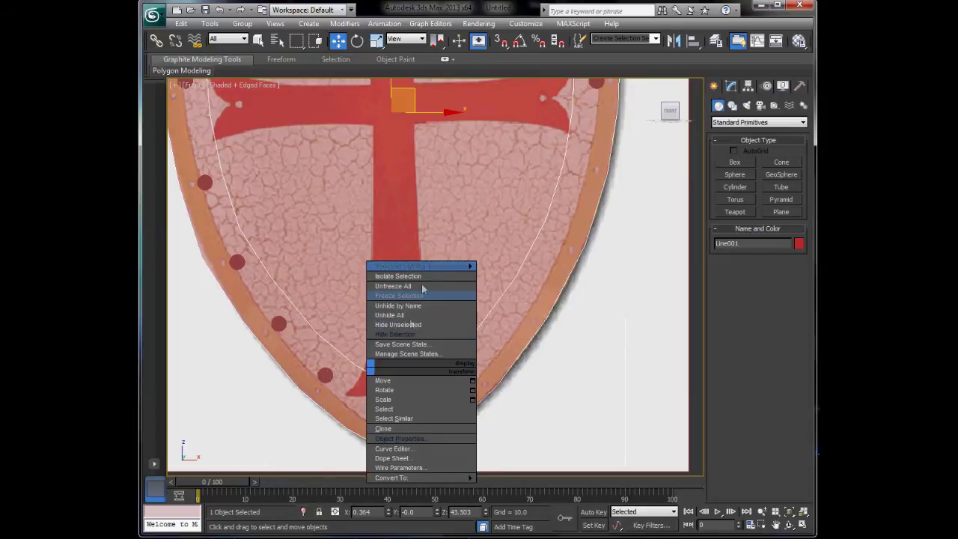
pyautogui.click(421, 296)
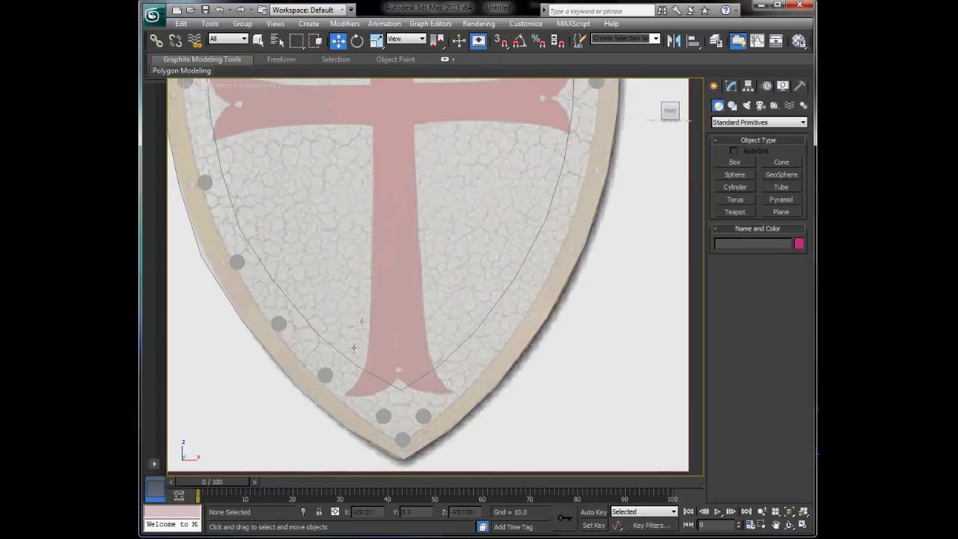
# Copy three spheres from the lower left rim along X and spread the copies along the shield's lower right rim
pyautogui.click(323, 374)
pyautogui.keyDown('ctrl'); pyautogui.click(278, 323); pyautogui.keyUp('ctrl')
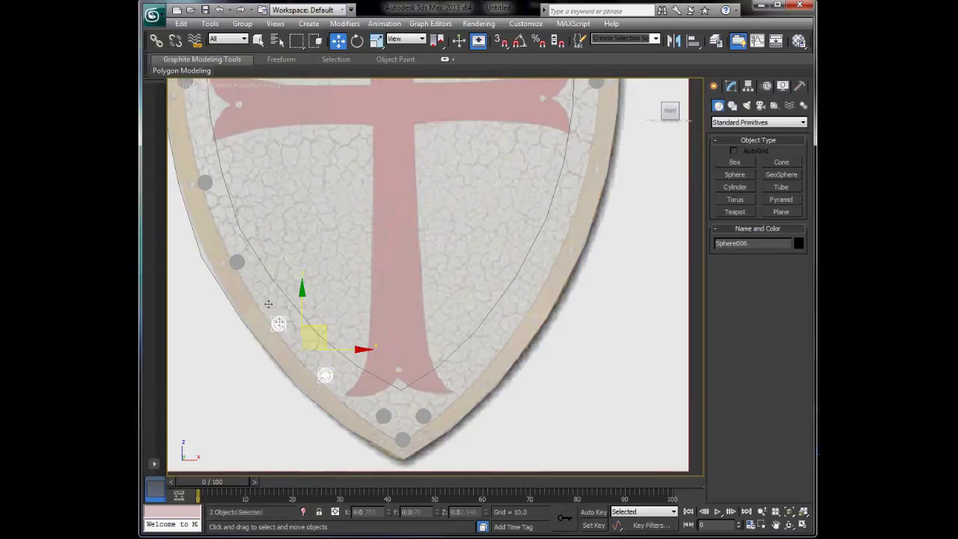
pyautogui.keyDown('ctrl'); pyautogui.click(238, 262); pyautogui.keyUp('ctrl')
pyautogui.moveTo(319, 319)
pyautogui.keyDown('shift'); pyautogui.mouseDown()
pyautogui.moveTo(492, 321)
pyautogui.moveTo(464, 318)
pyautogui.mouseUp(); pyautogui.keyUp('shift')
pyautogui.click(478, 321)
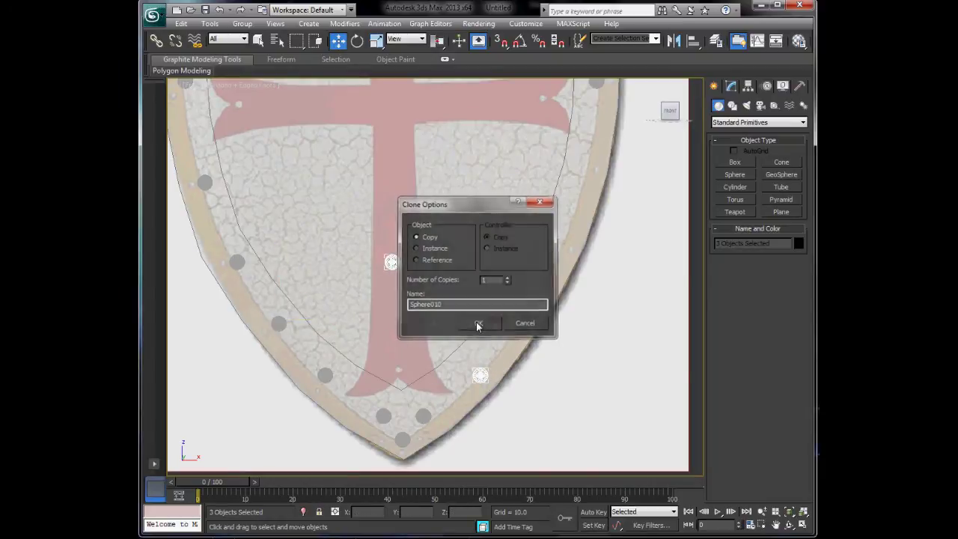
pyautogui.keyDown('ctrl'); pyautogui.click(392, 261); pyautogui.keyUp('ctrl')
pyautogui.moveTo(468, 297); pyautogui.dragTo(553, 297)
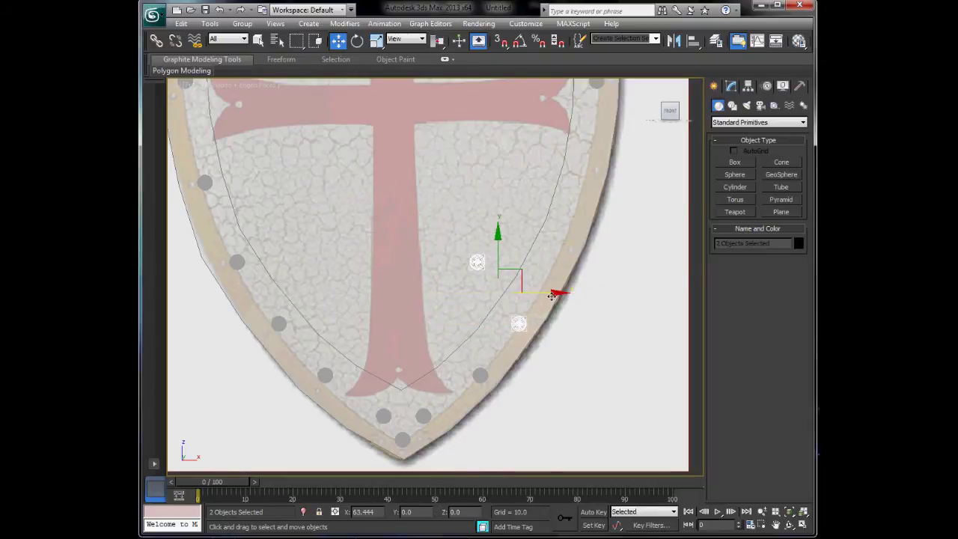
pyautogui.click(477, 261)
pyautogui.moveTo(527, 262); pyautogui.dragTo(602, 264)
pyautogui.moveTo(593, 299); pyautogui.dragTo(594, 309, button='middle')
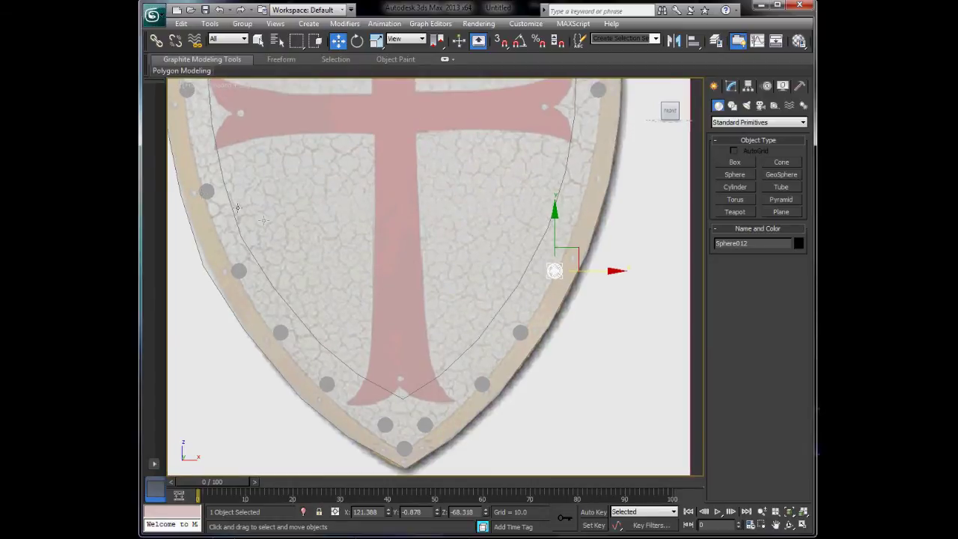
# Copy the next sphere up on the left rim along X to the matching place on the right rim
pyautogui.click(208, 192)
pyautogui.moveTo(251, 192)
pyautogui.mouseDown()
pyautogui.moveTo(479, 194)
pyautogui.moveTo(626, 213)
pyautogui.mouseUp()
pyautogui.click(476, 322)
# Copy the two spheres beside the cross's arms about 66 units upward along the left and right rims
pyautogui.moveTo(449, 282); pyautogui.dragTo(485, 538, button='middle')
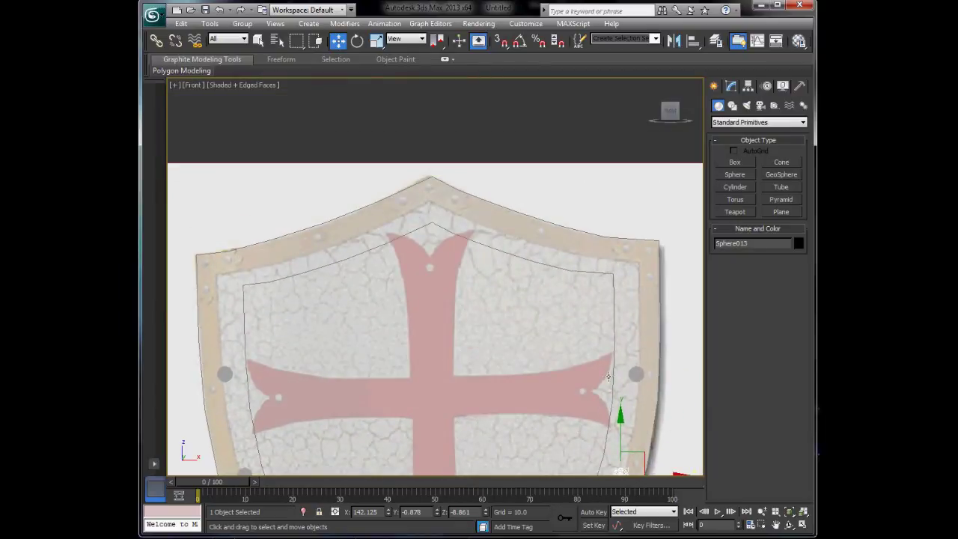
pyautogui.click(638, 376)
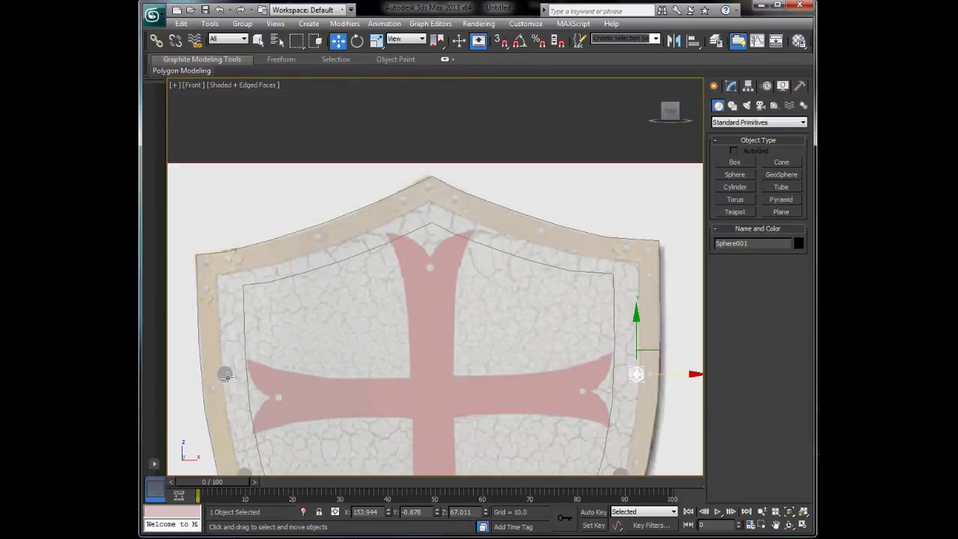
pyautogui.keyDown('ctrl'); pyautogui.click(226, 374); pyautogui.keyUp('ctrl')
pyautogui.moveTo(432, 325)
pyautogui.keyDown('shift'); pyautogui.mouseDown()
pyautogui.moveTo(431, 217)
pyautogui.moveTo(432, 237)
pyautogui.mouseUp(); pyautogui.keyUp('shift')
pyautogui.click(478, 320)
# Copy the two uppermost rim spheres straight up to the shield's upper corners
pyautogui.click(226, 289)
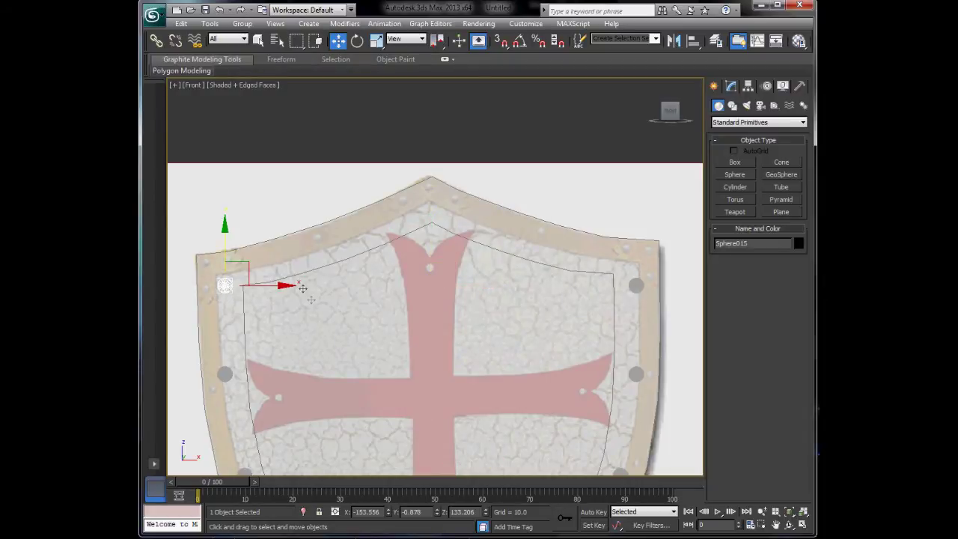
pyautogui.moveTo(283, 285)
pyautogui.mouseDown()
pyautogui.moveTo(266, 285)
pyautogui.moveTo(279, 286)
pyautogui.mouseUp()
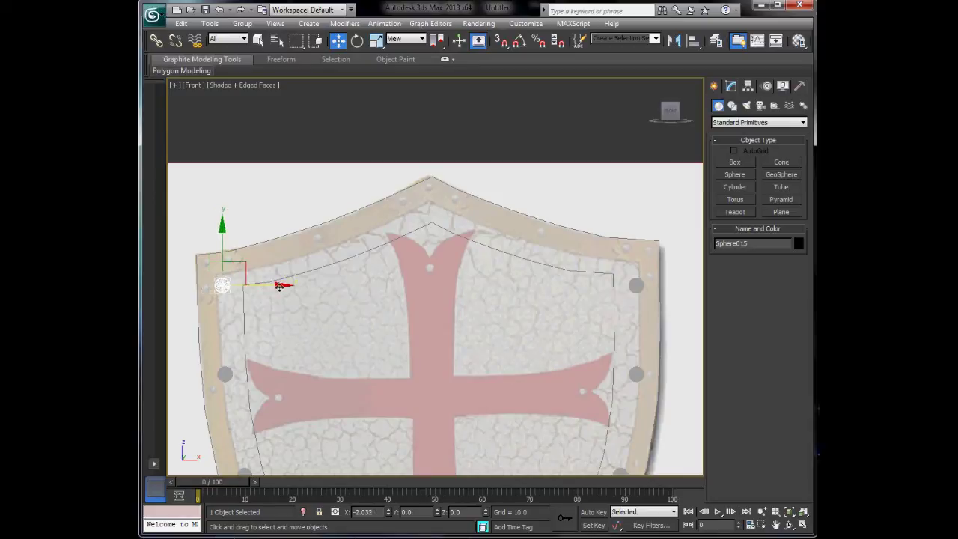
pyautogui.hotkey('ctrl', 'z')
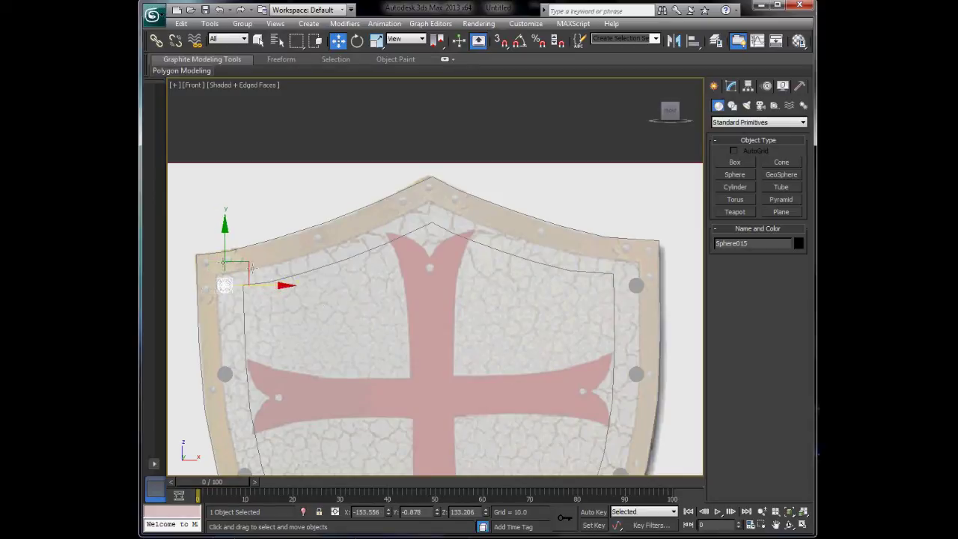
pyautogui.keyDown('ctrl'); pyautogui.click(635, 283); pyautogui.keyUp('ctrl')
pyautogui.keyDown('shift'); pyautogui.moveTo(430, 237); pyautogui.dragTo(430, 212); pyautogui.keyUp('shift')
pyautogui.click(480, 320)
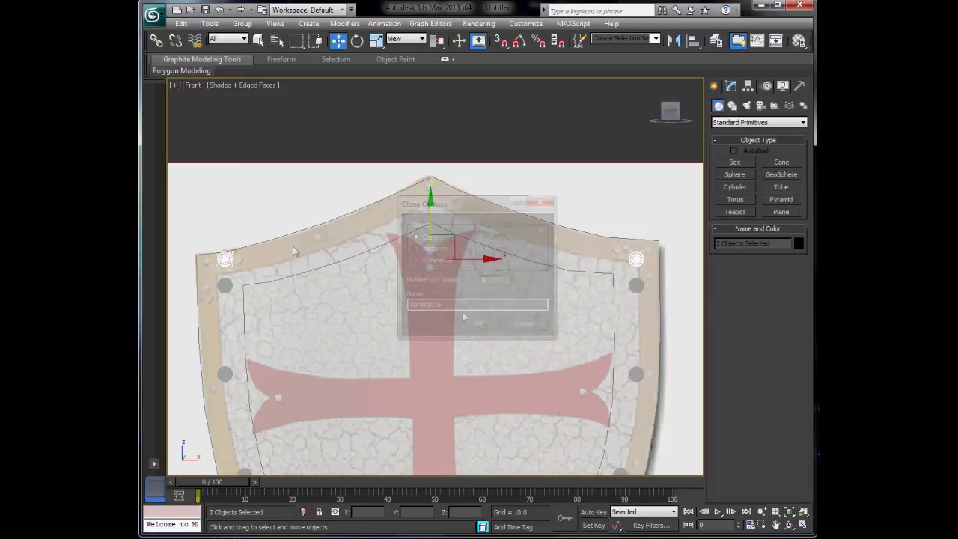
# Shift the two corner spheres inward along the top rim and copy the right one to the upper right corner
pyautogui.click(225, 259)
pyautogui.moveTo(247, 241); pyautogui.dragTo(276, 242)
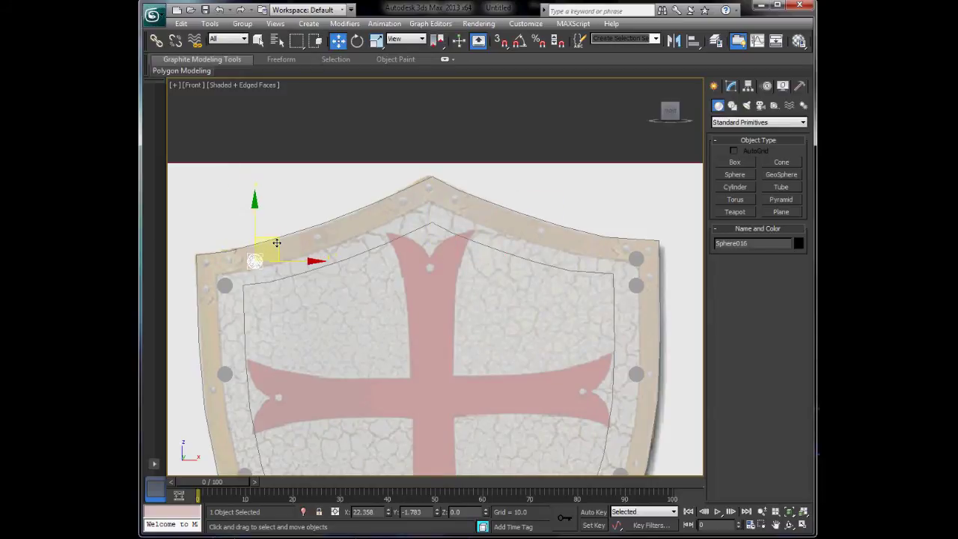
pyautogui.click(635, 260)
pyautogui.moveTo(656, 238)
pyautogui.mouseDown()
pyautogui.moveTo(636, 237)
pyautogui.moveTo(675, 237)
pyautogui.mouseUp()
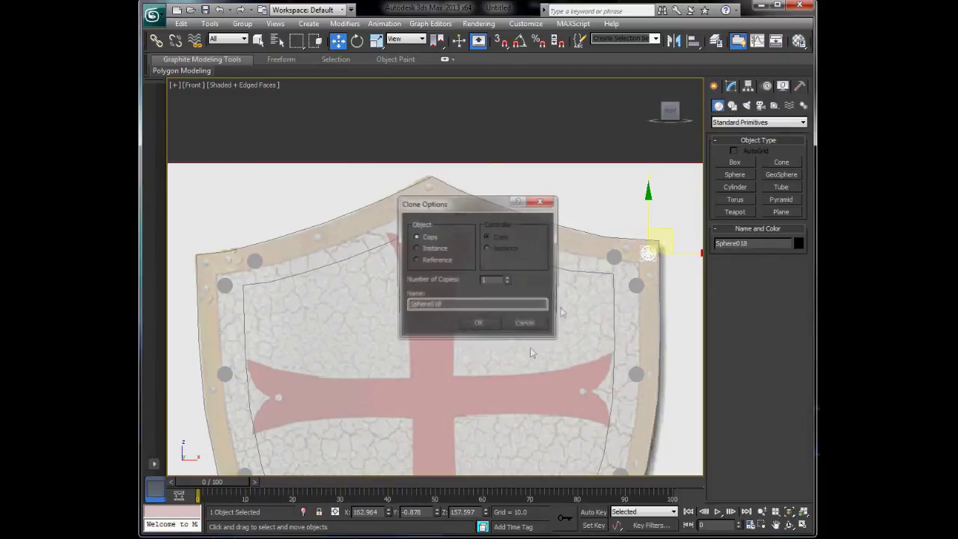
pyautogui.click(478, 322)
# Copy the leftmost sphere on the top rim to the shield's upper left corner
pyautogui.click(254, 261)
pyautogui.keyDown('shift'); pyautogui.moveTo(275, 239); pyautogui.dragTo(230, 247); pyautogui.keyUp('shift')
pyautogui.press('Return')
# Copy the sphere just below the upper left corner to the middle of the top rim's left slope
pyautogui.click(224, 284)
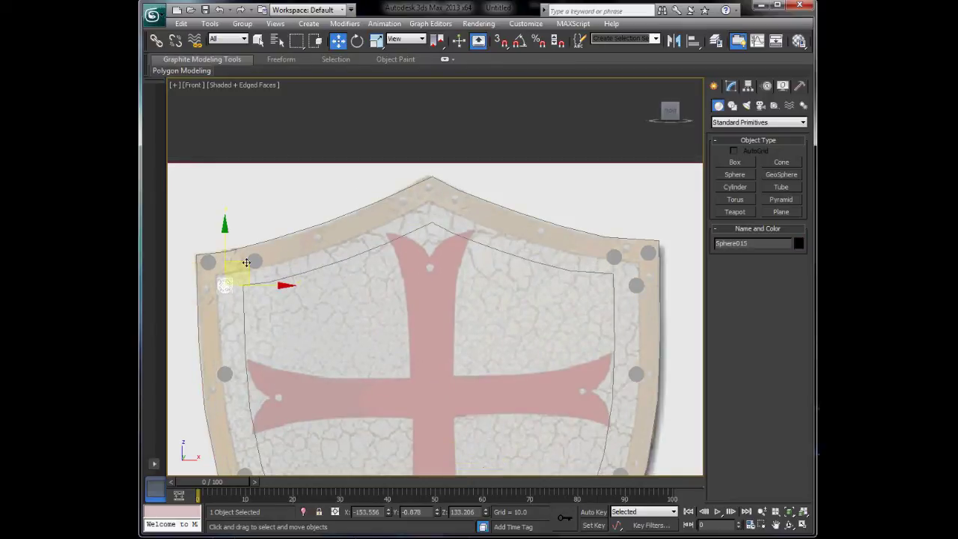
pyautogui.moveTo(246, 262)
pyautogui.mouseDown()
pyautogui.moveTo(239, 272)
pyautogui.moveTo(271, 241)
pyautogui.moveTo(346, 225)
pyautogui.mouseUp()
pyautogui.click(475, 322)
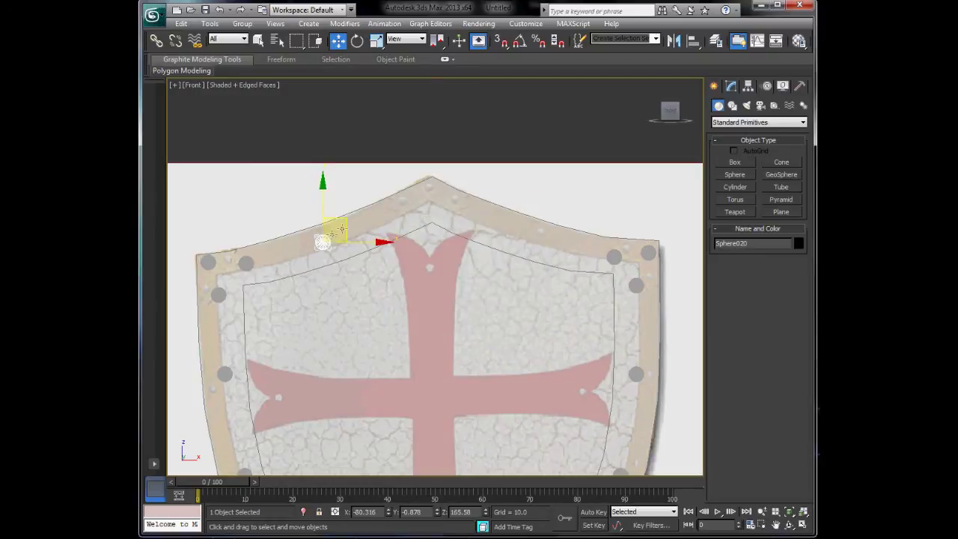
# Copy the left slope's sphere to the top rim's right slope, and place three more copies around the shield's peak
pyautogui.moveTo(343, 223)
pyautogui.keyDown('shift'); pyautogui.mouseDown()
pyautogui.moveTo(566, 224)
pyautogui.moveTo(559, 222)
pyautogui.mouseUp(); pyautogui.keyUp('shift')
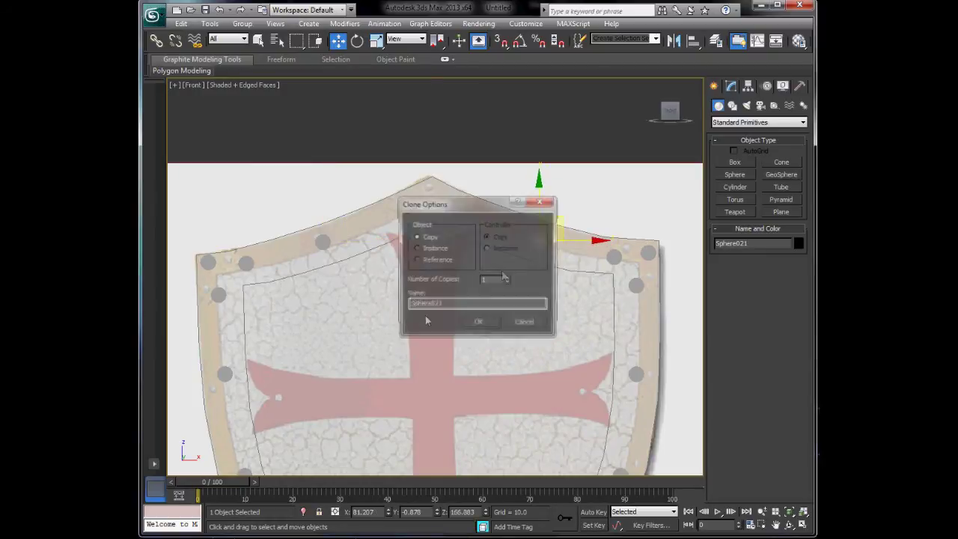
pyautogui.click(481, 324)
pyautogui.scroll(3, 533, 306)
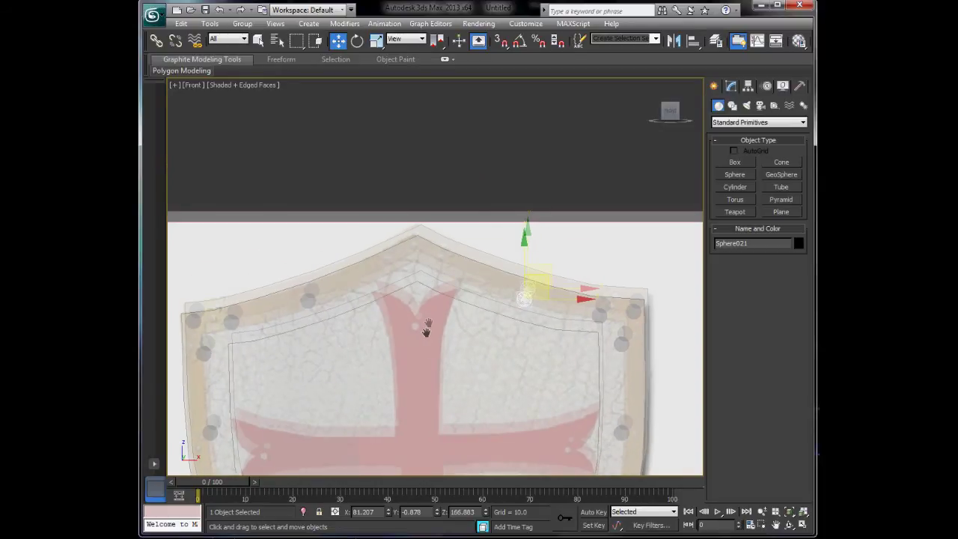
pyautogui.moveTo(597, 286)
pyautogui.keyDown('shift'); pyautogui.mouseDown()
pyautogui.moveTo(458, 242)
pyautogui.moveTo(489, 243)
pyautogui.mouseUp(); pyautogui.keyUp('shift')
pyautogui.moveTo(522, 271)
pyautogui.keyDown('shift'); pyautogui.mouseDown()
pyautogui.moveTo(443, 218)
pyautogui.moveTo(398, 247)
pyautogui.mouseUp(); pyautogui.keyUp('shift')
pyautogui.click(477, 324)
pyautogui.click(481, 321)
pyautogui.keyDown('shift'); pyautogui.moveTo(401, 245); pyautogui.dragTo(404, 245); pyautogui.keyUp('shift')
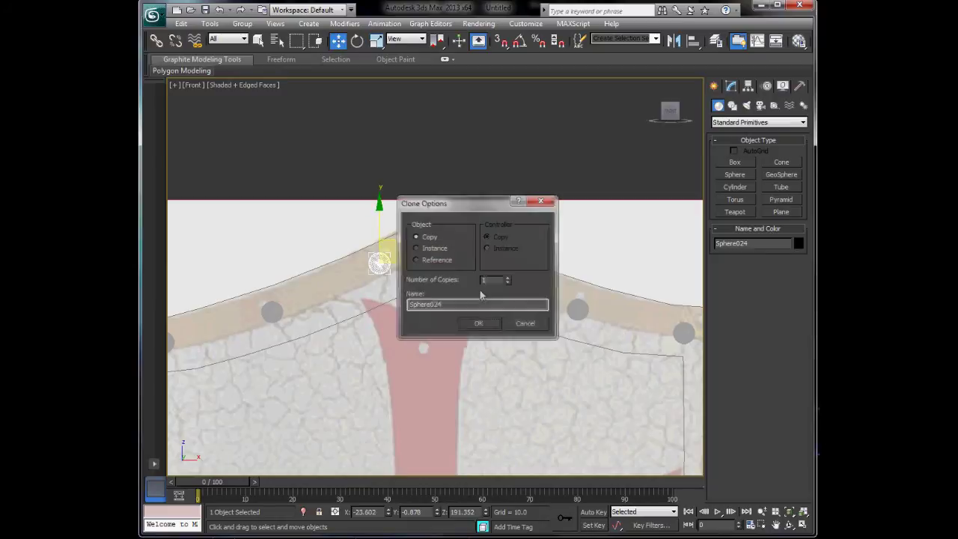
pyautogui.click(477, 321)
# Unhide all objects to bring back the cross, and hide the textured reference plane
pyautogui.scroll(-3, 472, 301)
pyautogui.click(479, 346)
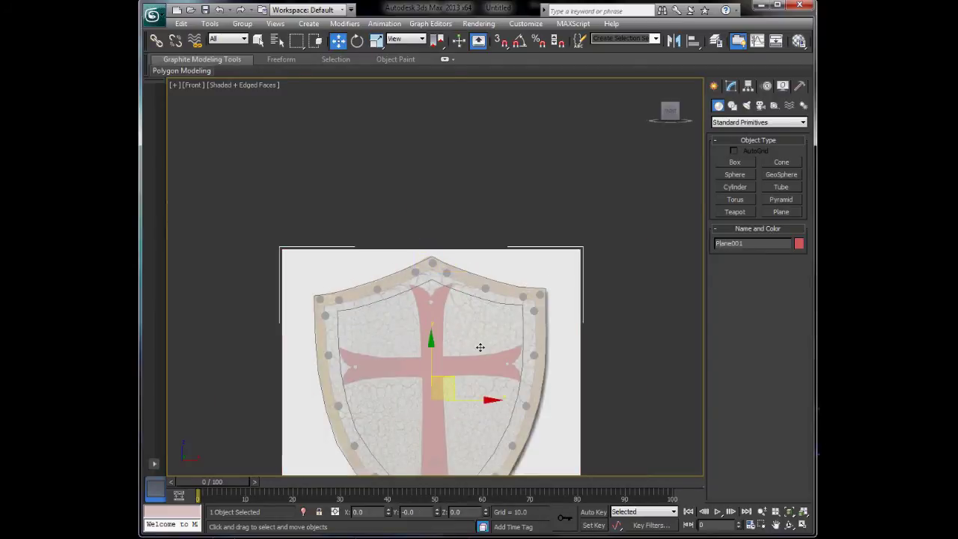
pyautogui.rightClick(500, 345)
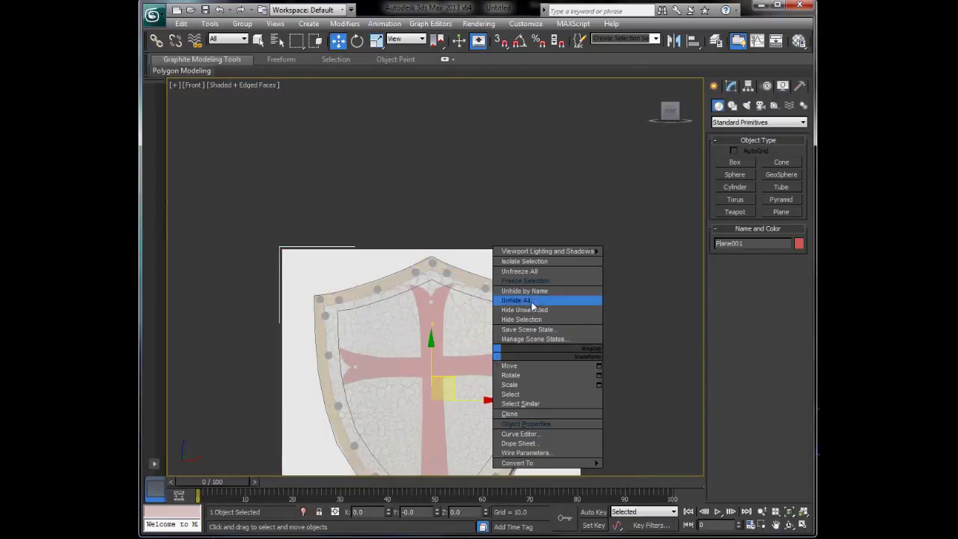
pyautogui.click(536, 301)
pyautogui.rightClick(569, 277)
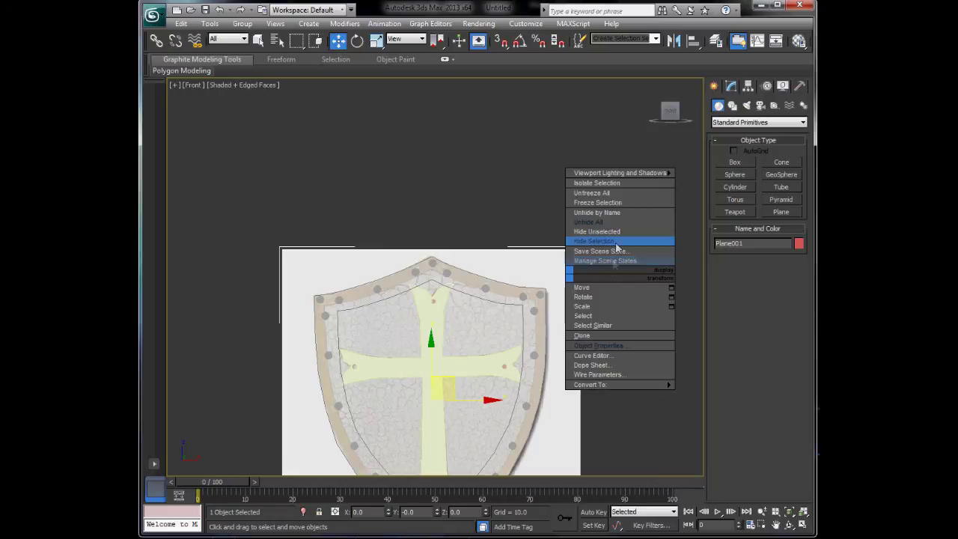
pyautogui.click(615, 250)
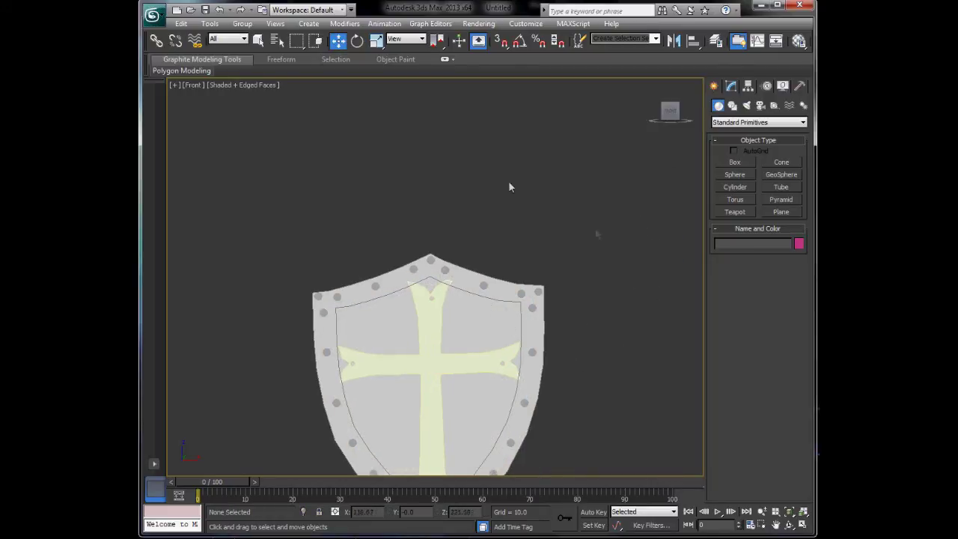
# Unfreeze all frozen objects in the scene
pyautogui.moveTo(305, 197); pyautogui.dragTo(432, 310)
pyautogui.rightClick(322, 194)
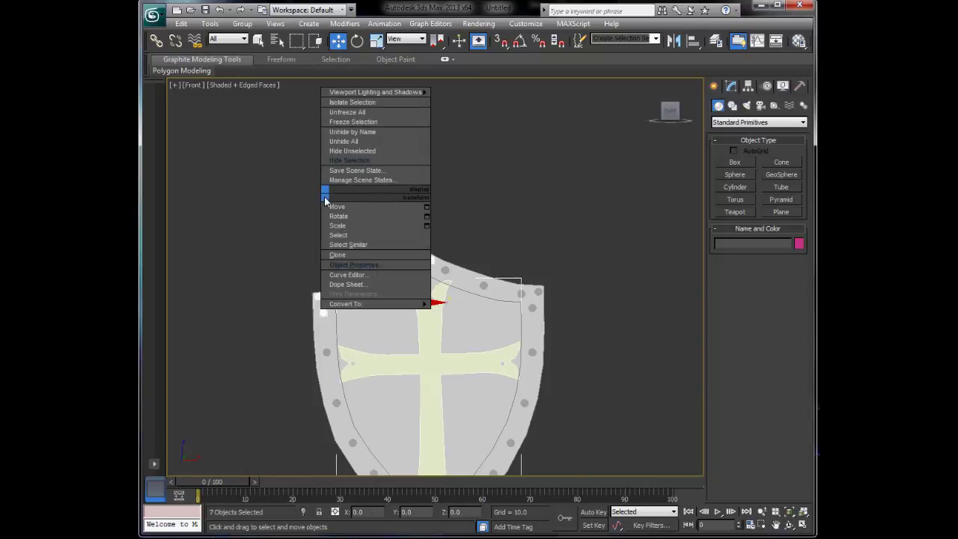
pyautogui.click(375, 124)
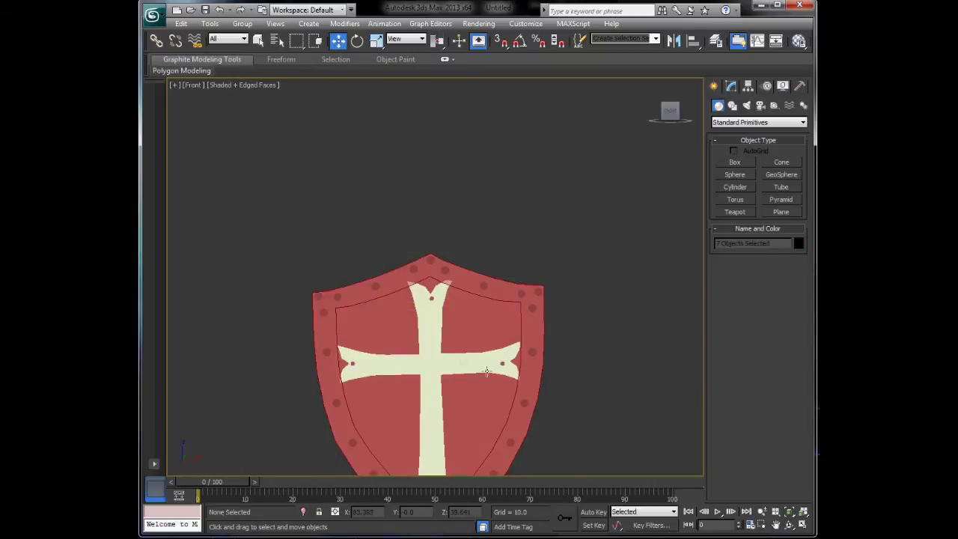
# Turn off See-Through display for the shield body in its object properties, working in the maximized perspective view
pyautogui.moveTo(564, 411); pyautogui.dragTo(561, 270, button='middle')
pyautogui.hotkey('alt', 'w')
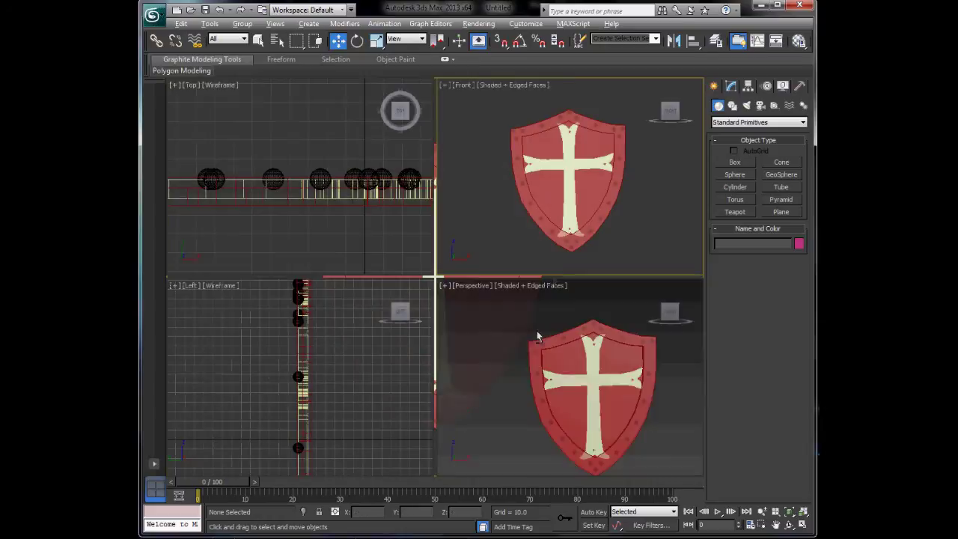
pyautogui.hotkey('alt', 'w')
pyautogui.keyDown('alt'); pyautogui.moveTo(548, 419); pyautogui.dragTo(531, 389, button='middle'); pyautogui.keyUp('alt')
pyautogui.click(456, 264)
pyautogui.rightClick(399, 252)
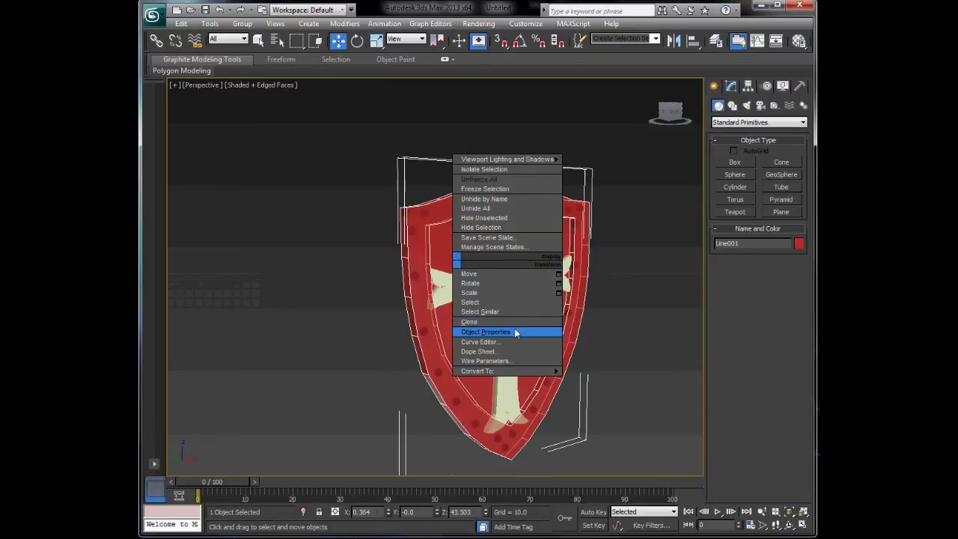
pyautogui.click(516, 330)
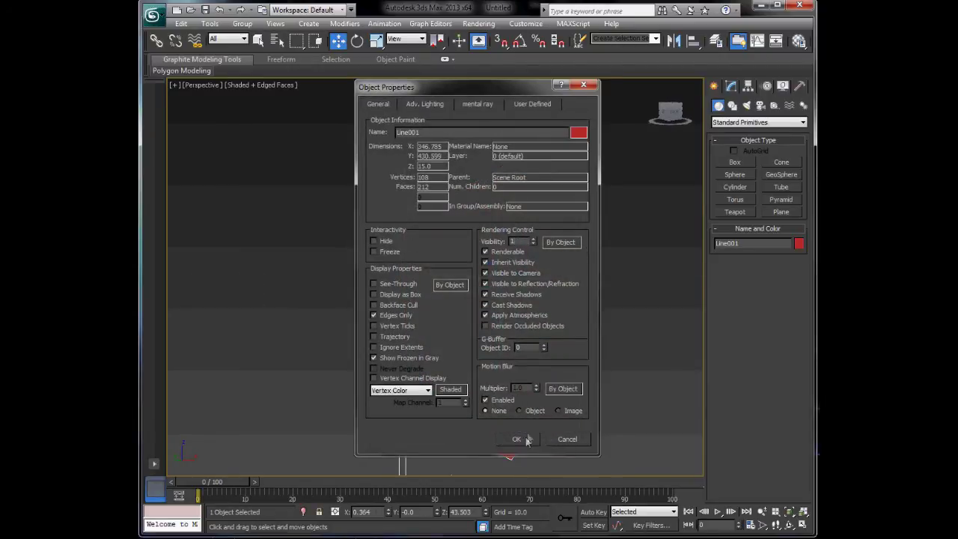
pyautogui.click(516, 439)
pyautogui.click(674, 394)
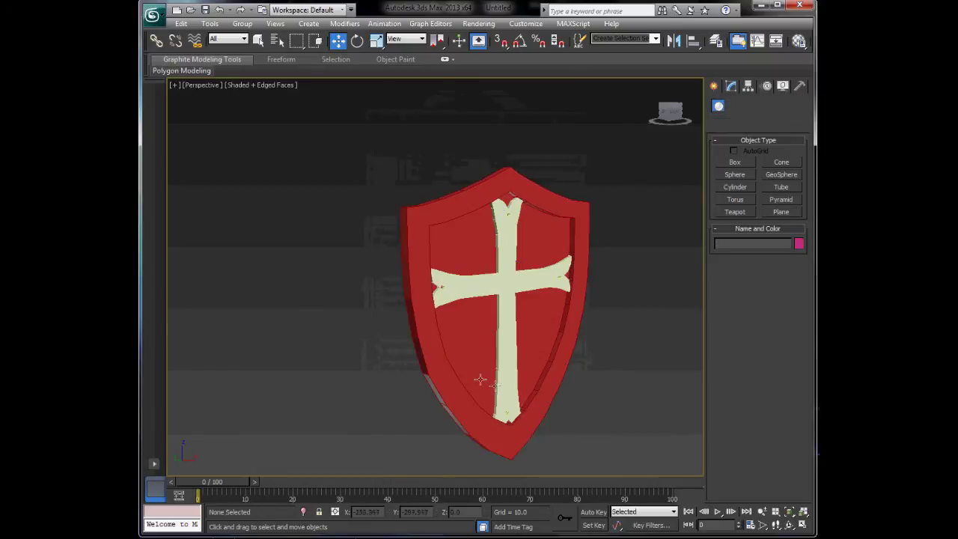
# Select only the rim spheres, excluding the shield body and cross, and move them about -12.6 along Y to the front
pyautogui.keyDown('alt'); pyautogui.moveTo(479, 380); pyautogui.dragTo(631, 380, button='middle'); pyautogui.keyUp('alt')
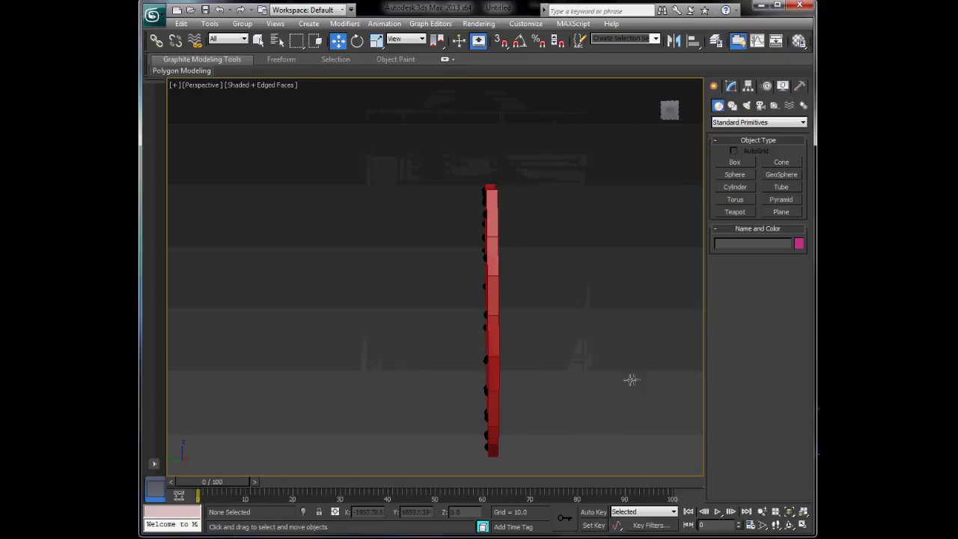
pyautogui.keyDown('alt'); pyautogui.moveTo(541, 338); pyautogui.dragTo(460, 365, button='middle'); pyautogui.keyUp('alt')
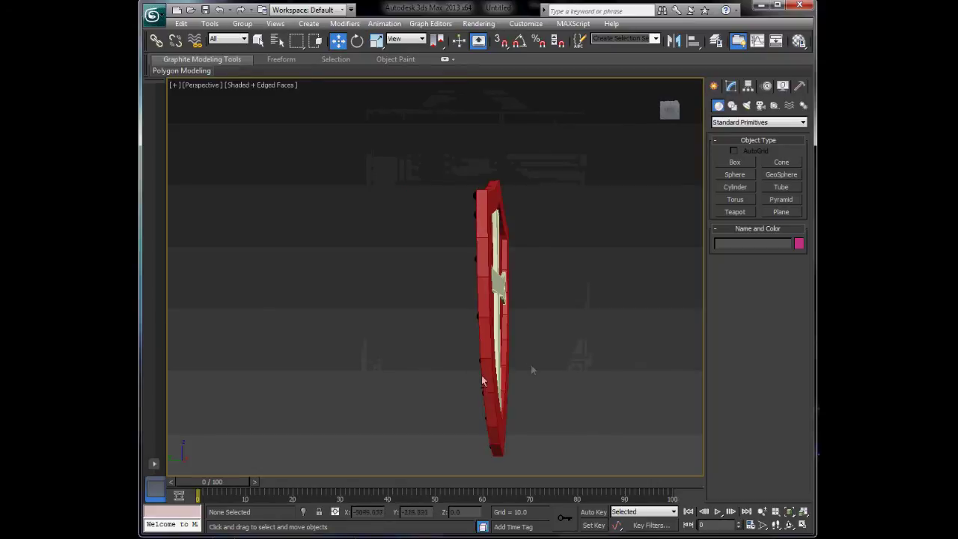
pyautogui.keyDown('alt'); pyautogui.moveTo(530, 366); pyautogui.dragTo(433, 395, button='middle'); pyautogui.keyUp('alt')
pyautogui.hotkey('ctrl', 'a')
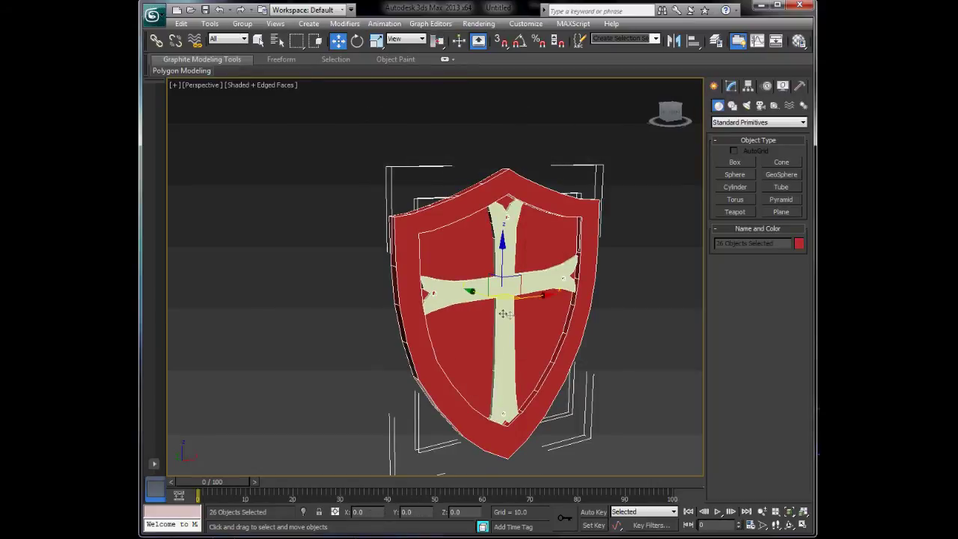
pyautogui.keyDown('alt'); pyautogui.click(460, 327); pyautogui.keyUp('alt')
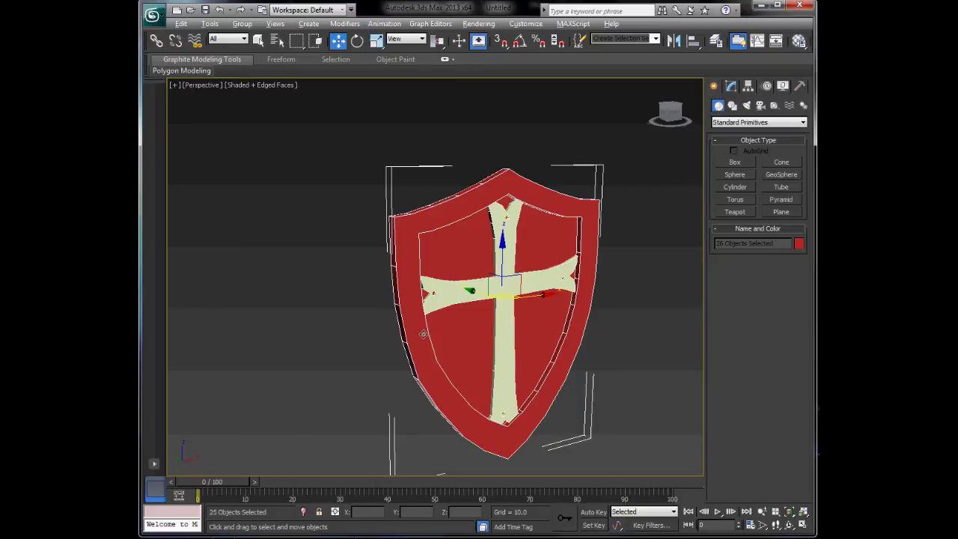
pyautogui.keyDown('alt'); pyautogui.click(424, 335); pyautogui.keyUp('alt')
pyautogui.keyDown('alt'); pyautogui.moveTo(438, 400); pyautogui.dragTo(474, 399, button='middle'); pyautogui.keyUp('alt')
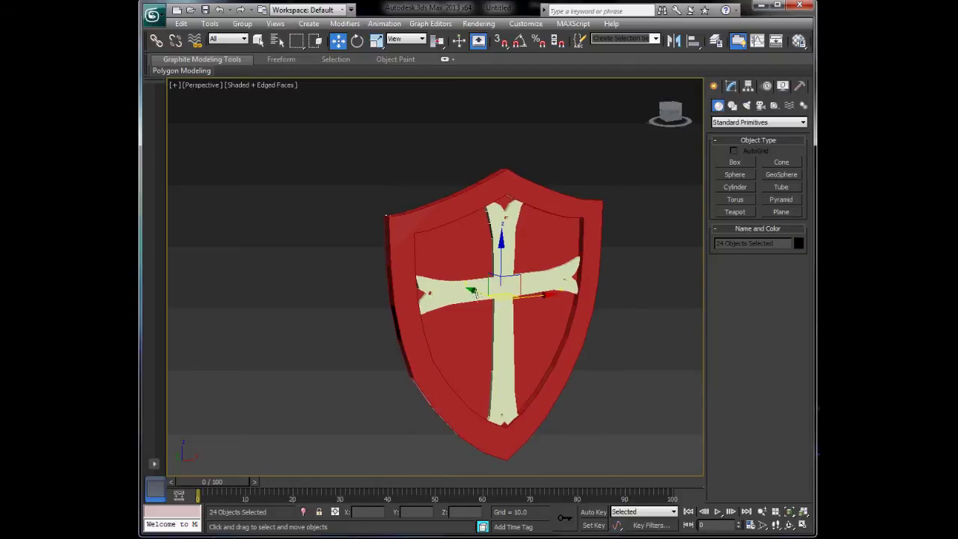
pyautogui.moveTo(476, 294); pyautogui.dragTo(476, 292)
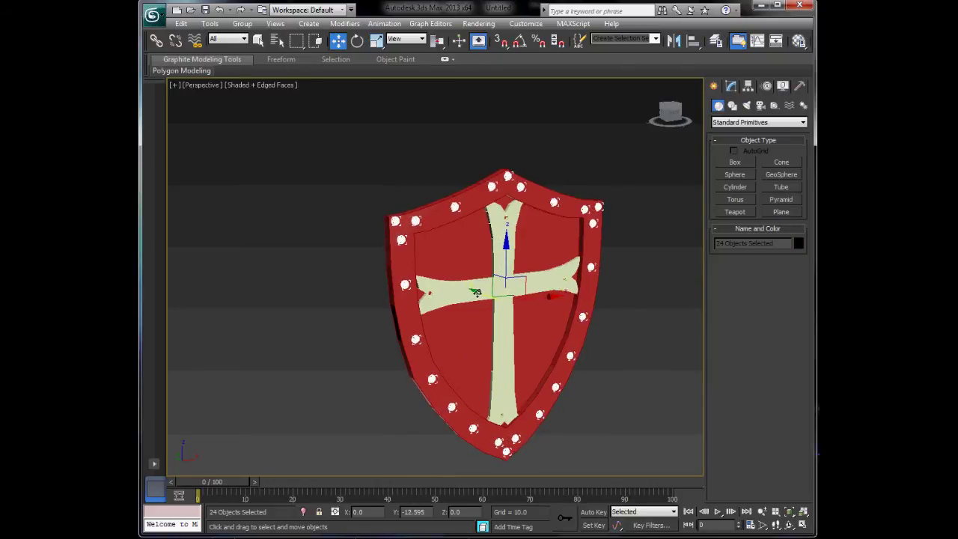
# Check how the moved rivets sit on the rim in the other views and from the front in perspective
pyautogui.hotkey('alt', 'w')
pyautogui.moveTo(338, 349); pyautogui.dragTo(324, 391, button='middle')
pyautogui.click(390, 381)
pyautogui.click(665, 431)
pyautogui.hotkey('alt', 'w')
pyautogui.scroll(2, 486, 376)
pyautogui.keyDown('alt'); pyautogui.moveTo(488, 378); pyautogui.dragTo(486, 437, button='middle'); pyautogui.keyUp('alt')
pyautogui.keyDown('alt'); pyautogui.moveTo(469, 376); pyautogui.dragTo(519, 397, button='middle'); pyautogui.keyUp('alt')
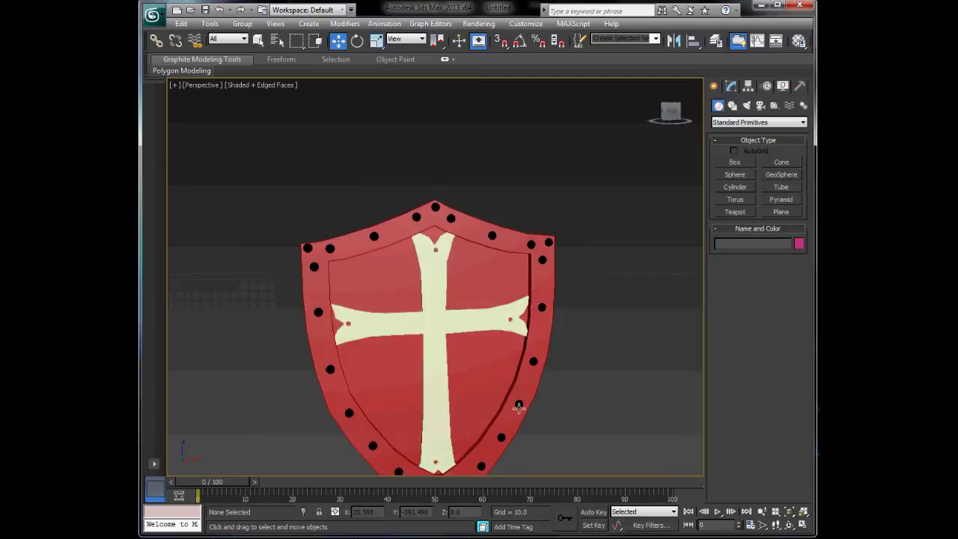
# Change the shield body's object color to the light gray custom color
pyautogui.click(438, 320)
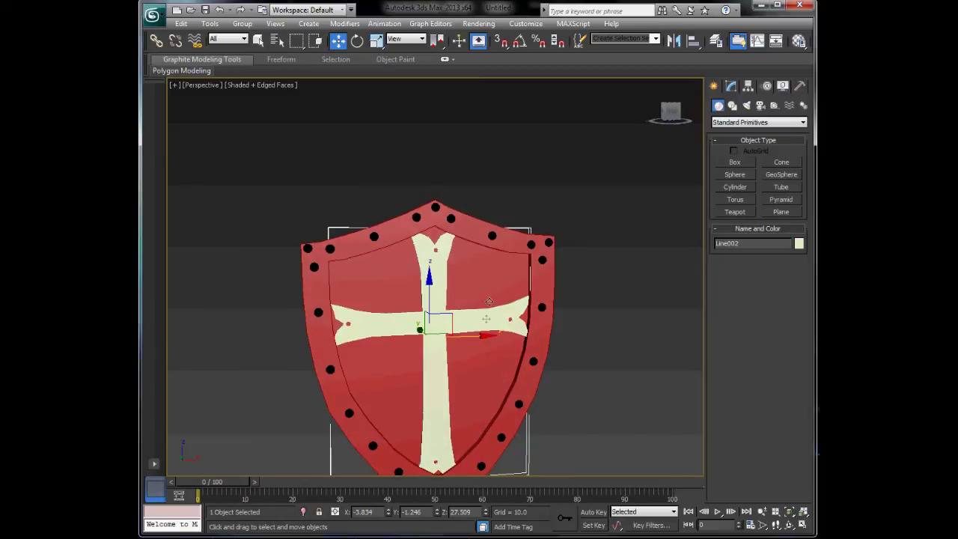
pyautogui.click(459, 282)
pyautogui.click(798, 242)
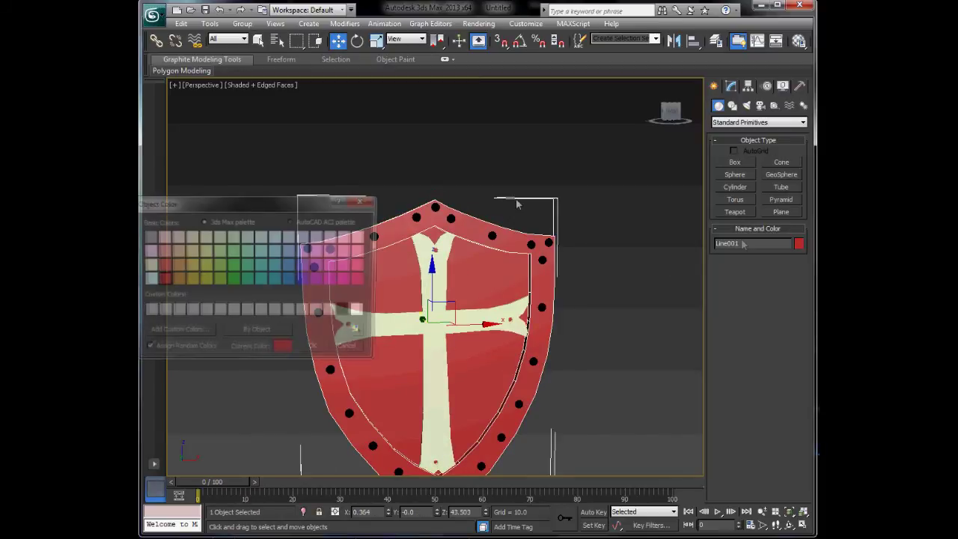
pyautogui.click(176, 311)
pyautogui.click(320, 350)
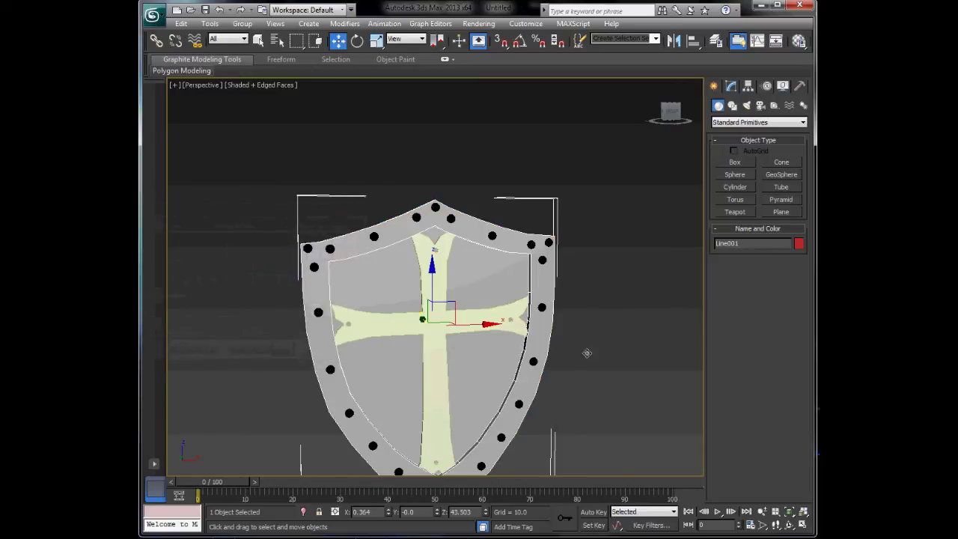
pyautogui.click(586, 352)
# Change the cross's object color to red
pyautogui.click(446, 311)
pyautogui.click(798, 243)
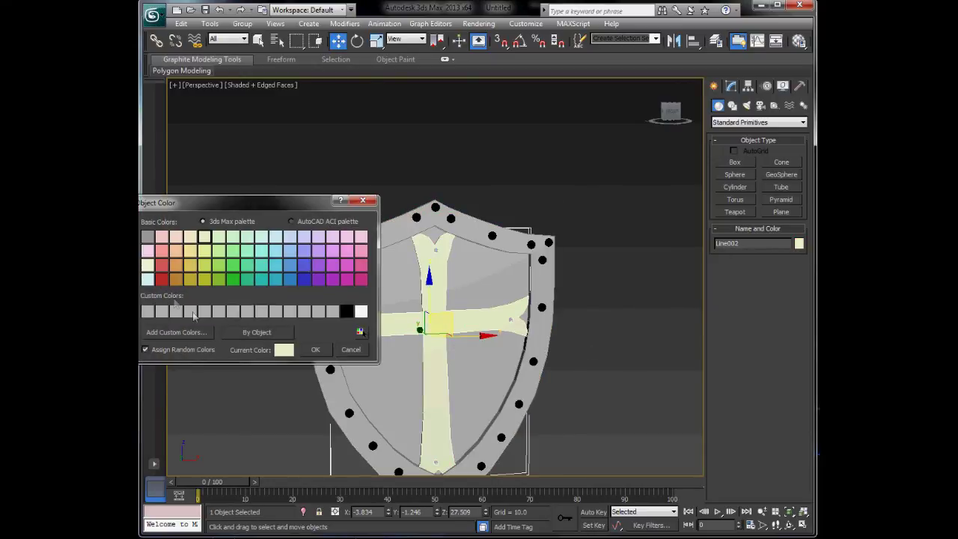
pyautogui.click(162, 272)
pyautogui.click(315, 349)
pyautogui.click(565, 285)
# Select all the rim spheres without the shield body and cross, and set their object color to white
pyautogui.hotkey('ctrl', 'a')
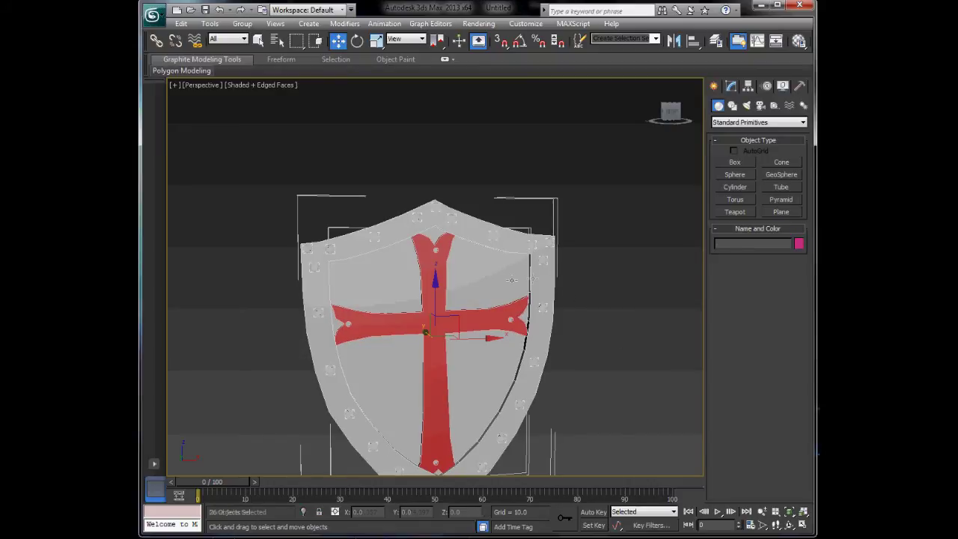
pyautogui.keyDown('ctrl'); pyautogui.click(546, 282); pyautogui.keyUp('ctrl')
pyautogui.keyDown('ctrl'); pyautogui.click(467, 276); pyautogui.keyUp('ctrl')
pyautogui.keyDown('ctrl'); pyautogui.click(438, 298); pyautogui.keyUp('ctrl')
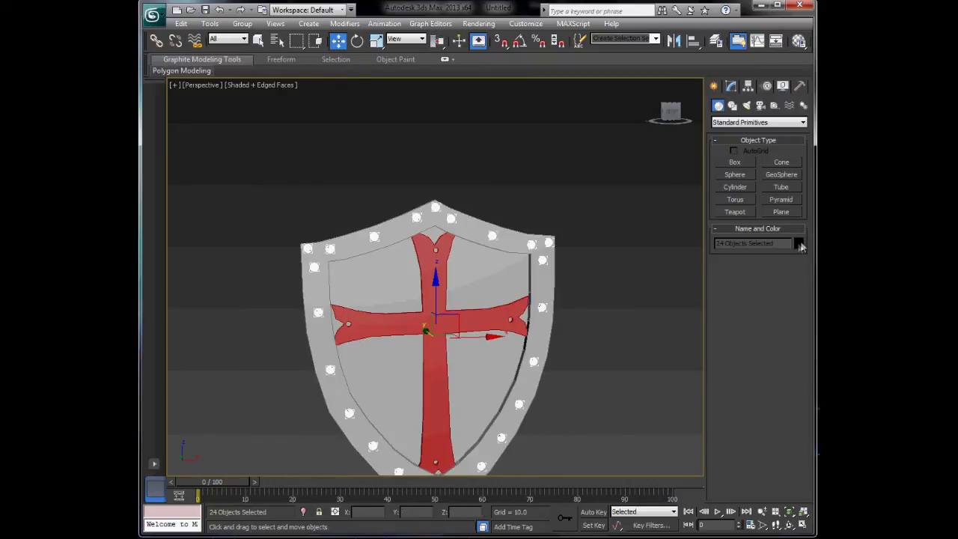
pyautogui.click(799, 244)
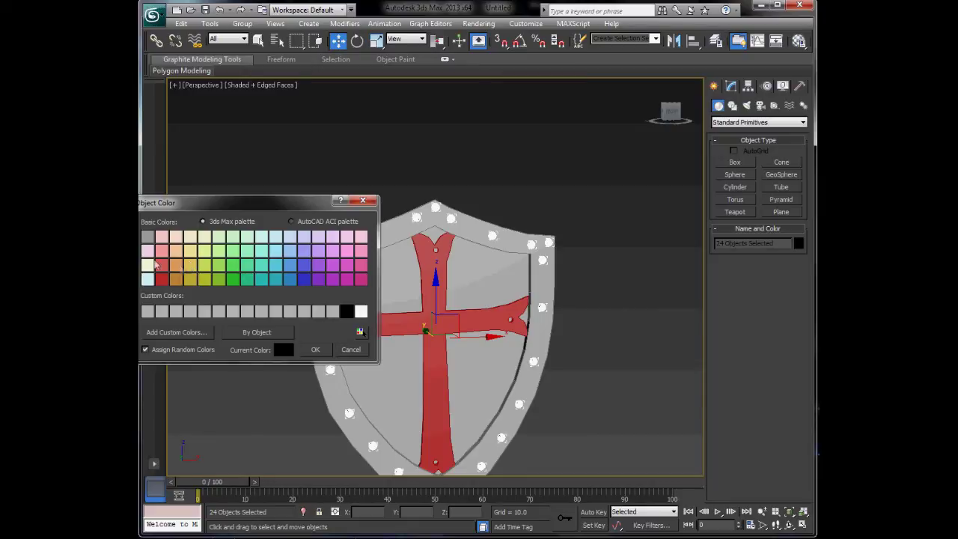
pyautogui.click(360, 311)
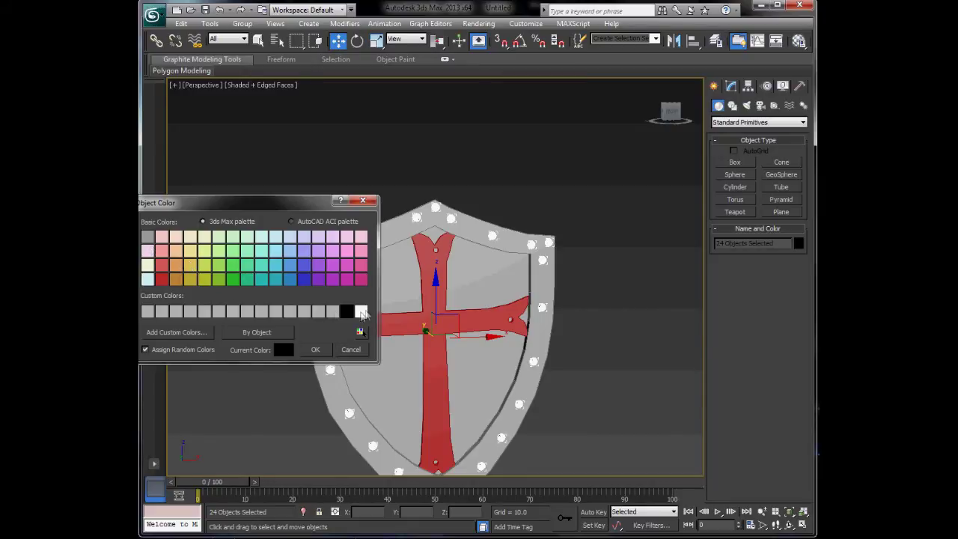
pyautogui.click(316, 349)
pyautogui.click(591, 365)
# Turn off edged faces in the perspective view, render the angled shield, and close the rendered image after viewing it
pyautogui.moveTo(643, 367)
pyautogui.keyDown('alt'); pyautogui.mouseDown(button='middle')
pyautogui.moveTo(611, 359)
pyautogui.moveTo(687, 364)
pyautogui.moveTo(626, 393)
pyautogui.moveTo(601, 272)
pyautogui.moveTo(603, 327)
pyautogui.moveTo(586, 352)
pyautogui.mouseUp(button='middle'); pyautogui.keyUp('alt')
pyautogui.press('F4')
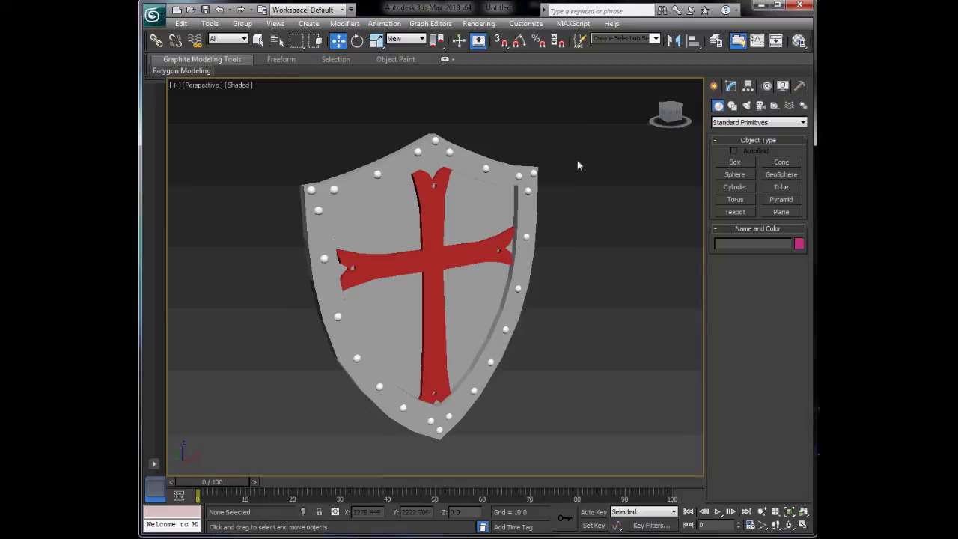
pyautogui.click(479, 23)
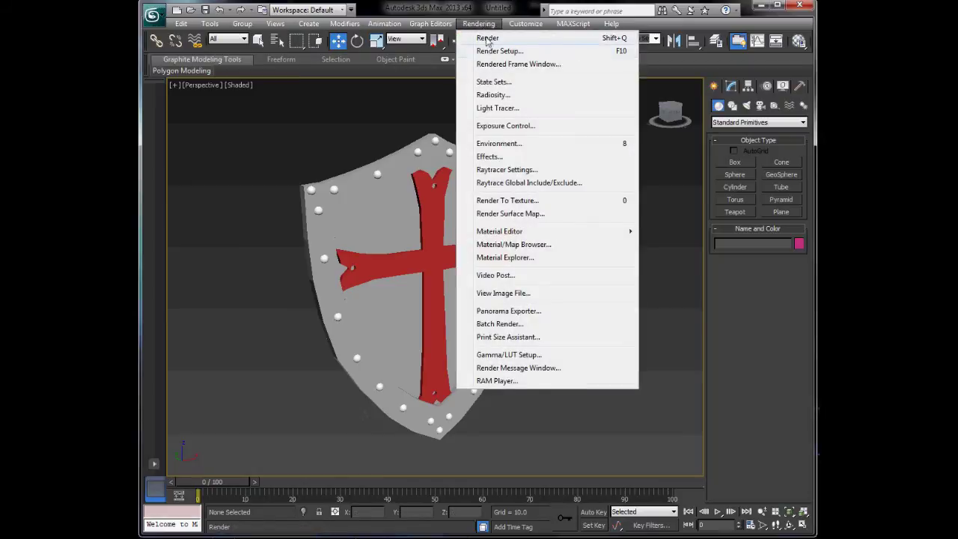
pyautogui.click(487, 38)
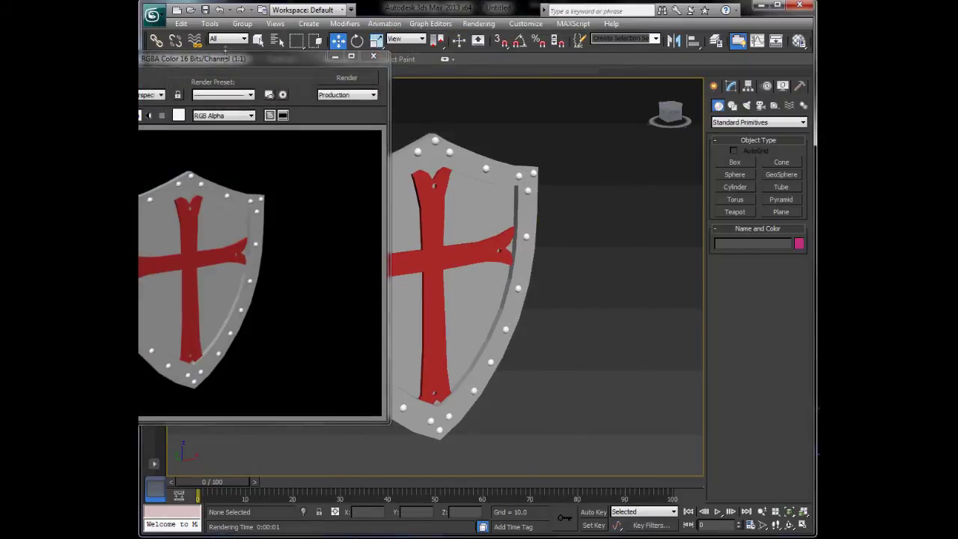
pyautogui.moveTo(225, 58); pyautogui.dragTo(444, 64)
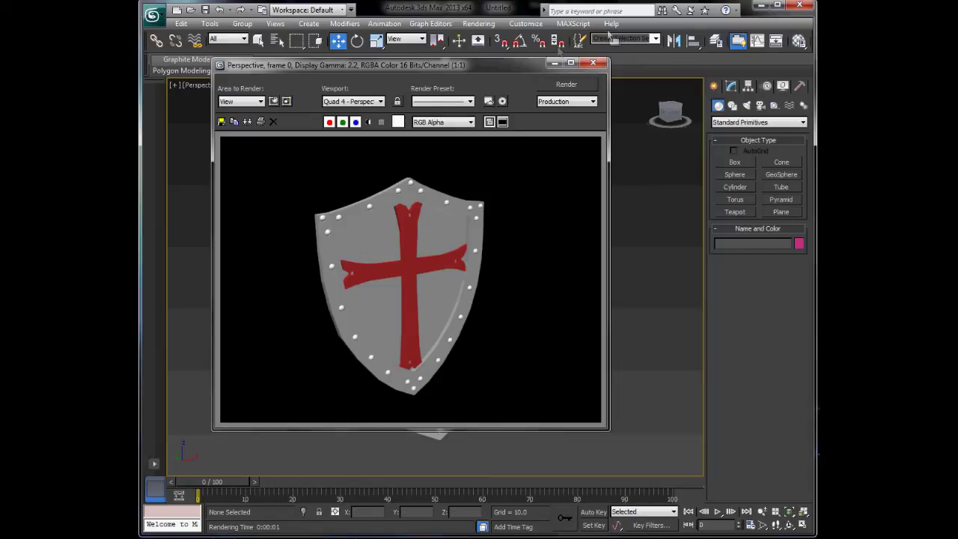
pyautogui.click(593, 62)
pyautogui.keyDown('alt'); pyautogui.moveTo(519, 166); pyautogui.dragTo(362, 266, button='middle'); pyautogui.keyUp('alt')
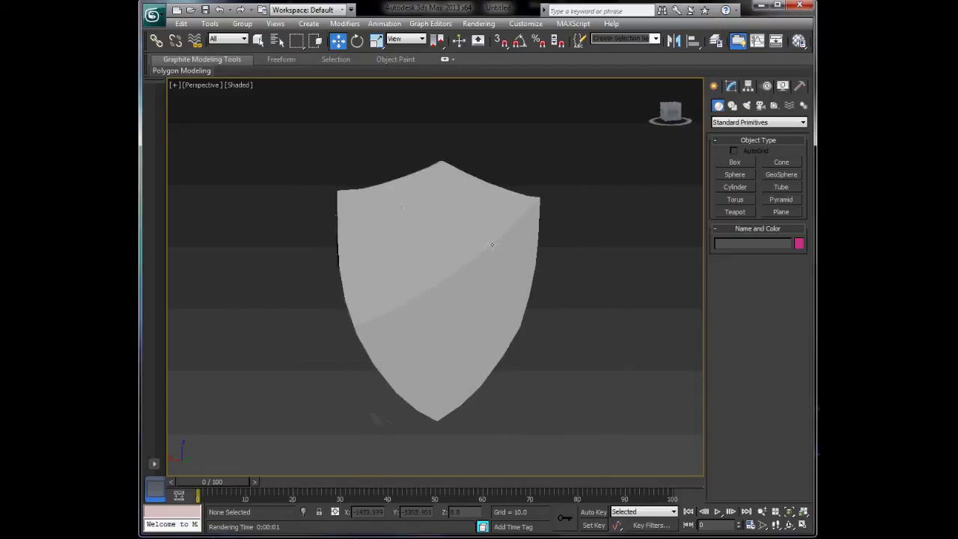
pyautogui.keyDown('alt'); pyautogui.moveTo(419, 302); pyautogui.dragTo(669, 338, button='middle'); pyautogui.keyUp('alt')
pyautogui.keyDown('alt'); pyautogui.moveTo(560, 352); pyautogui.dragTo(580, 339, button='middle'); pyautogui.keyUp('alt')
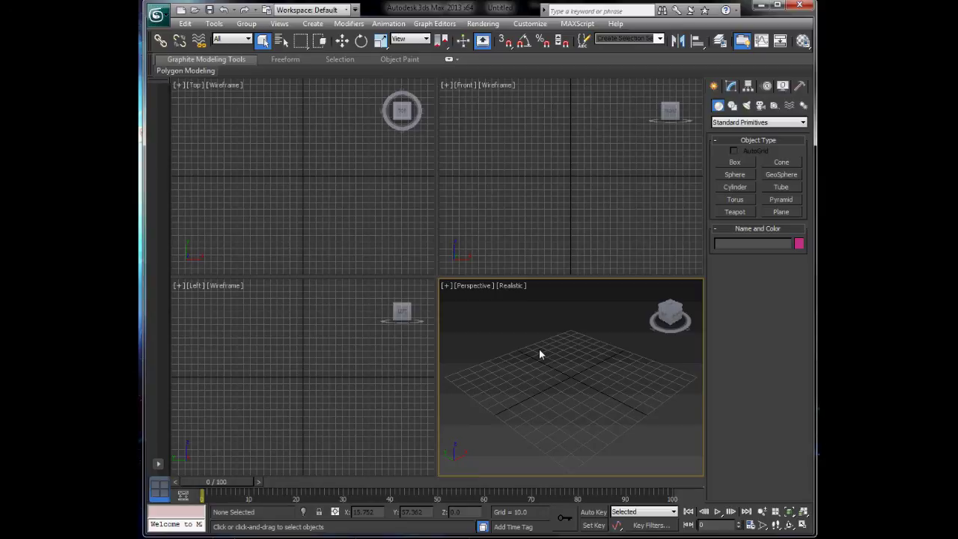
pyautogui.moveTo(599, 396); pyautogui.dragTo(599, 396)
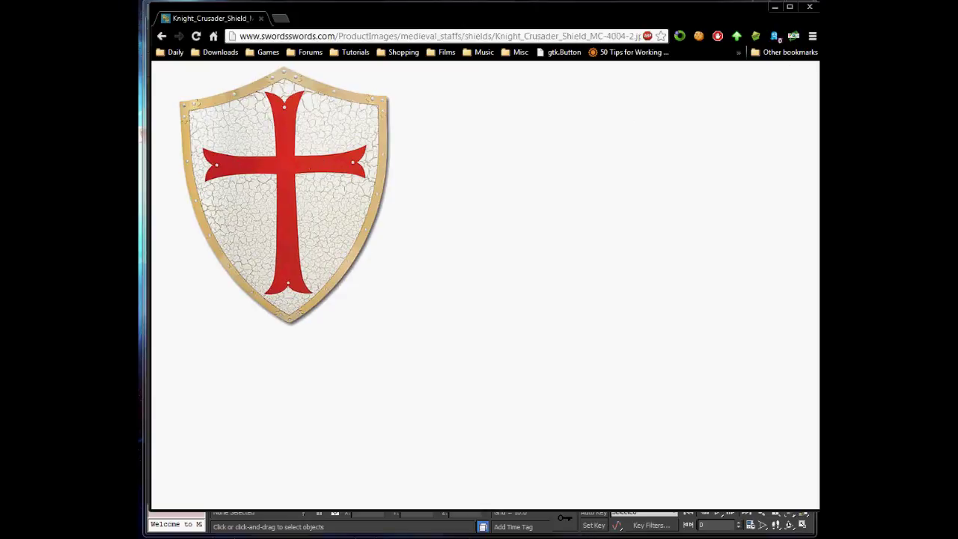
# Minimize the browser, then narrow the 3ds Max window and place the saved shield image file in the uncovered desktop area
pyautogui.click(773, 7)
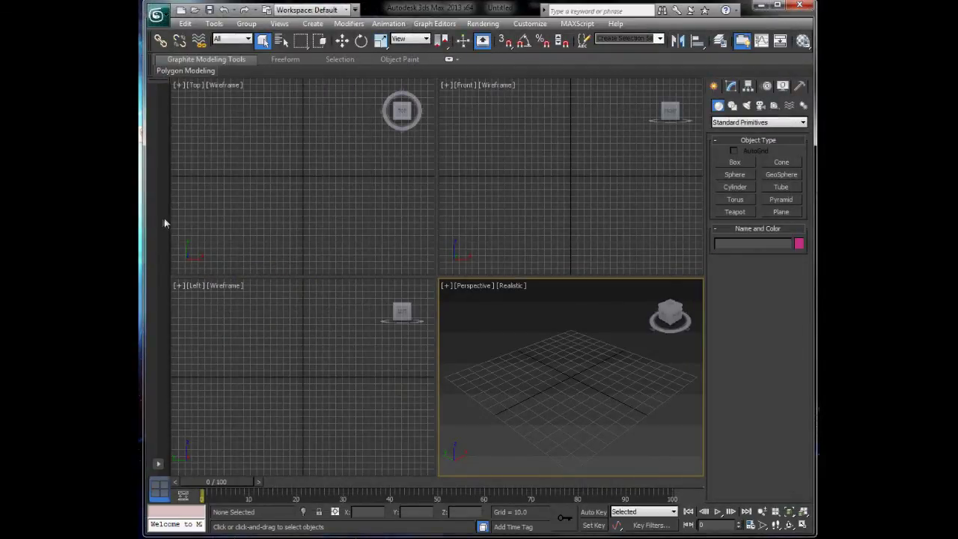
pyautogui.moveTo(144, 217); pyautogui.dragTo(204, 214)
pyautogui.moveTo(146, 135); pyautogui.dragTo(189, 299)
# Look up the pixel dimensions in the file properties of Knight_Crusader_Shield_MC-4004-2 and keep them readable beside the 3ds Max window
pyautogui.rightClick(191, 189)
pyautogui.rightClick(187, 301)
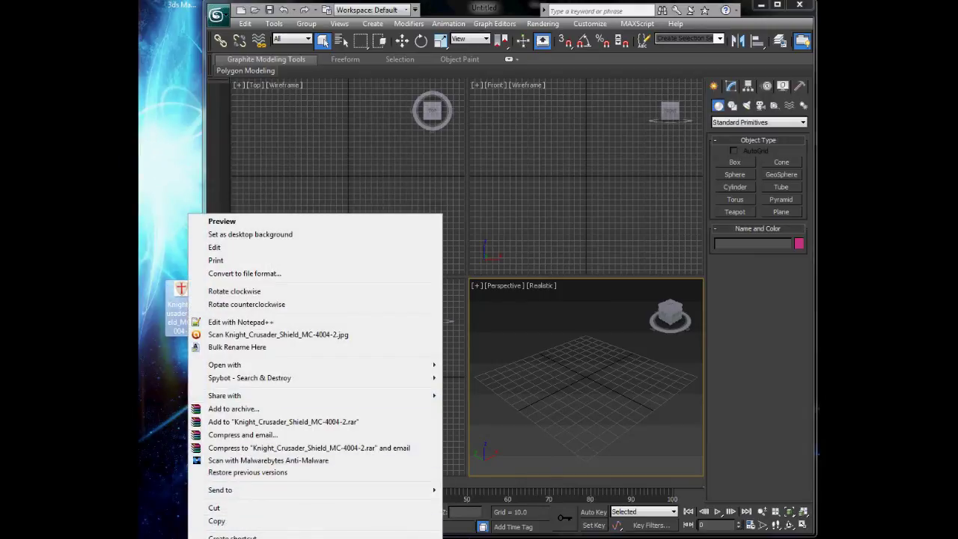
pyautogui.click(227, 538)
pyautogui.moveTo(265, 289); pyautogui.dragTo(290, 157)
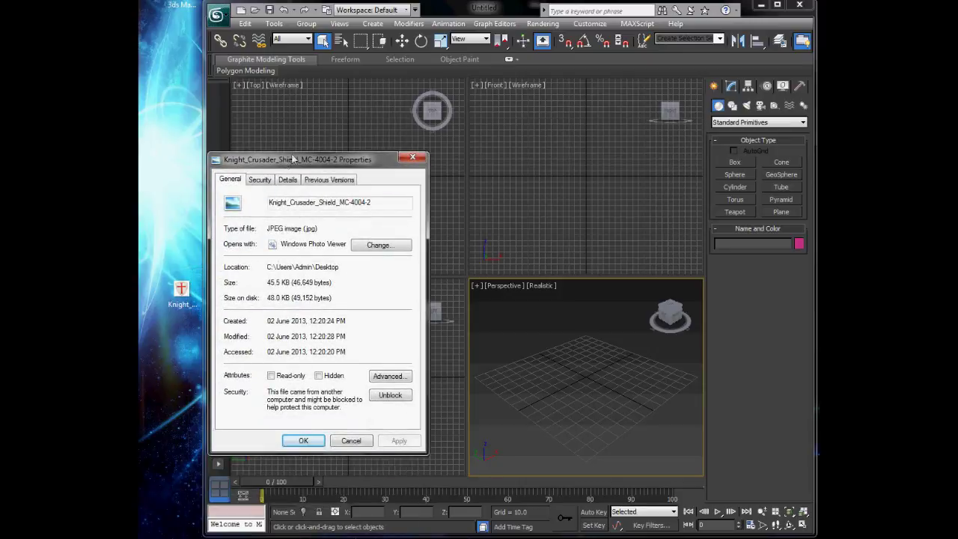
pyautogui.click(292, 181)
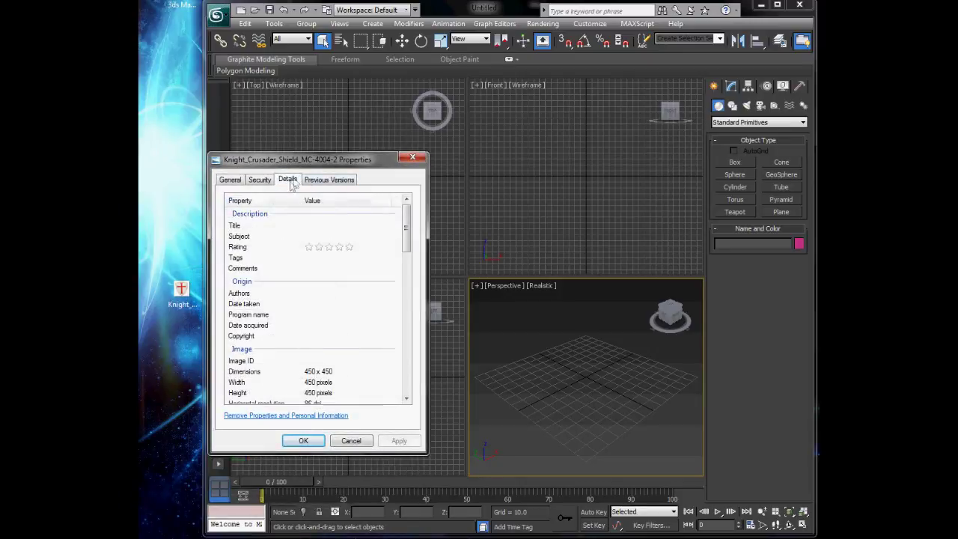
pyautogui.click(313, 373)
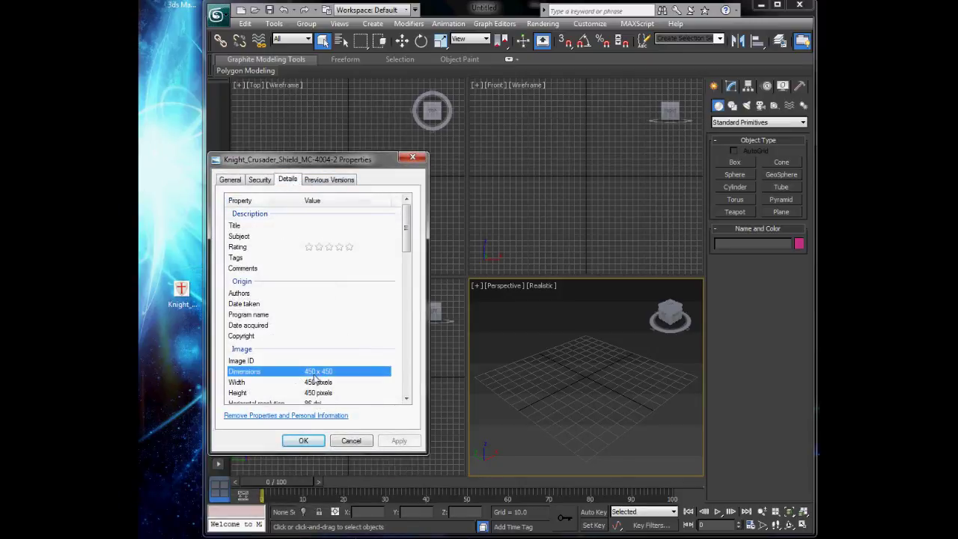
pyautogui.moveTo(327, 160); pyautogui.dragTo(173, 82)
# Create a plane about 263 long and 166 wide in the Front view
pyautogui.middleClick(604, 374)
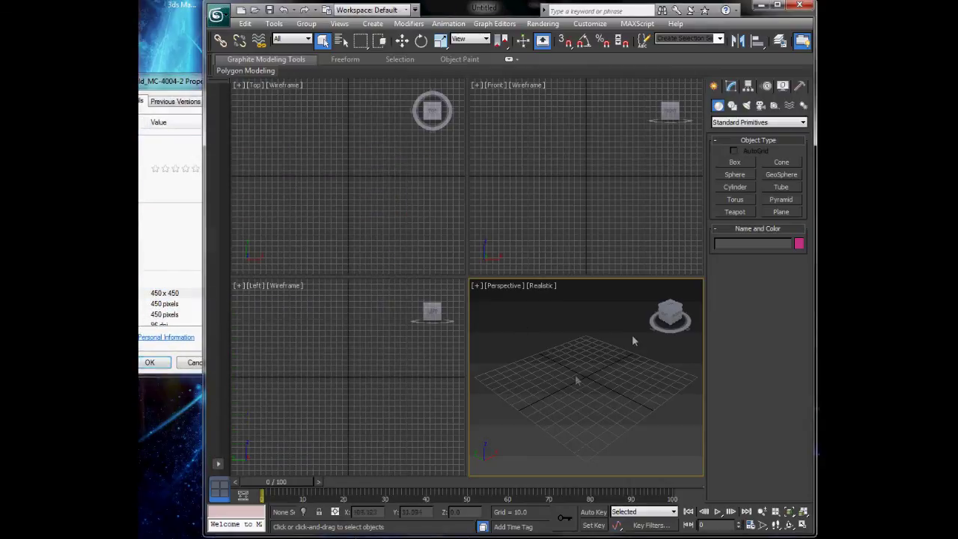
pyautogui.click(780, 211)
pyautogui.moveTo(610, 93); pyautogui.dragTo(513, 245)
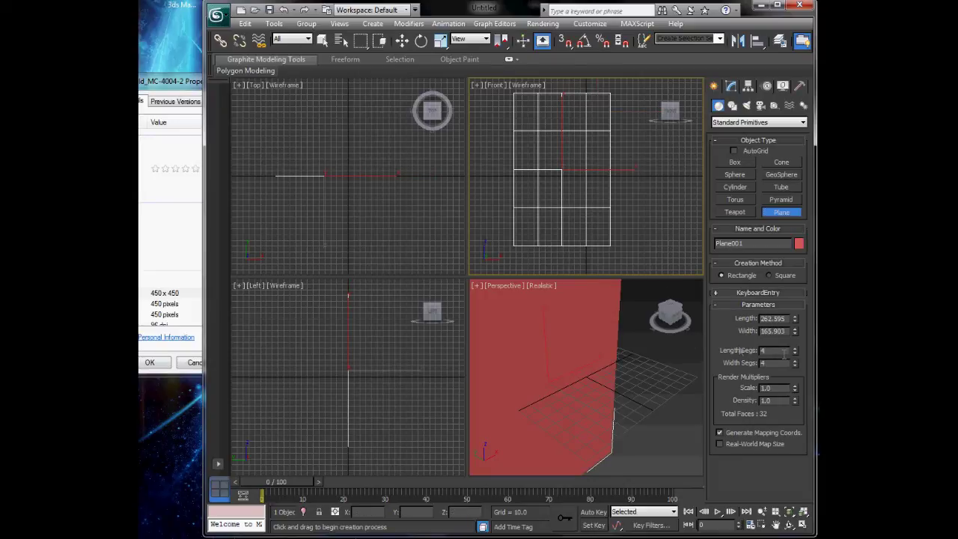